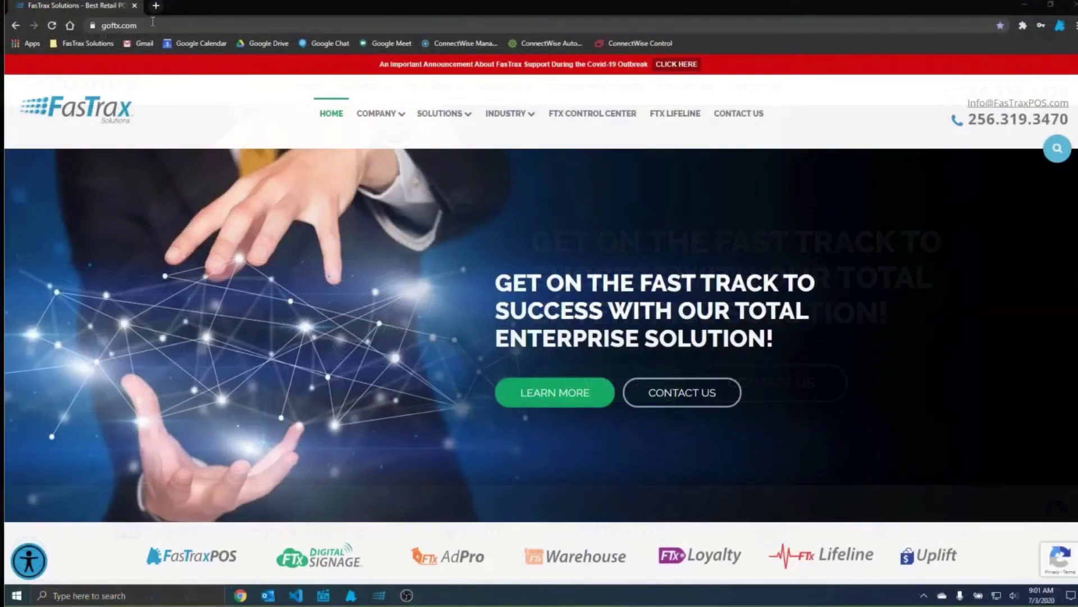
Step: Open the weekly training webinars page through FTX Lifeline and look through the webinar topics
click(688, 115)
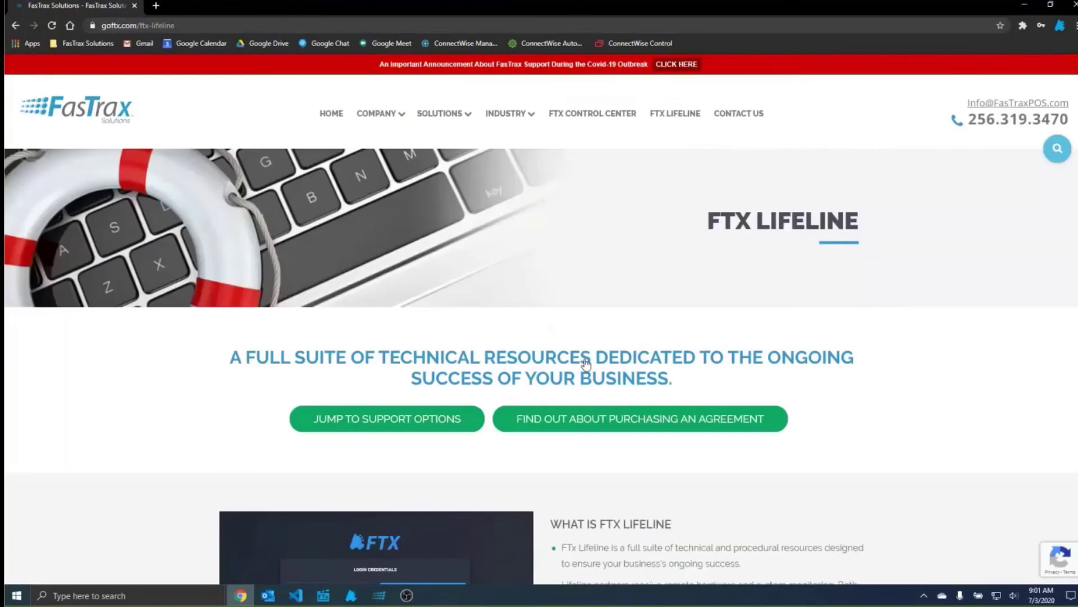
scroll(584, 364, down, 14)
scroll(587, 364, down, 14)
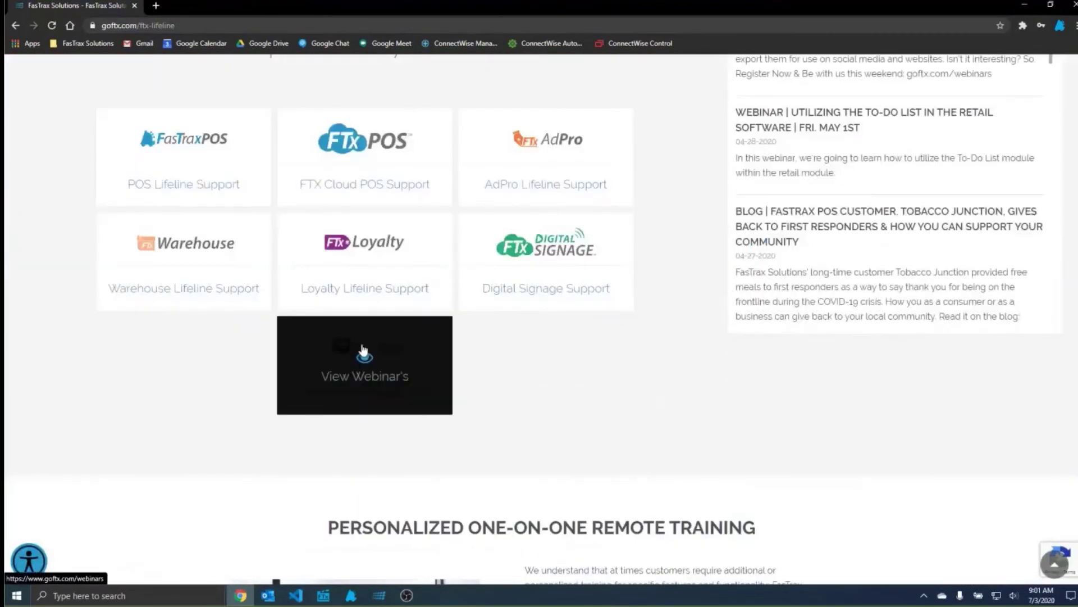
click(363, 351)
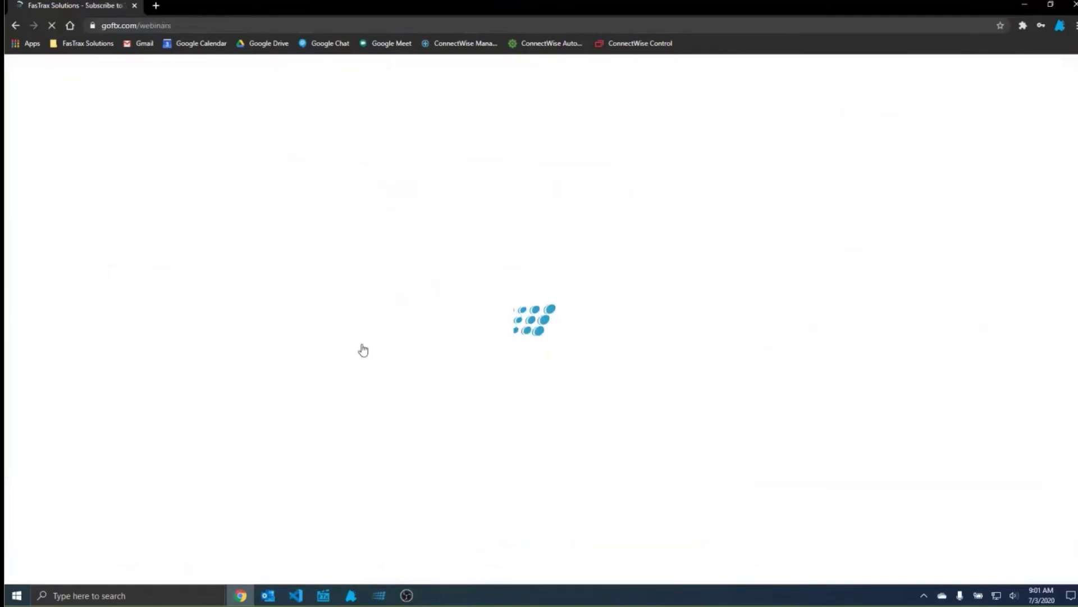
scroll(364, 351, down, 15)
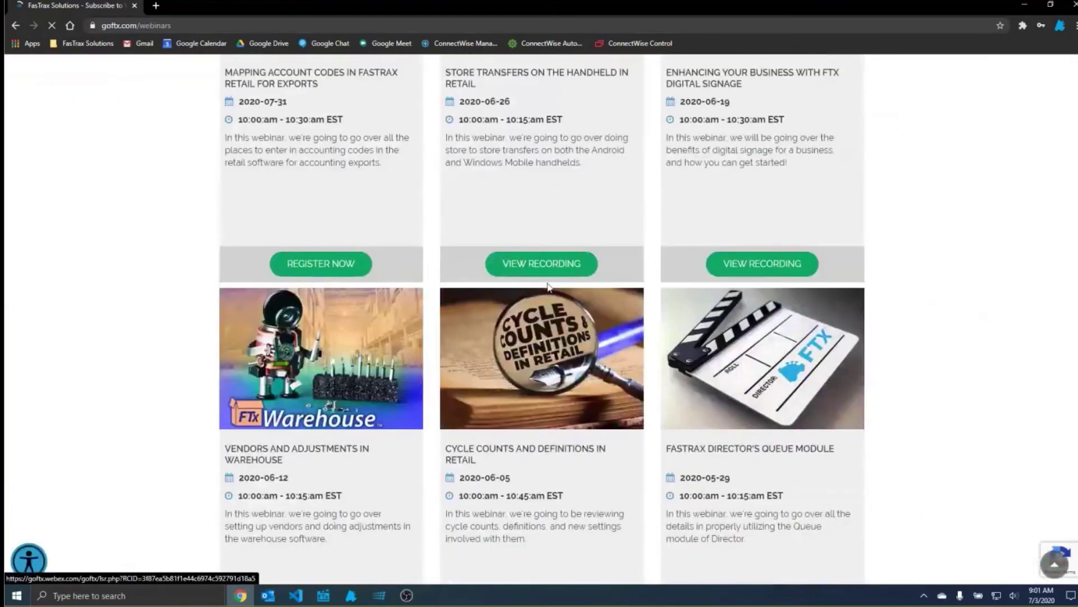
scroll(385, 325, up, 3)
scroll(308, 435, up, 15)
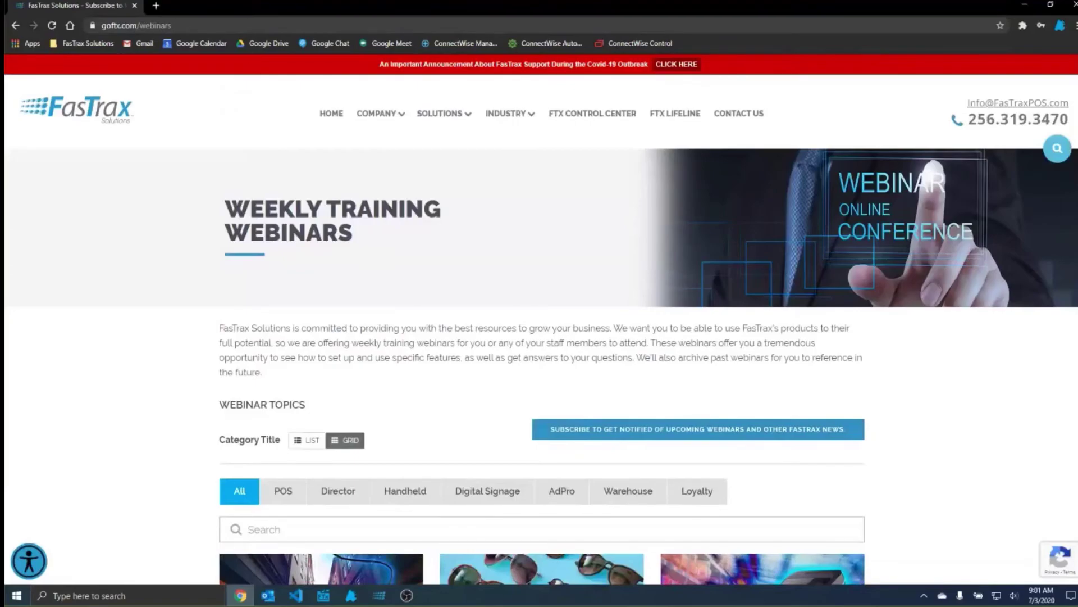
Step: Switch to FasTrax Director and review the tax groups of the NON-TAXABLE and NEGATIVE TAXABLE POS flags in Maintenance
click(324, 595)
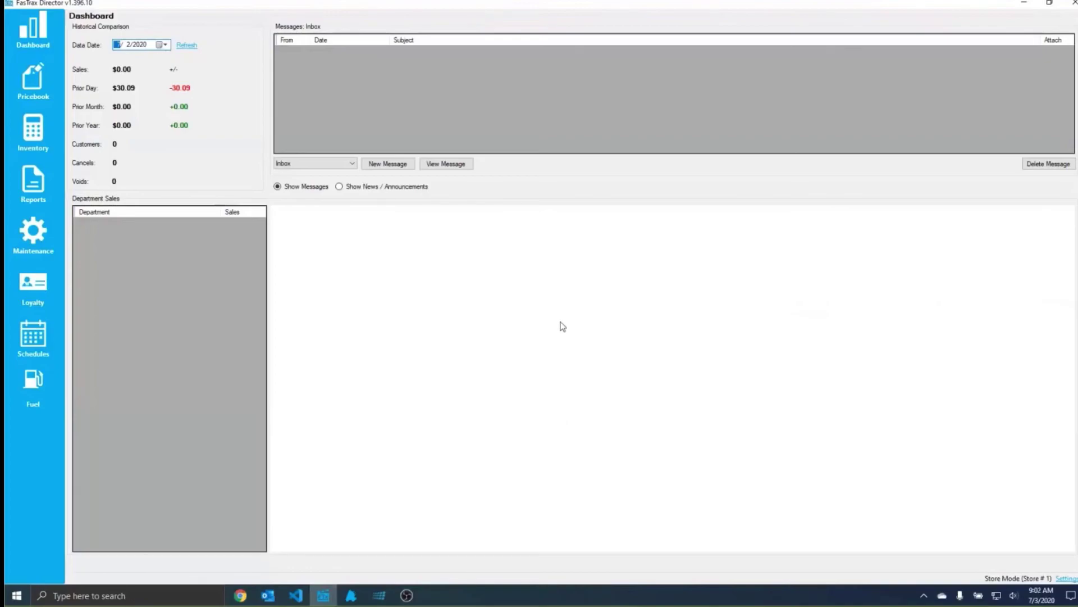
click(45, 232)
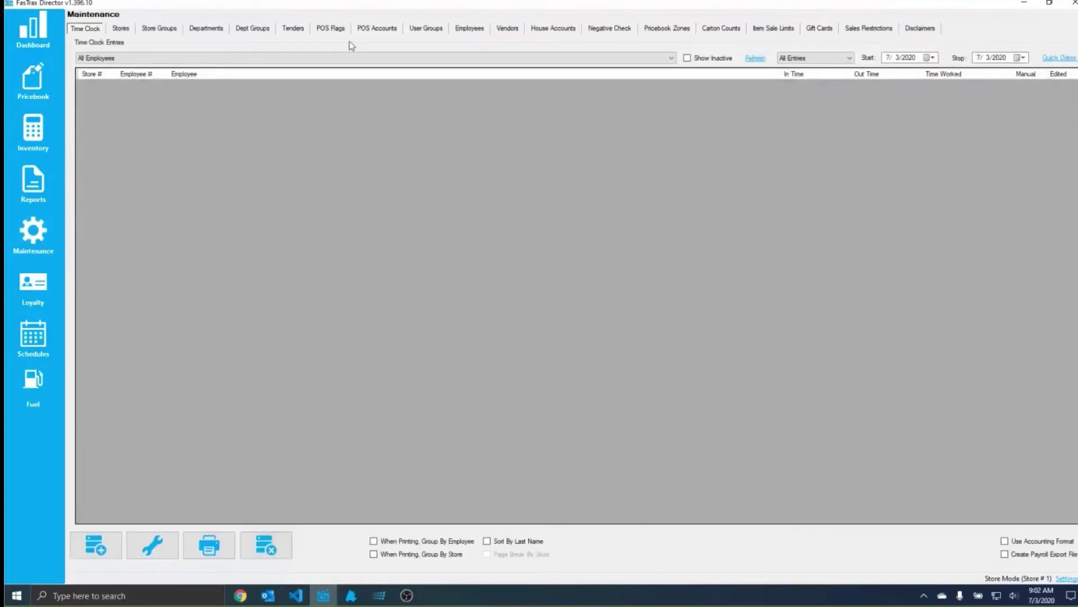
click(331, 28)
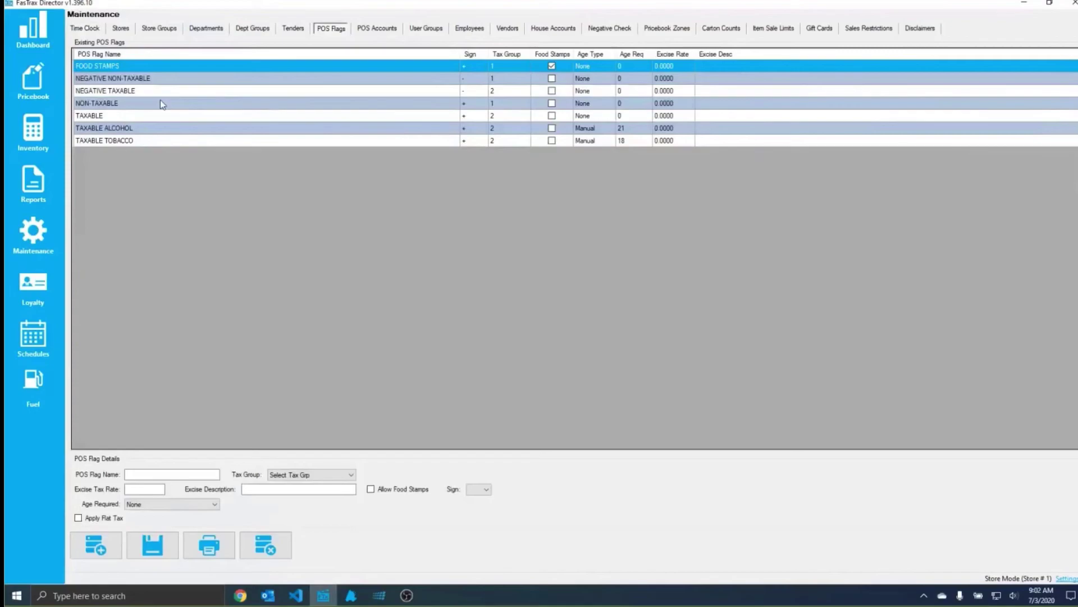
click(122, 105)
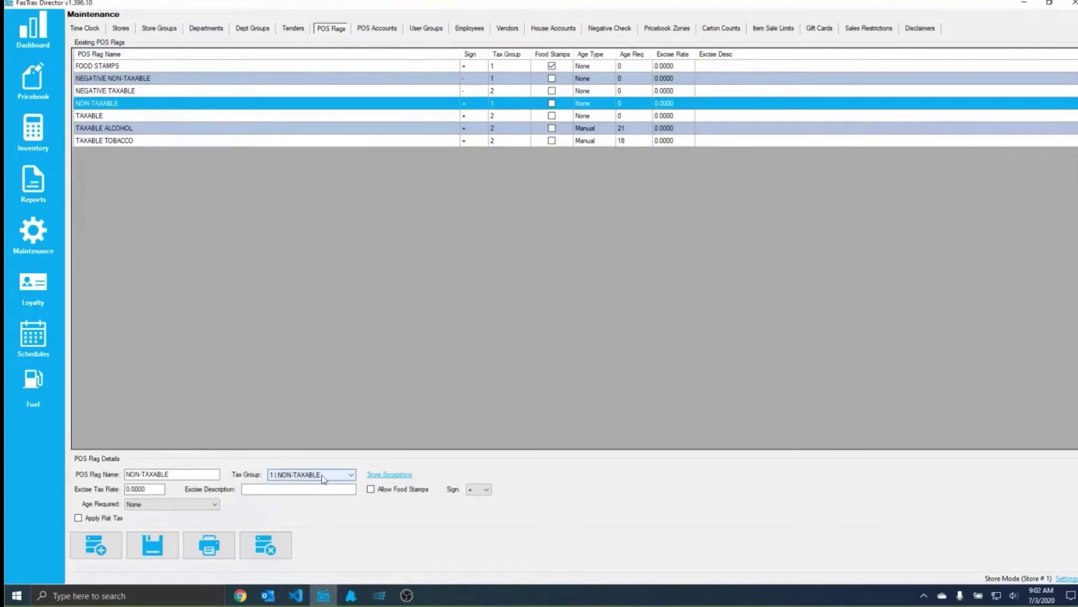
click(159, 91)
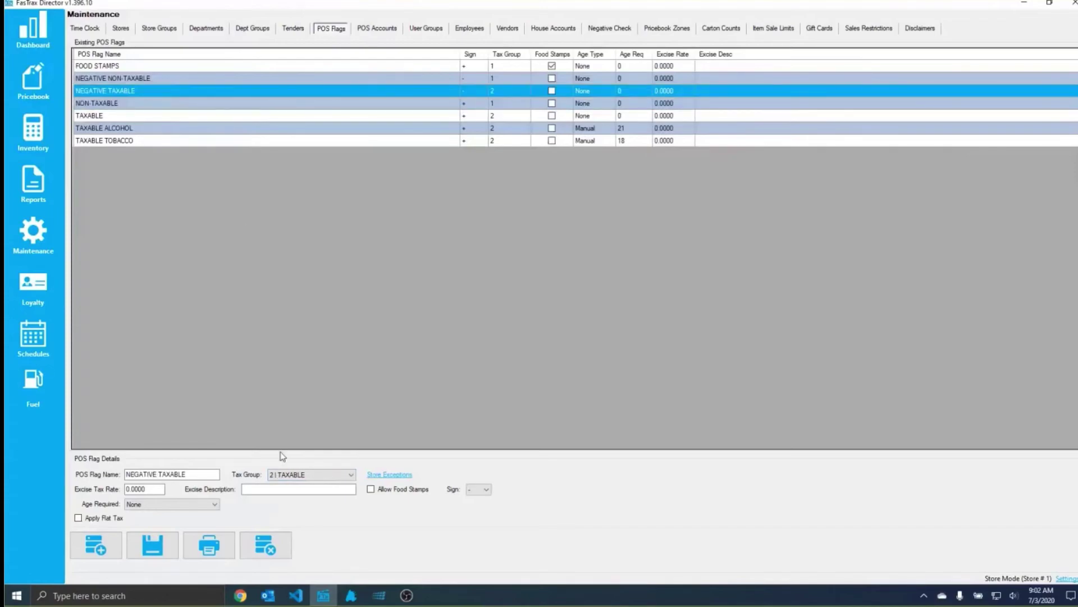
click(133, 103)
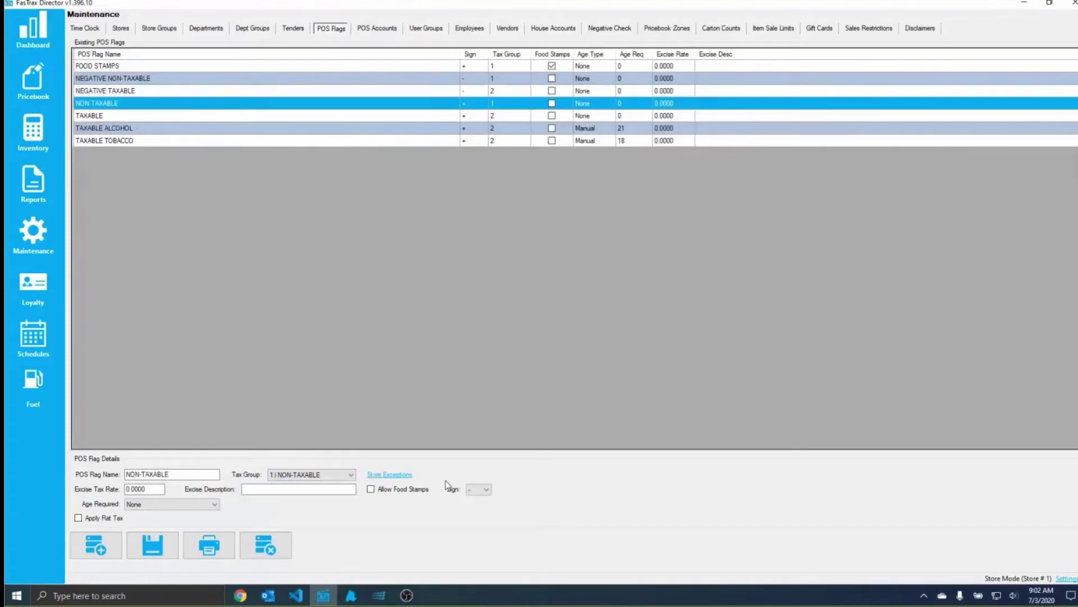
Step: Compare the sign options of the NON-TAXABLE flag with those of the negative POS flags
click(486, 493)
click(477, 499)
click(116, 82)
click(117, 90)
click(486, 490)
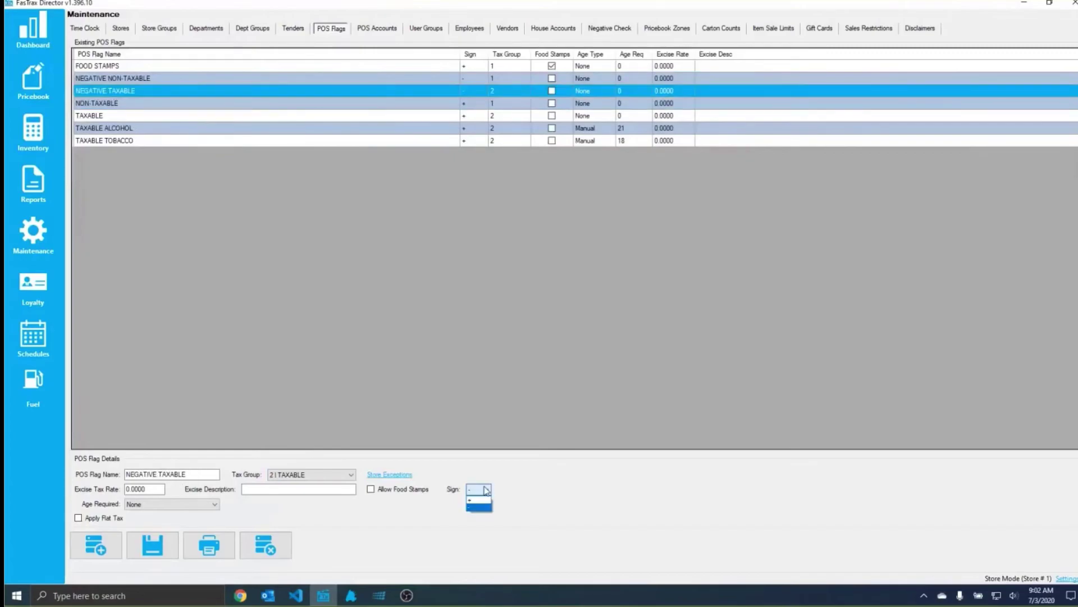
click(486, 490)
key(Down)
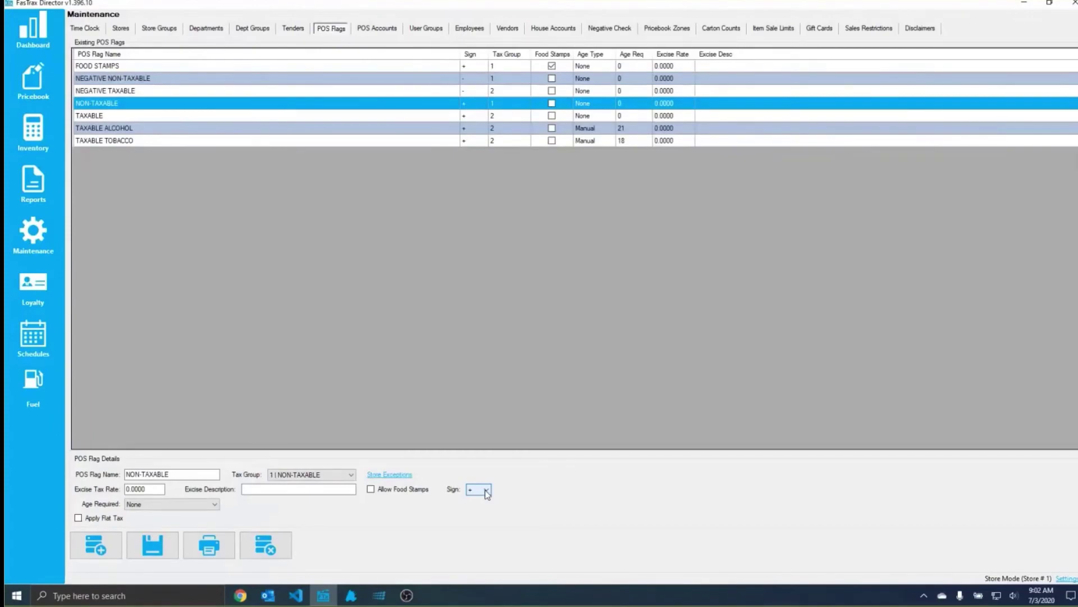
key(Up)
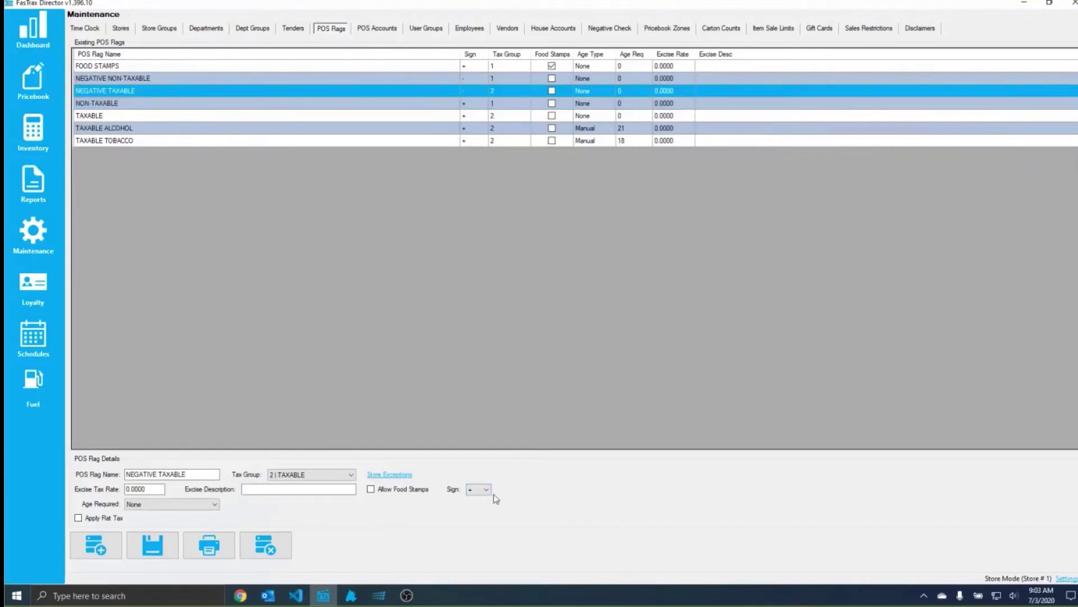
click(295, 91)
Step: Open the Maintenance department list and examine the LOTTERY SALE, LOTTO SALE and LOTTO PAYOUT department details
click(219, 29)
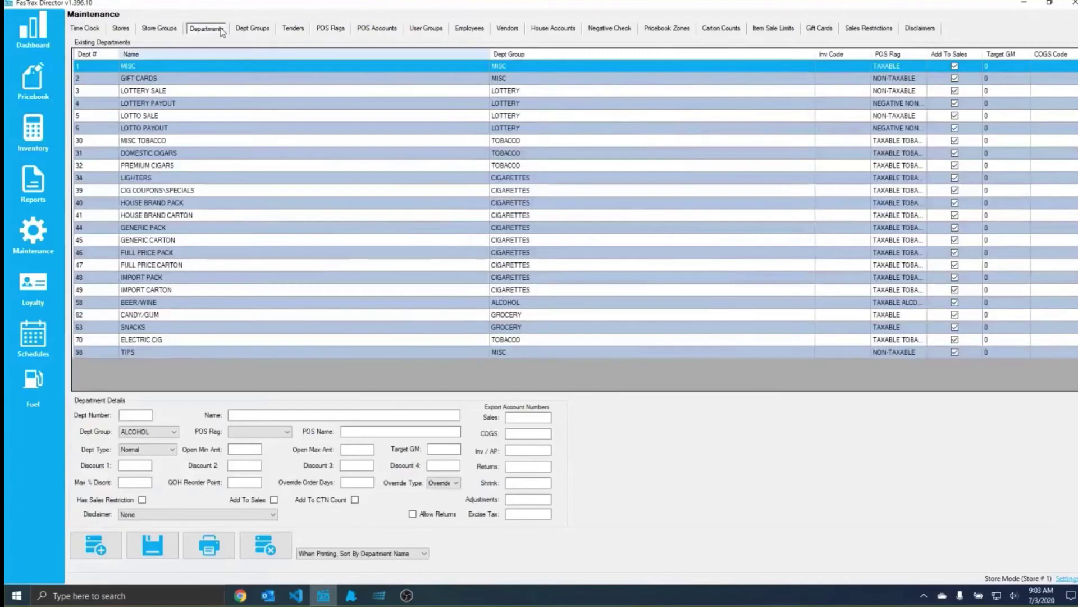
drag(191, 90, 164, 92)
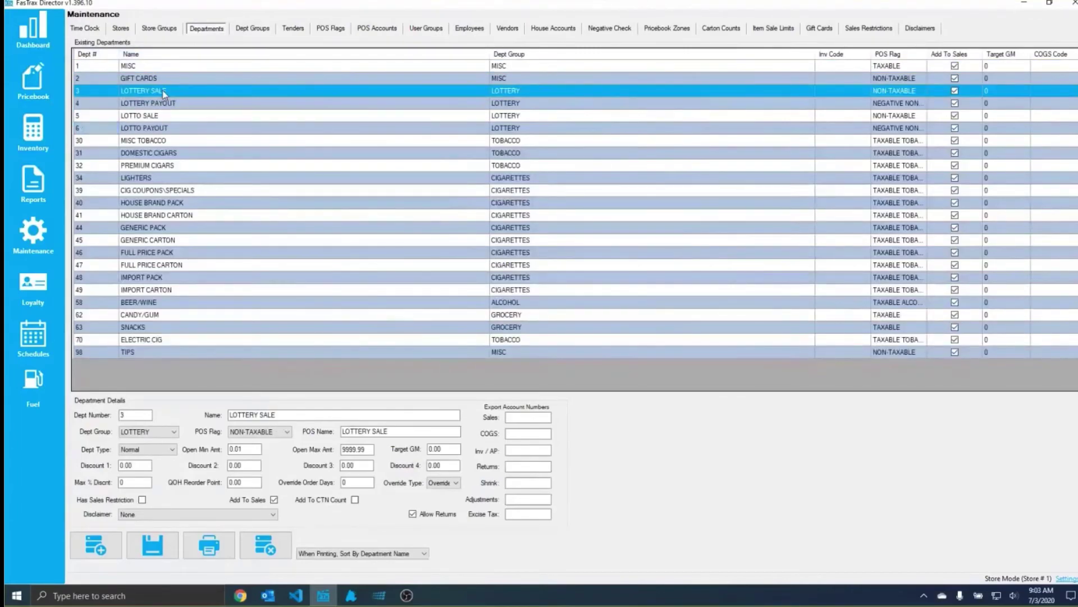
click(157, 119)
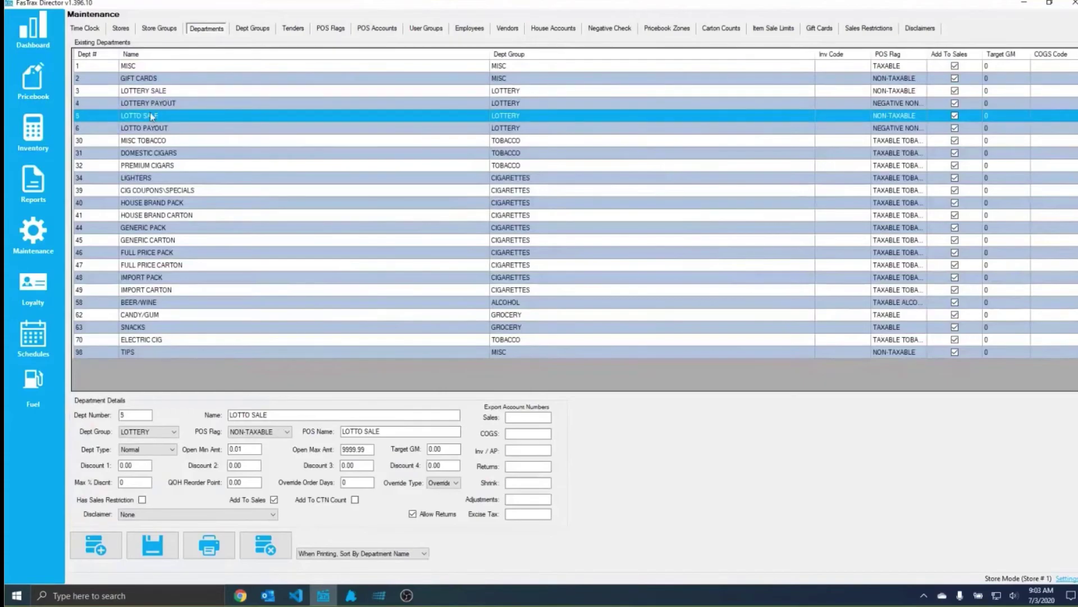
click(166, 130)
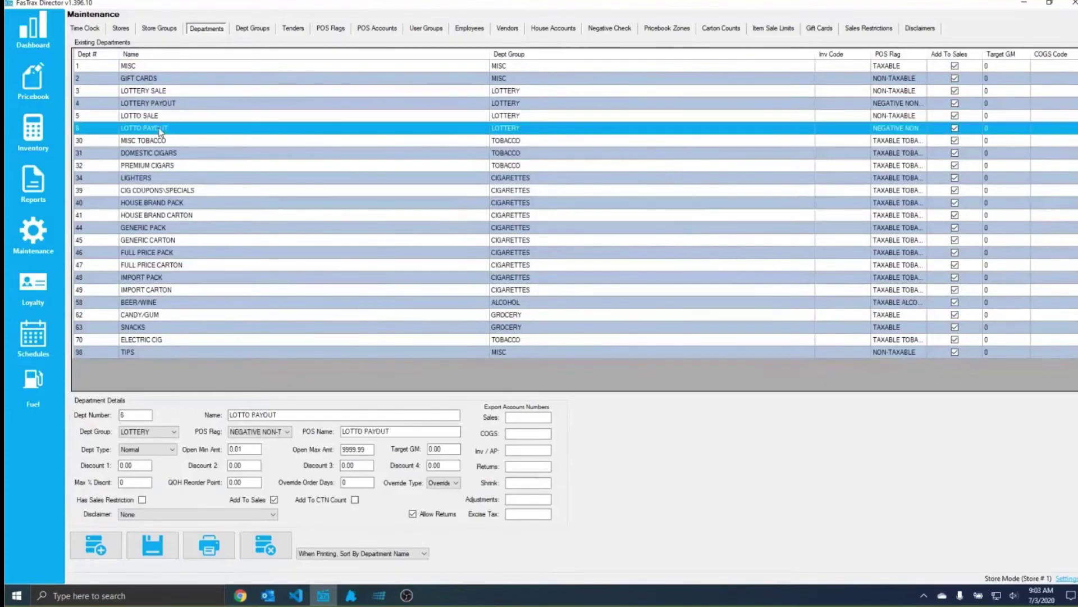
click(157, 115)
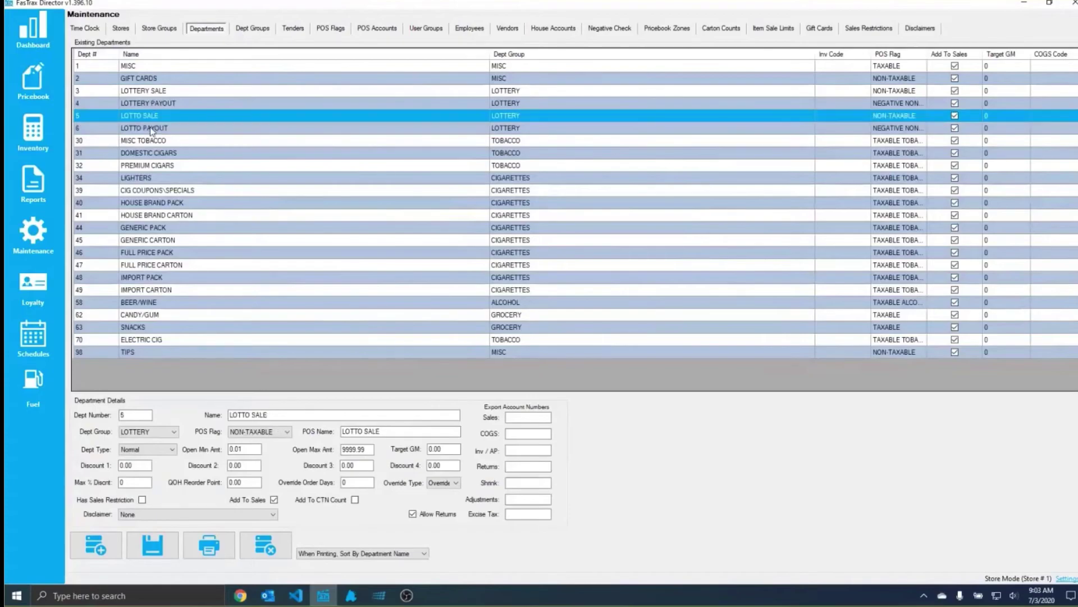
click(151, 128)
click(149, 117)
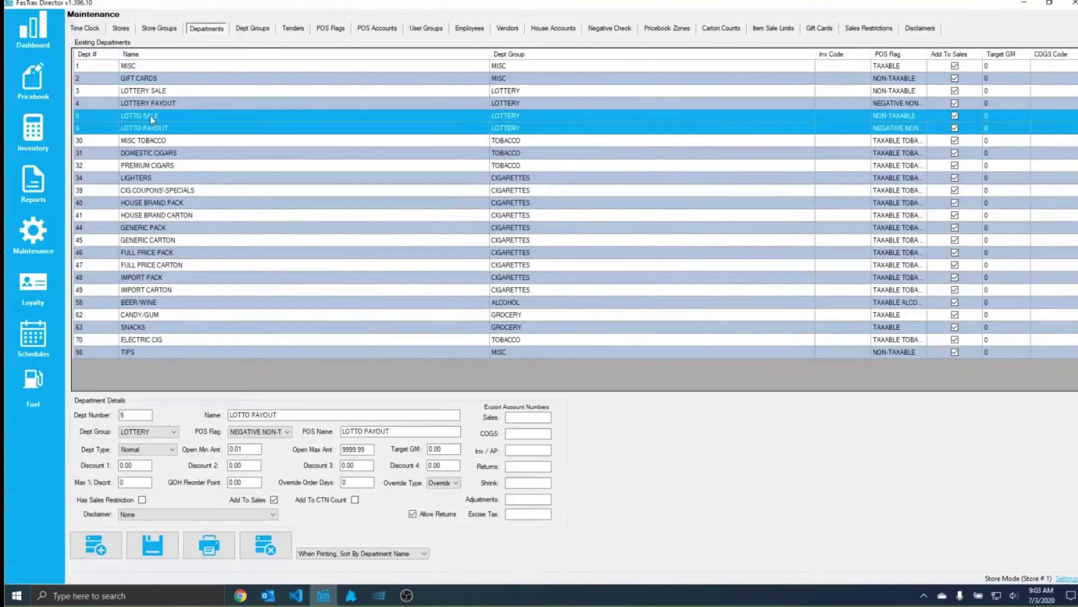
Step: Compare the POS flags assigned to the lottery and lotto sale departments with those of the payout departments
click(168, 92)
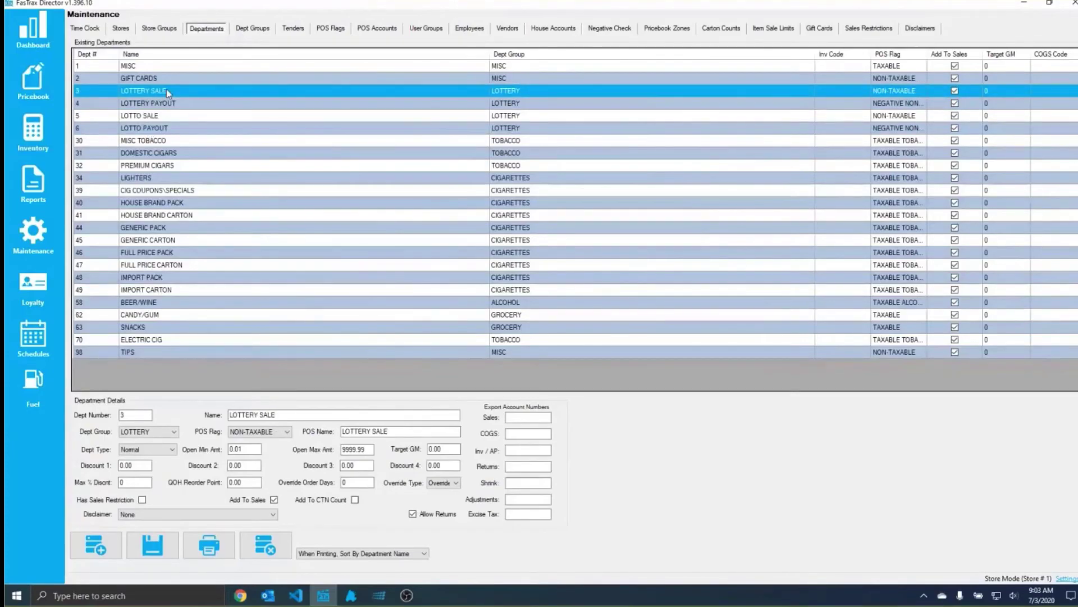
click(164, 104)
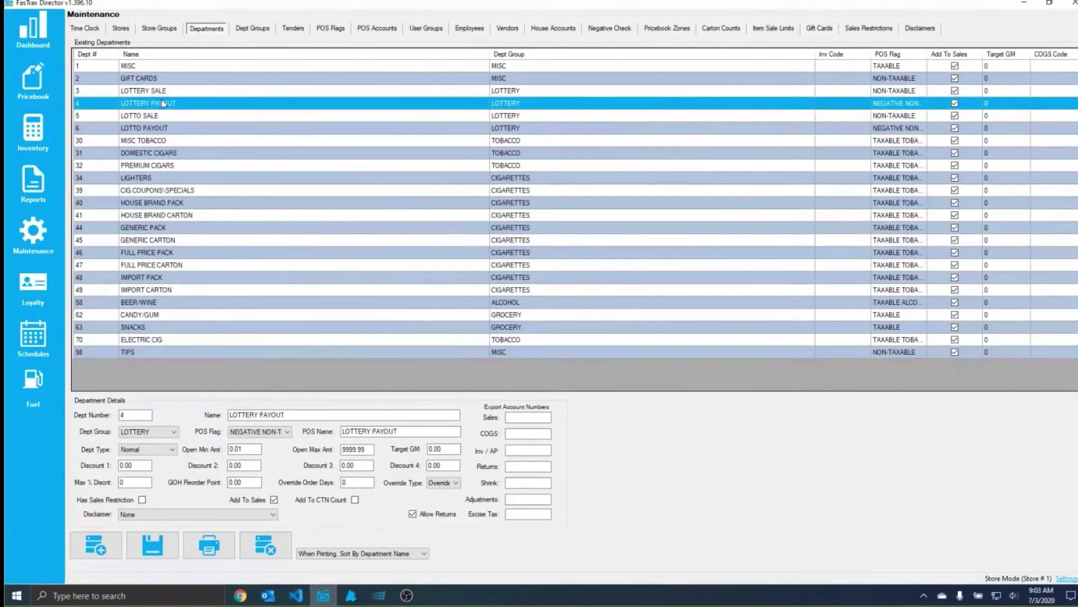
click(168, 92)
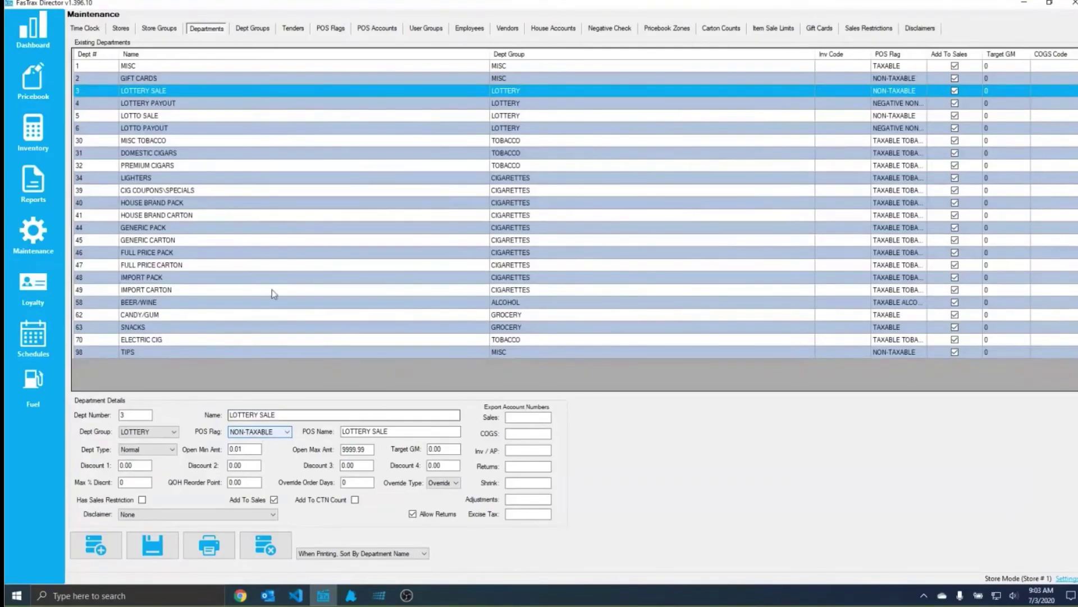
click(146, 103)
click(145, 128)
click(147, 103)
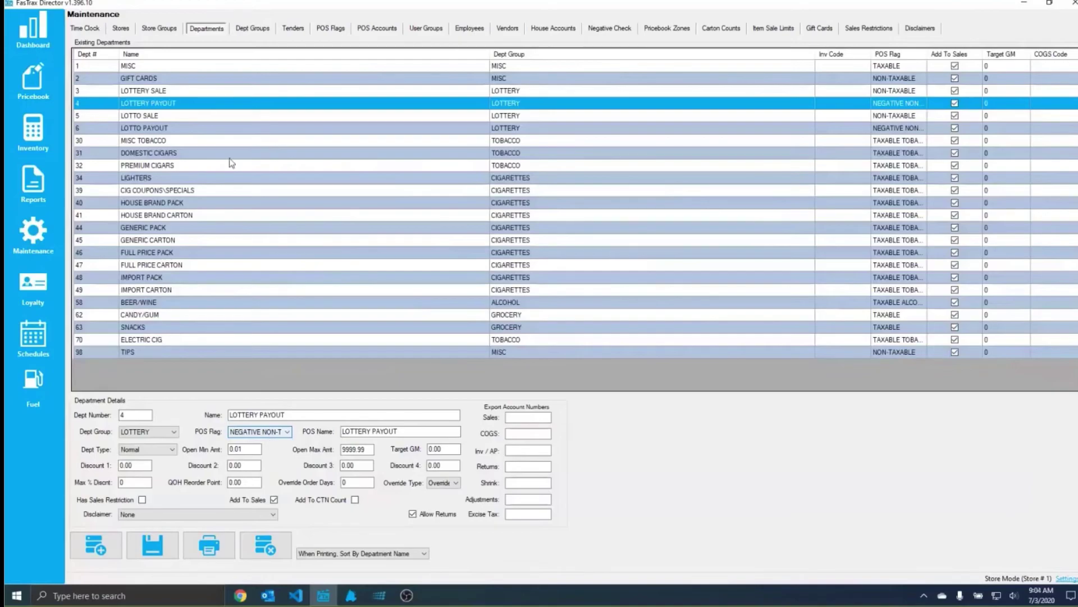
key(Down)
key(Down)
key(Down)
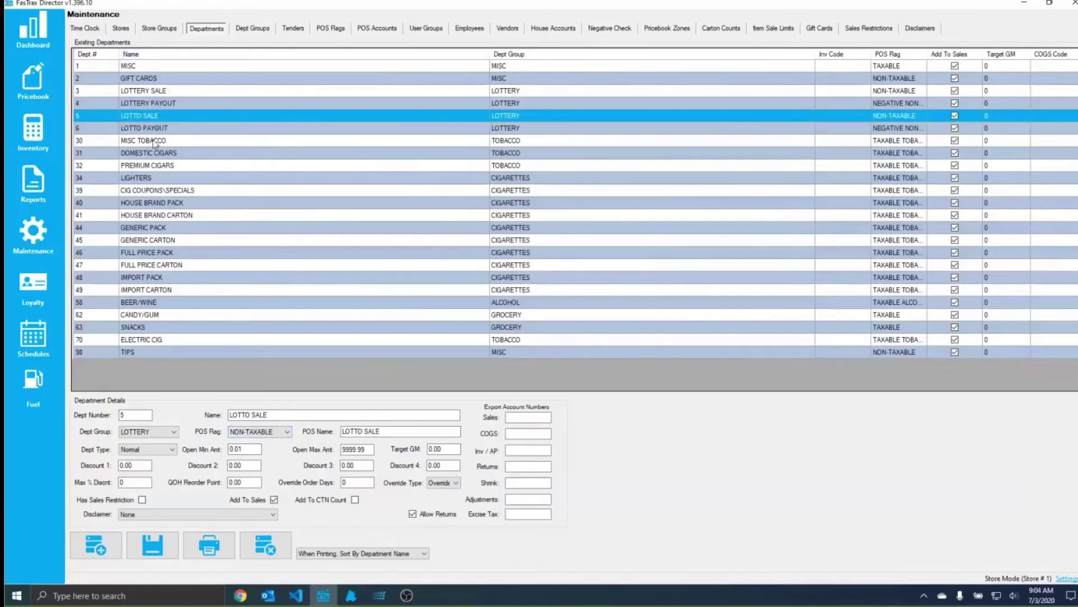
Step: List the Pricebook items in the LOTTERY category for mass updates and open the details of LOTTERY TICKET #1
click(49, 78)
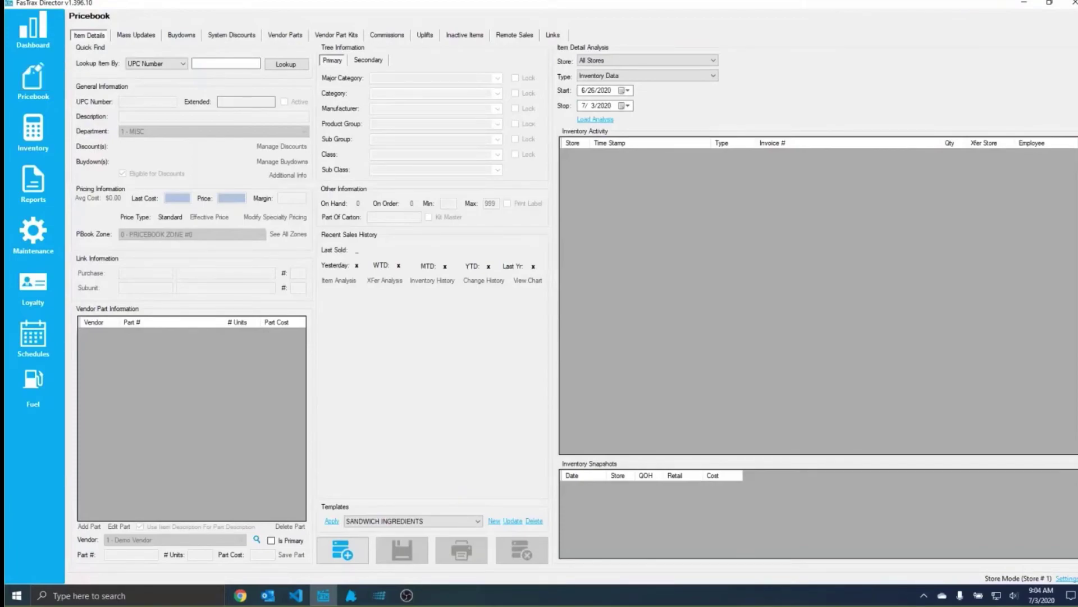
click(135, 35)
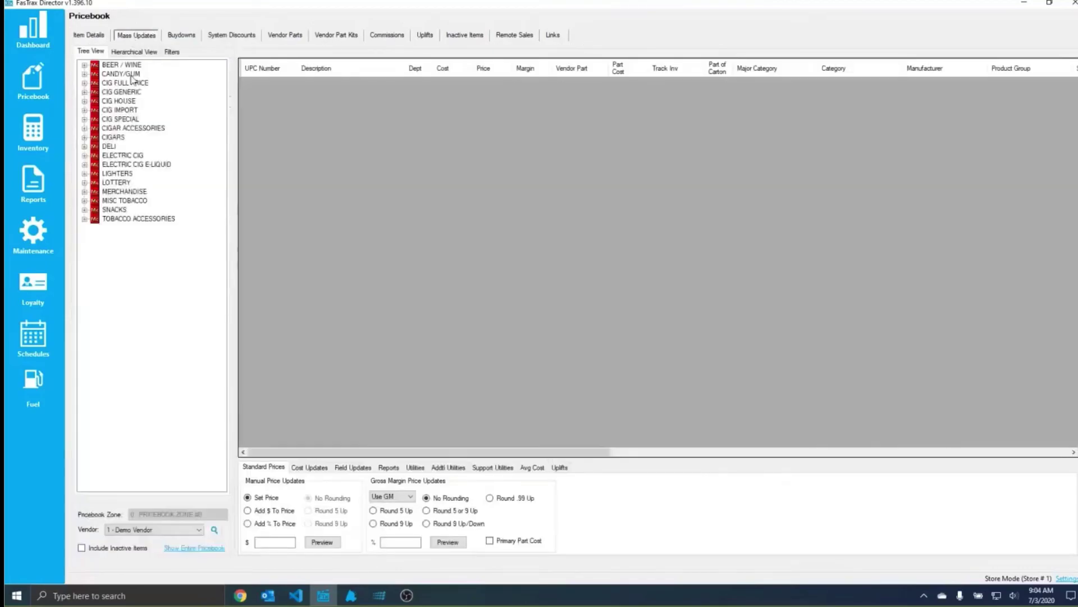
click(119, 183)
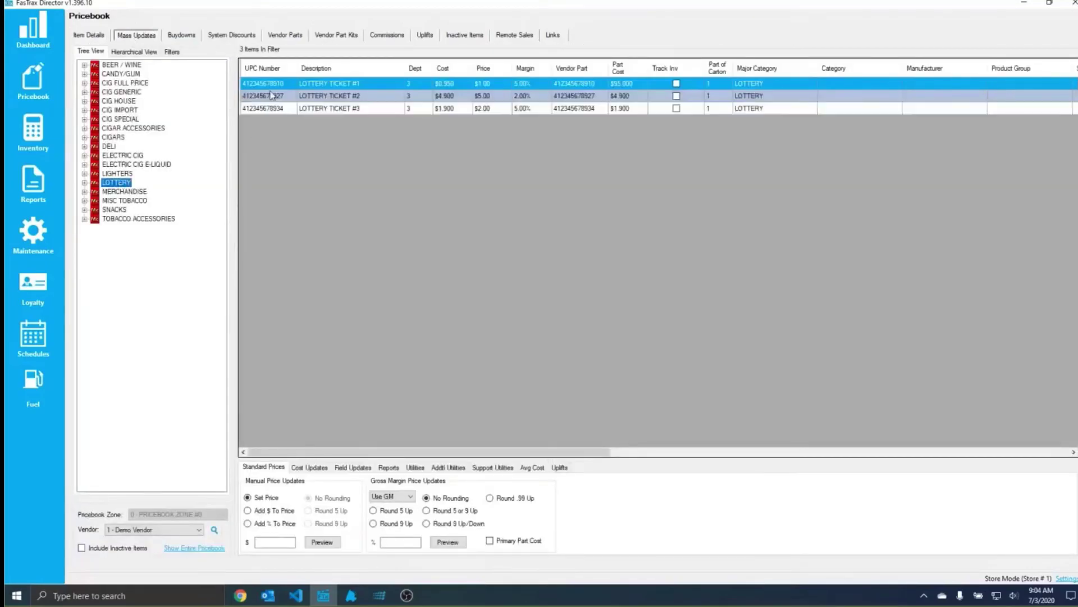
double_click(271, 85)
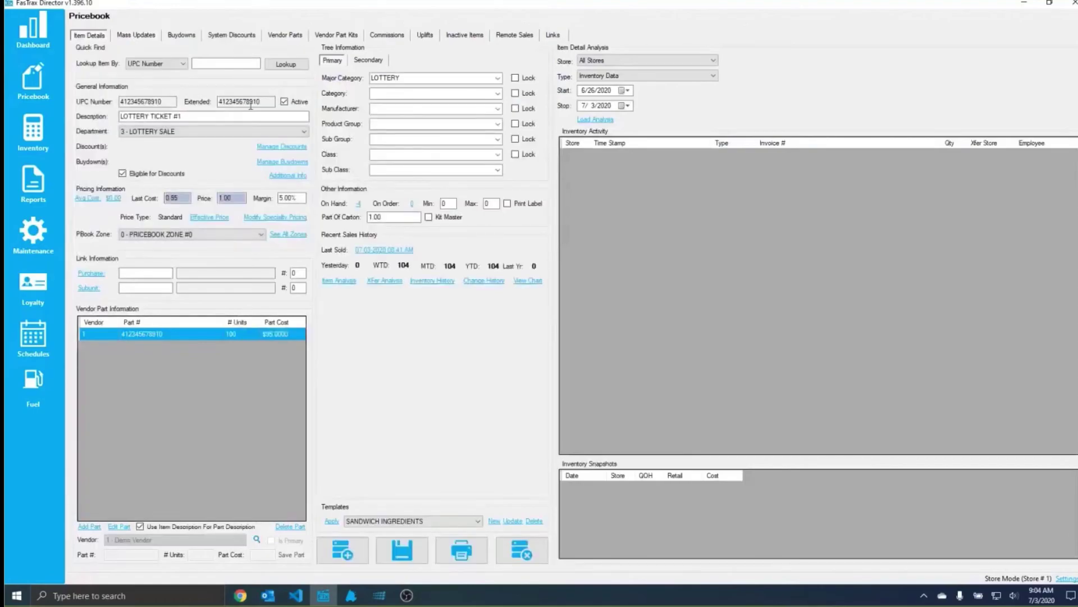
Step: Review the UPC number, description, major category, last cost and price of LOTTERY TICKET #1
drag(172, 102, 102, 103)
drag(199, 112, 102, 116)
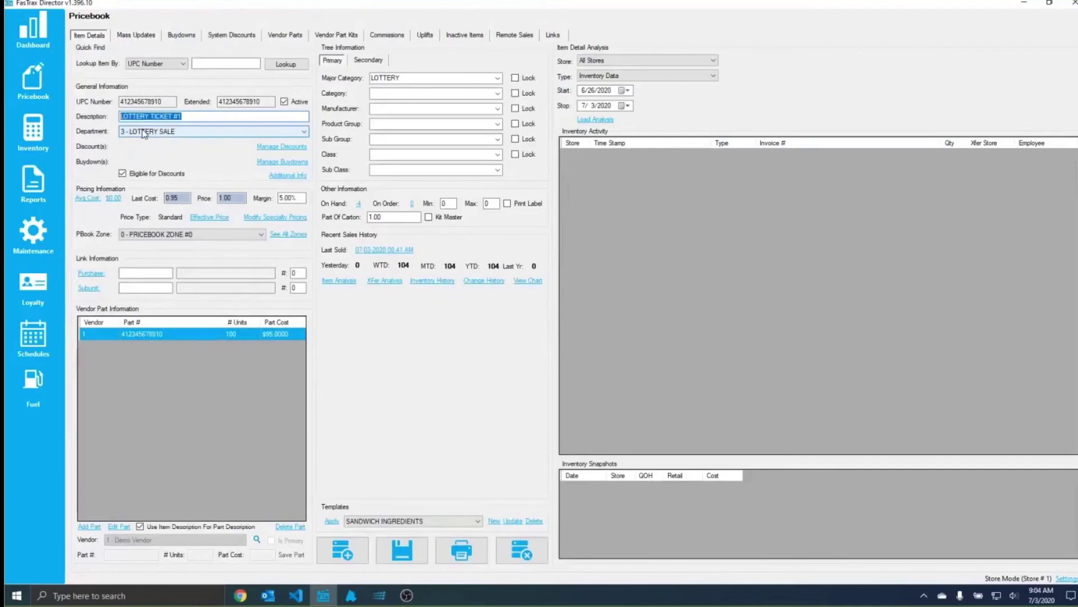
drag(409, 78, 339, 84)
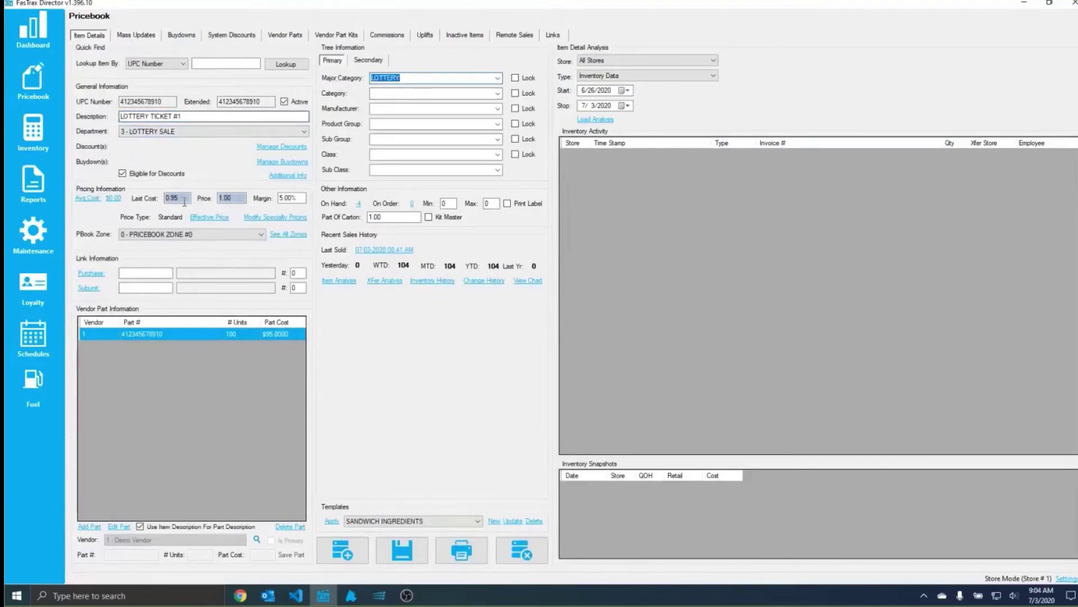
drag(186, 197, 165, 198)
drag(233, 197, 218, 198)
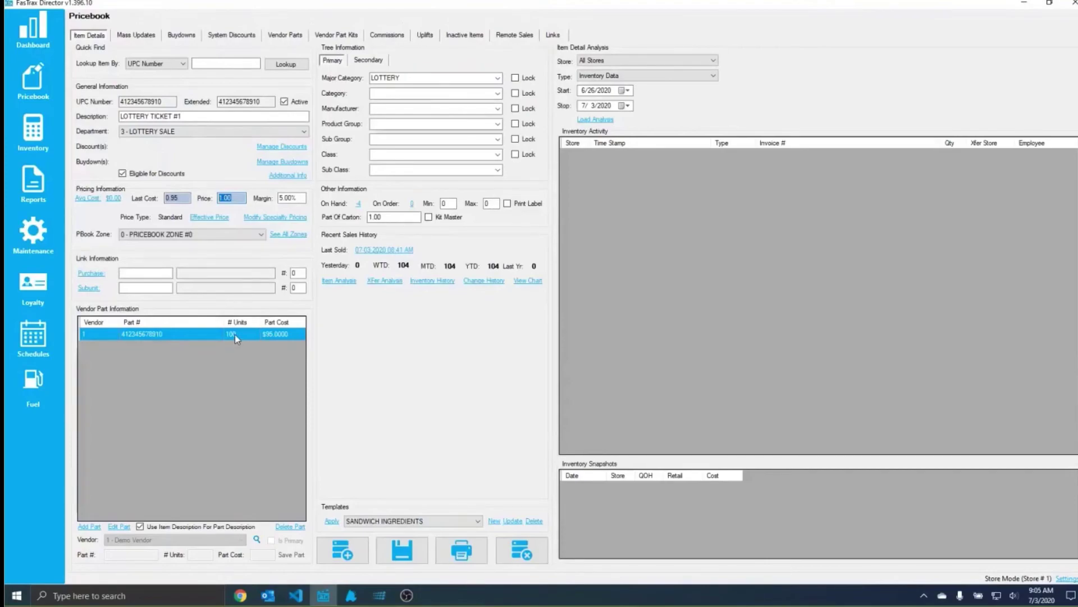
Step: Check the UPC number of LOTTERY TICKET #1 against its vendor part's unit count
click(129, 101)
drag(163, 102, 115, 105)
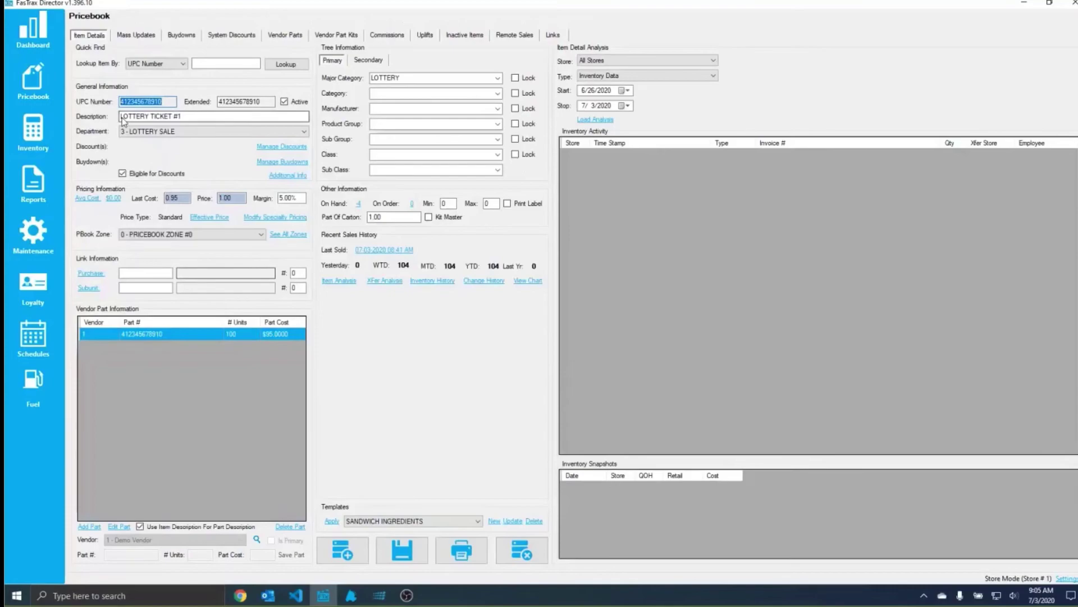
click(233, 335)
drag(169, 102, 108, 102)
Step: Open LOTTERY TICKET #2 from the mass updates list and review its last cost, price and vendor part units
click(142, 34)
click(262, 97)
double_click(262, 97)
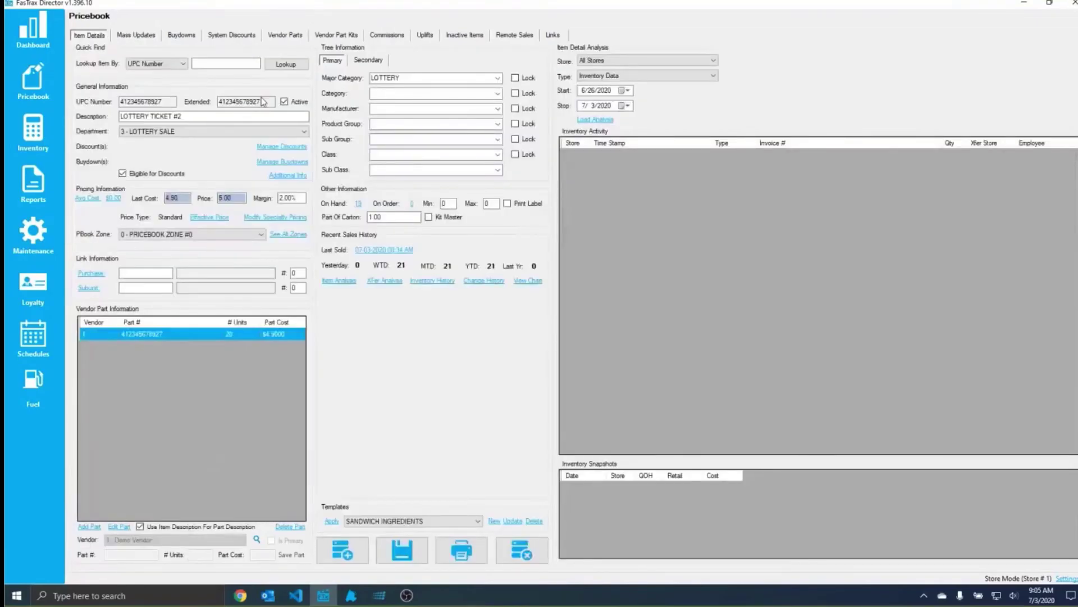
drag(185, 197, 154, 201)
drag(242, 196, 217, 199)
click(232, 338)
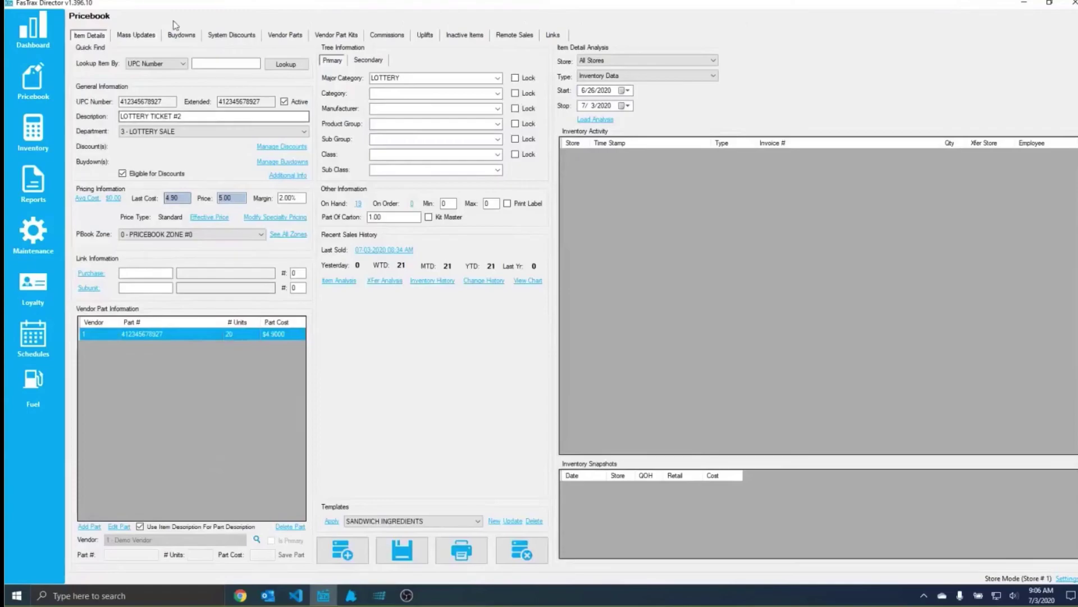
Step: Open LOTTERY TICKET #3 from the mass updates list and review its last cost, price and vendor part units
click(137, 35)
click(269, 108)
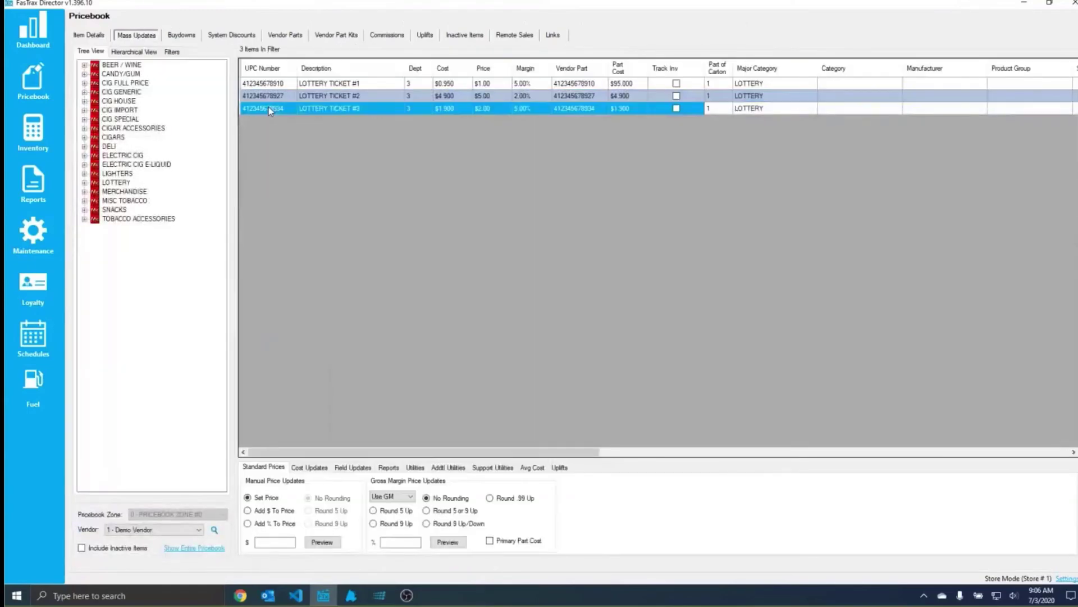
double_click(269, 108)
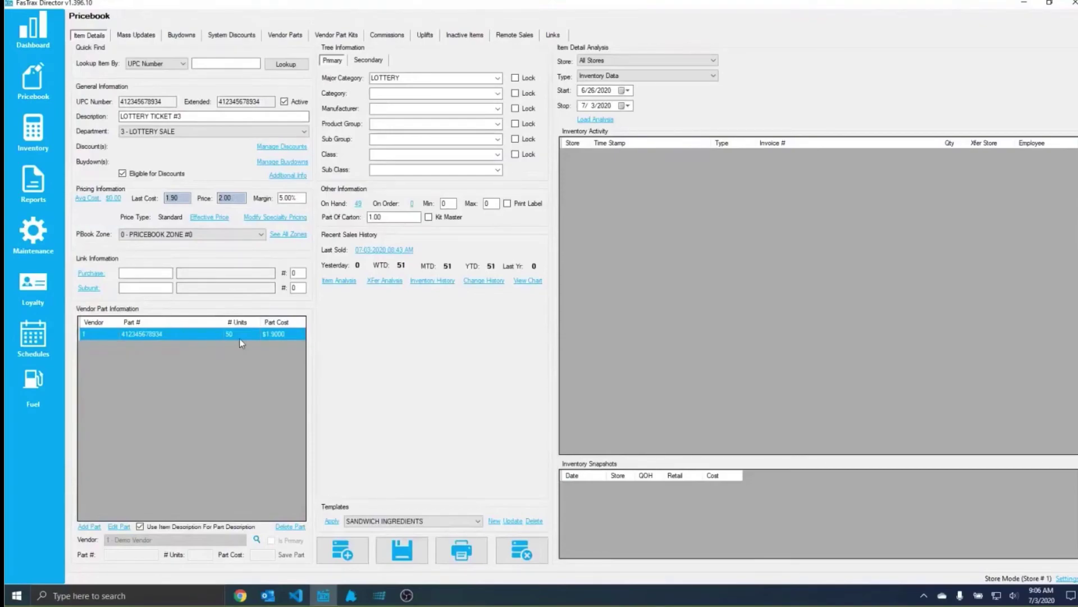
Step: Display the existing lottery items in the Inventory section's lottery reconciliation
click(34, 126)
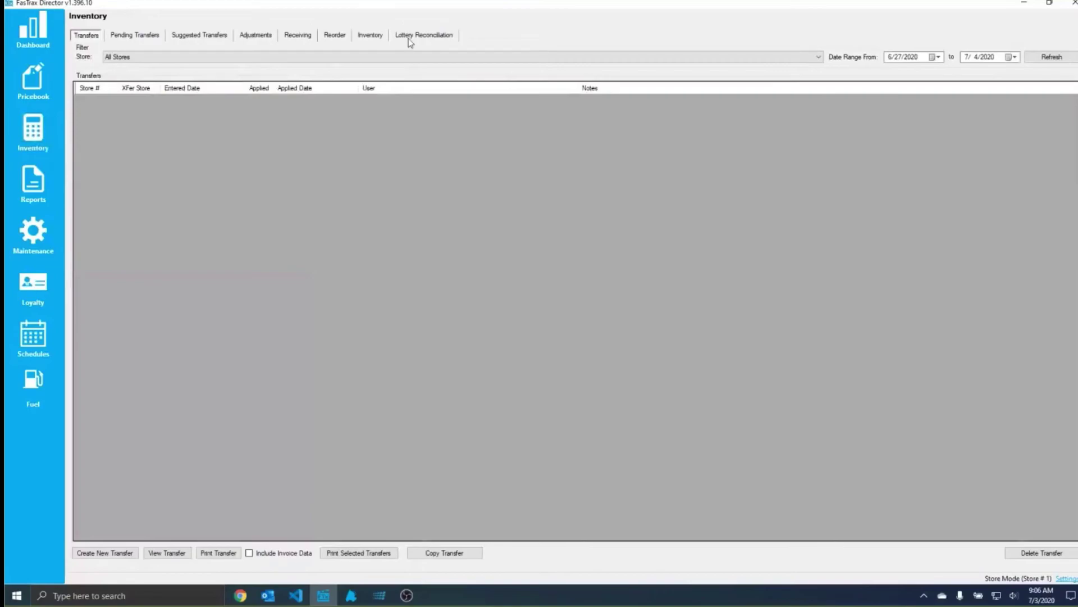
click(416, 37)
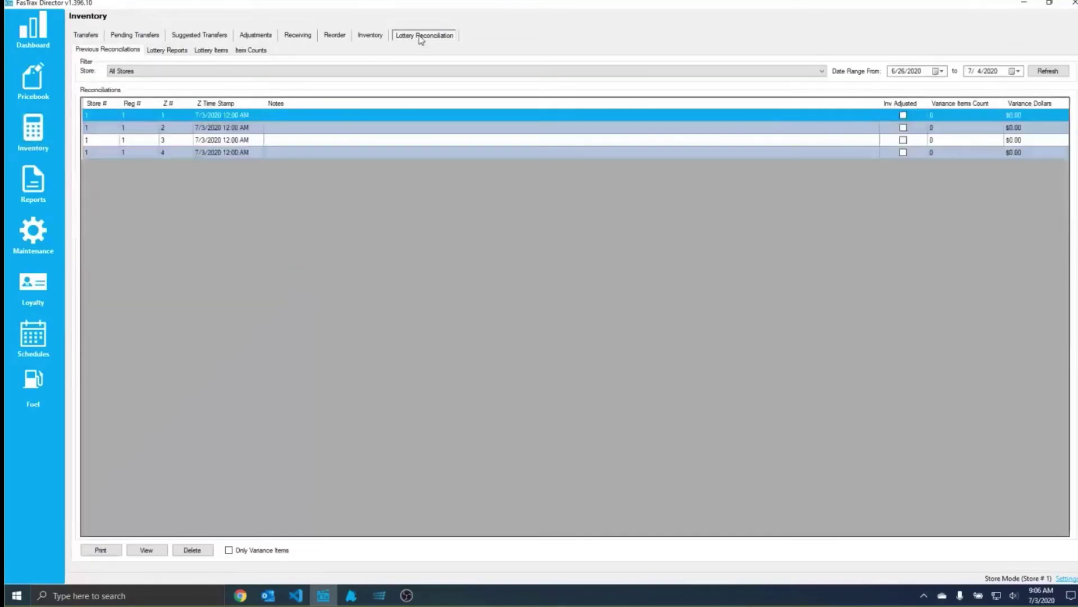
click(217, 51)
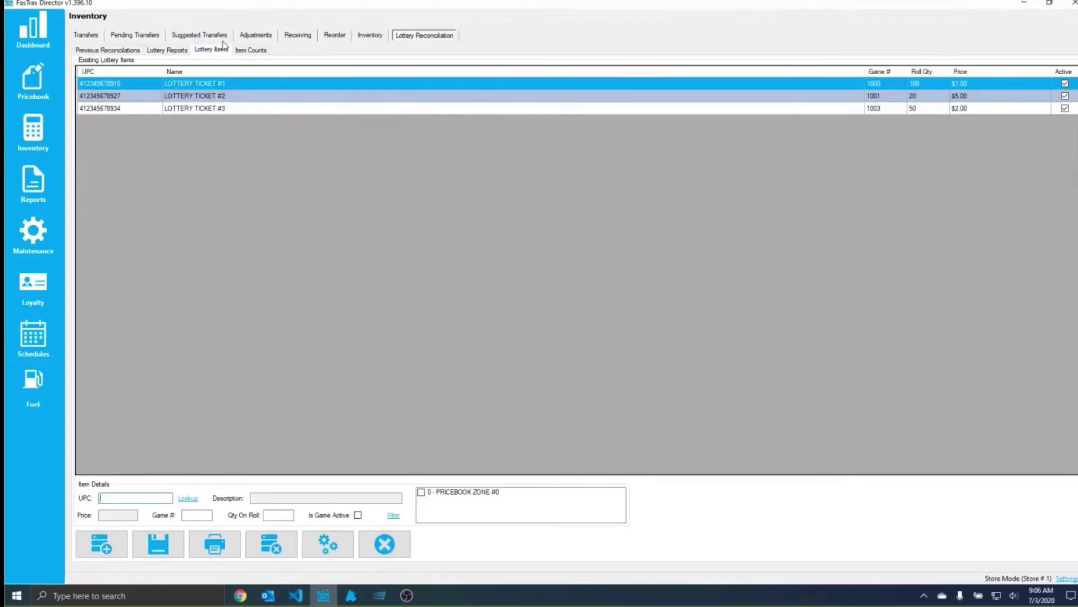
Step: Review the UPC, description, price, game number and roll quantity of LOTTERY TICKET #1 in the existing lottery items
click(98, 85)
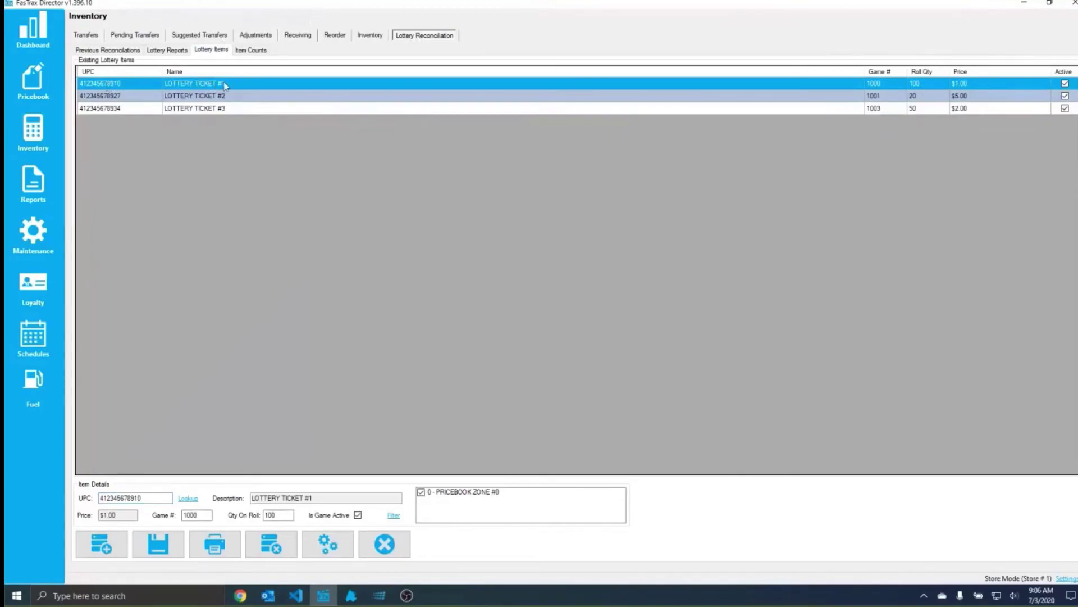
double_click(121, 498)
key(Tab)
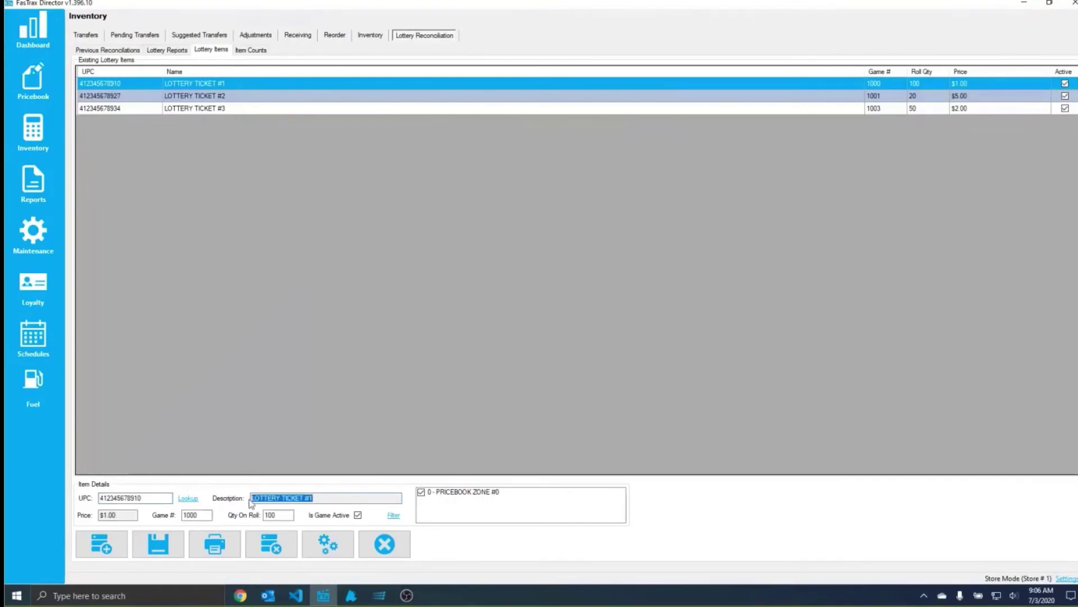
key(Tab)
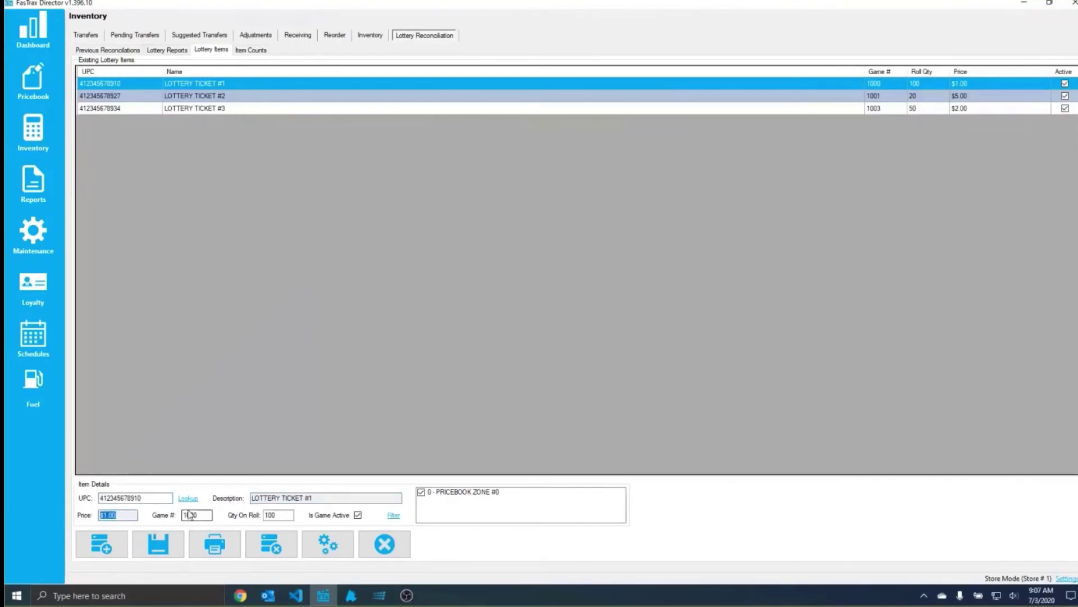
key(Tab)
text(1000)
key(Tab)
click(286, 512)
Step: Review the UPC, description, price, game number and roll quantity of LOTTERY TICKET #2
click(203, 97)
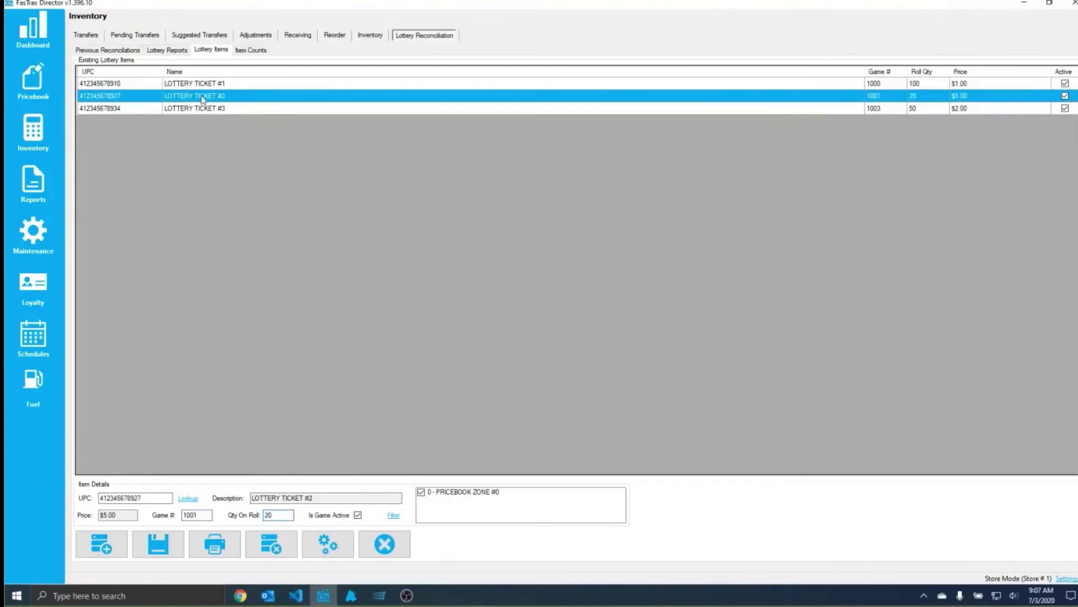
double_click(155, 498)
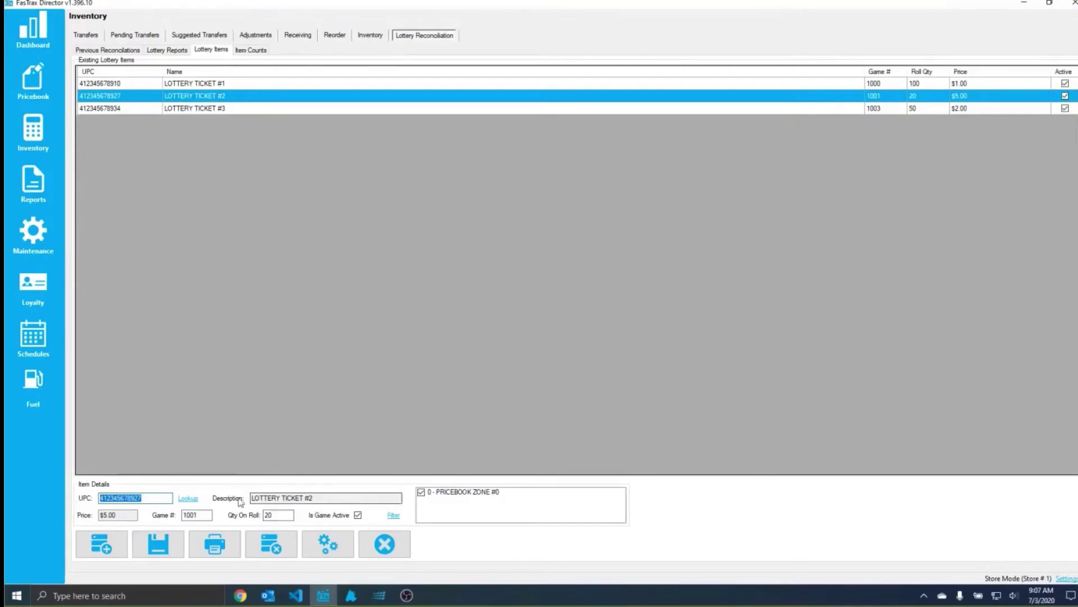
drag(315, 498, 251, 500)
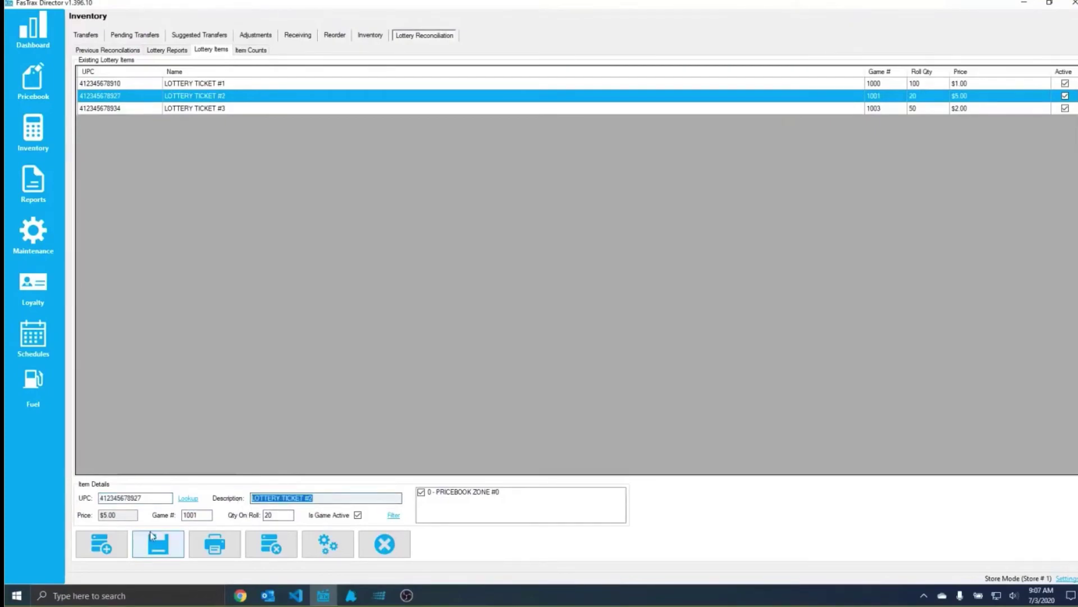
double_click(113, 515)
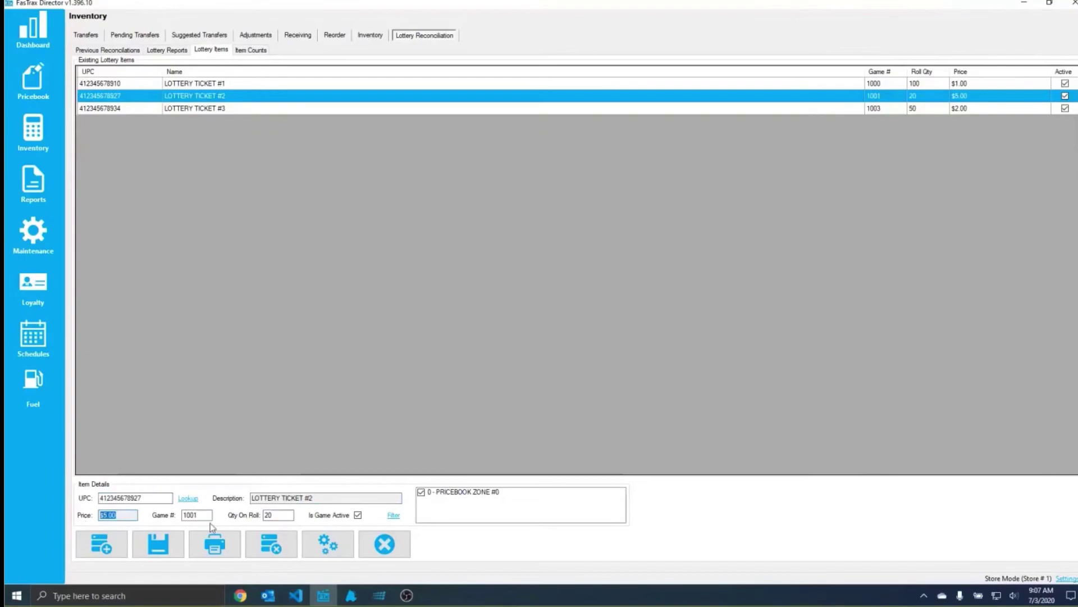
drag(209, 515, 182, 519)
drag(282, 515, 266, 518)
Step: Review the item details of LOTTERY TICKET #3 and check whether the game of LOTTERY TICKET #1 is active
click(187, 107)
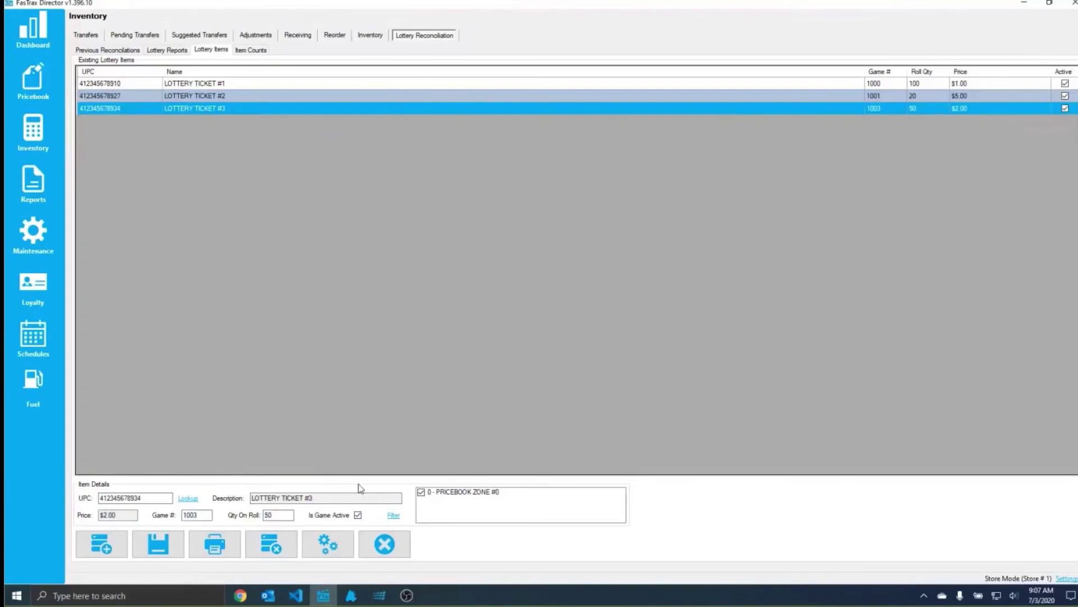
click(217, 85)
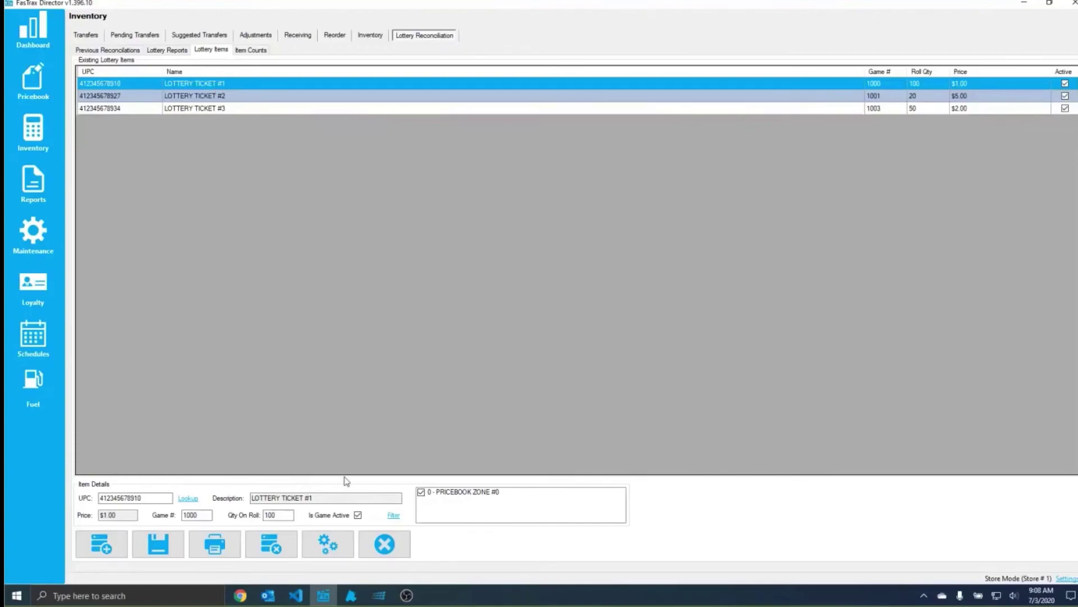
click(358, 515)
Step: Inspect the lottery pricebook zone mass update and cancel it, and select all three tickets to examine the option for deactivating games
click(147, 96)
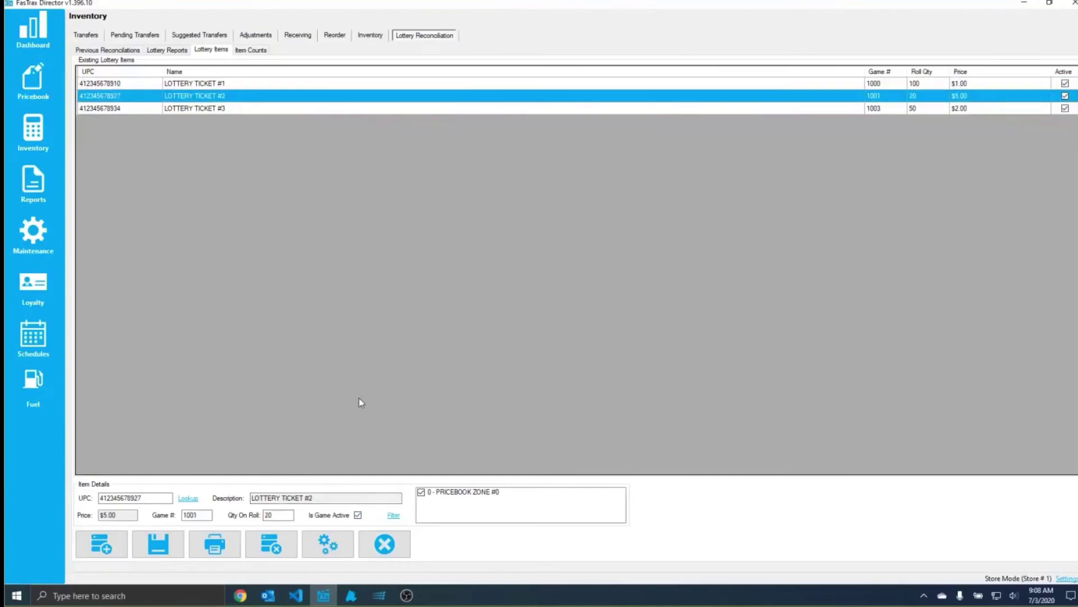
click(336, 554)
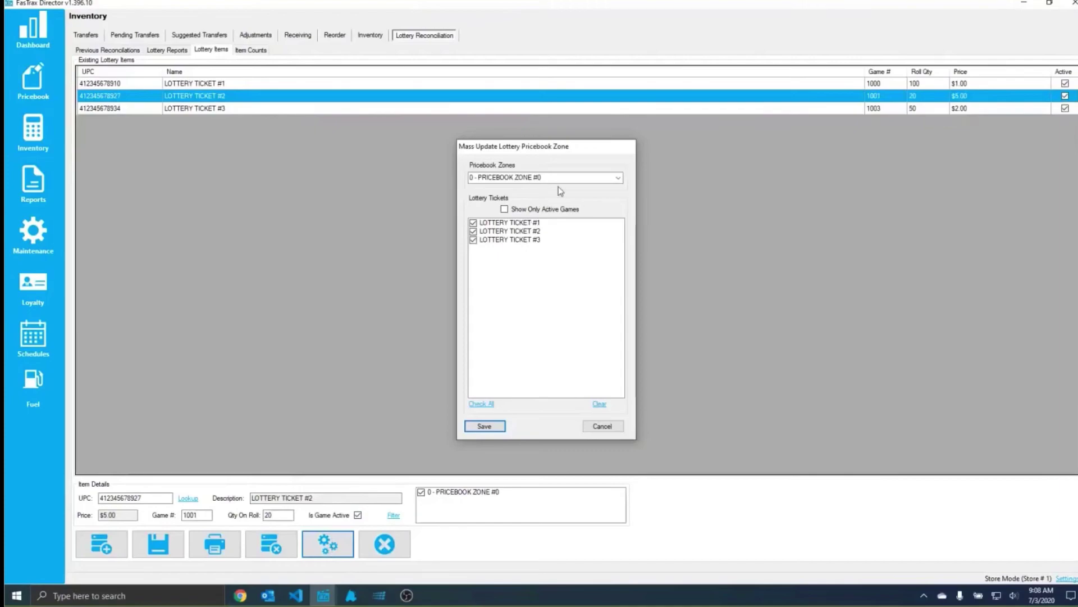
click(617, 178)
click(620, 184)
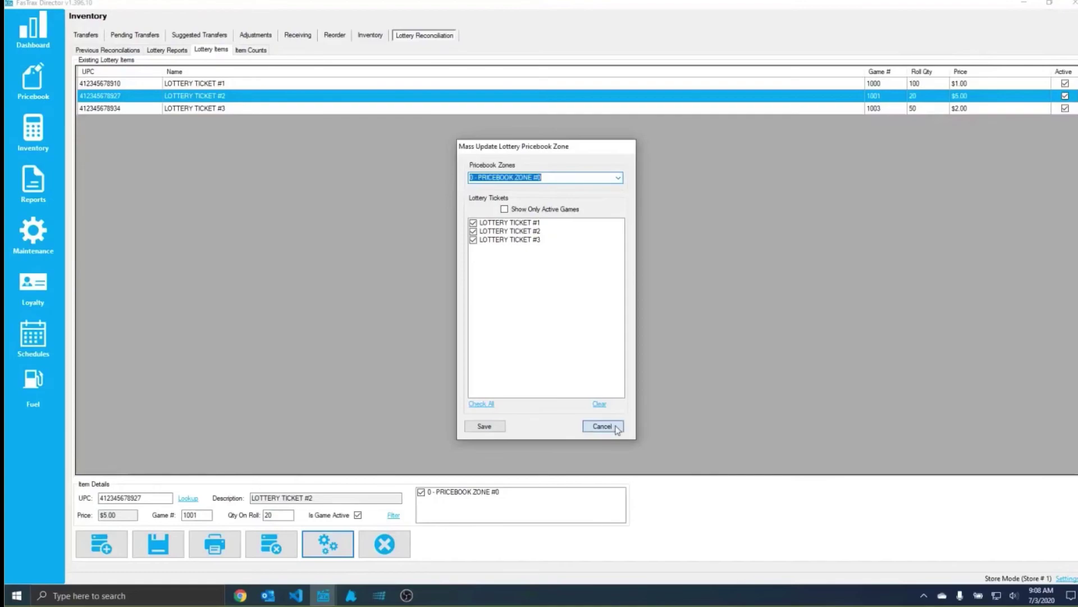
click(599, 426)
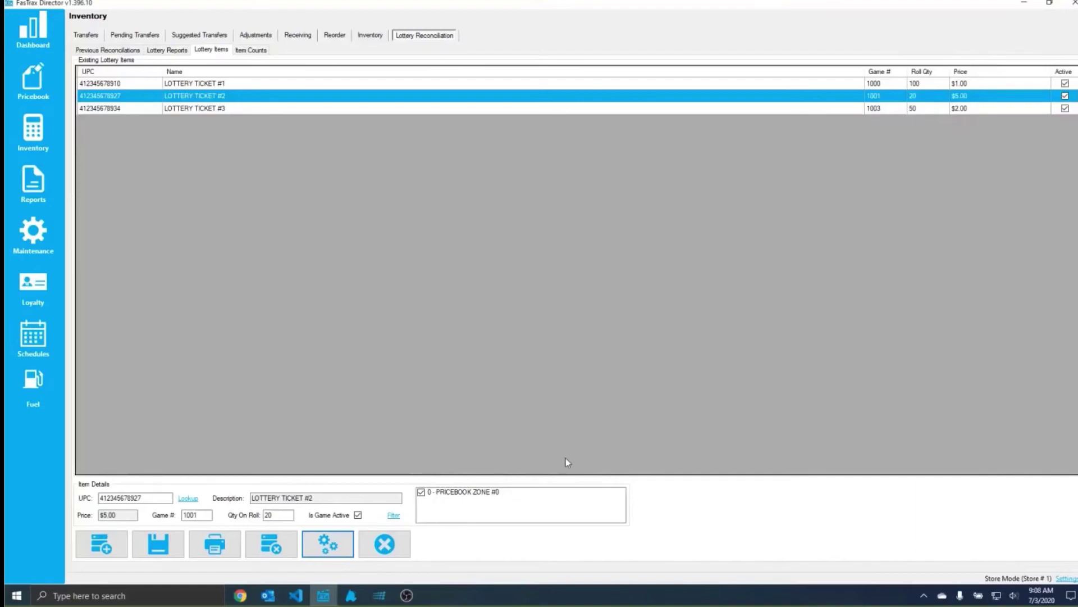
drag(115, 84, 116, 108)
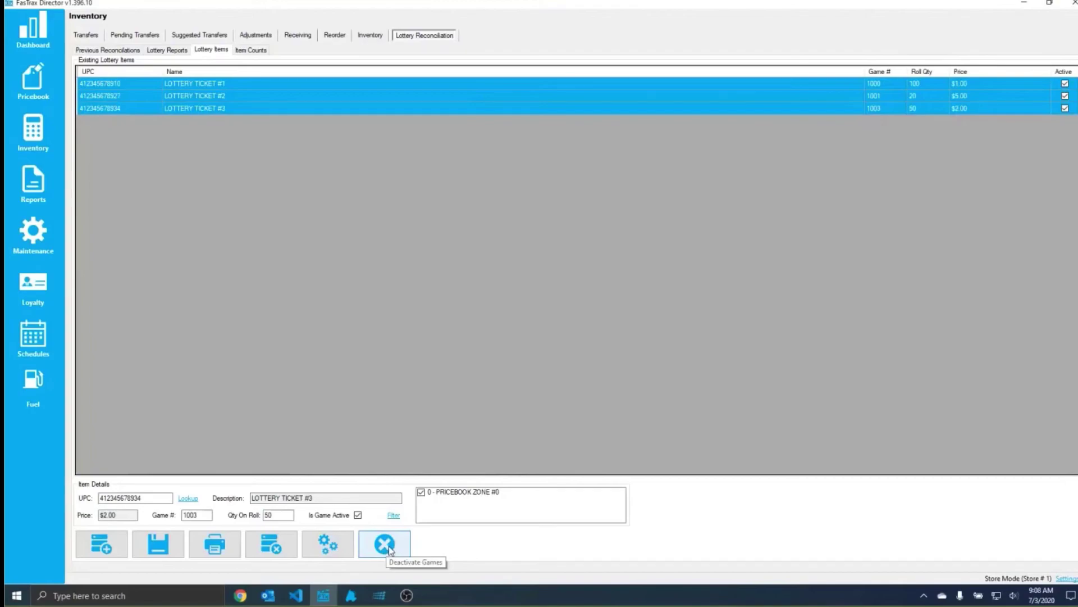
click(149, 96)
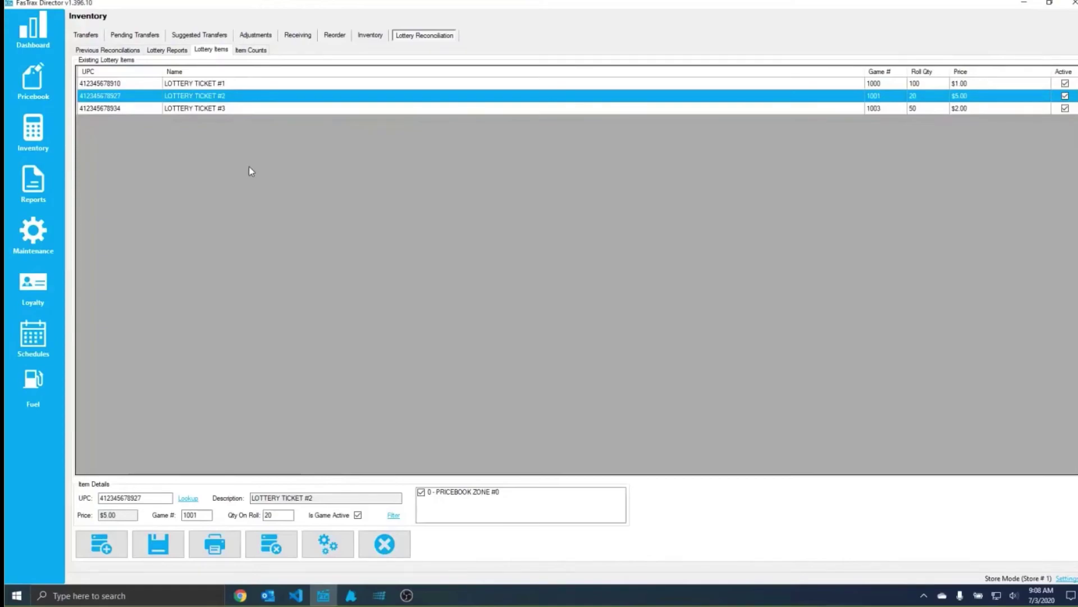
Step: List the Pricebook's LOTTERY category for mass updates, open LOTTERY TICKET #1 and select its UPC number
click(48, 72)
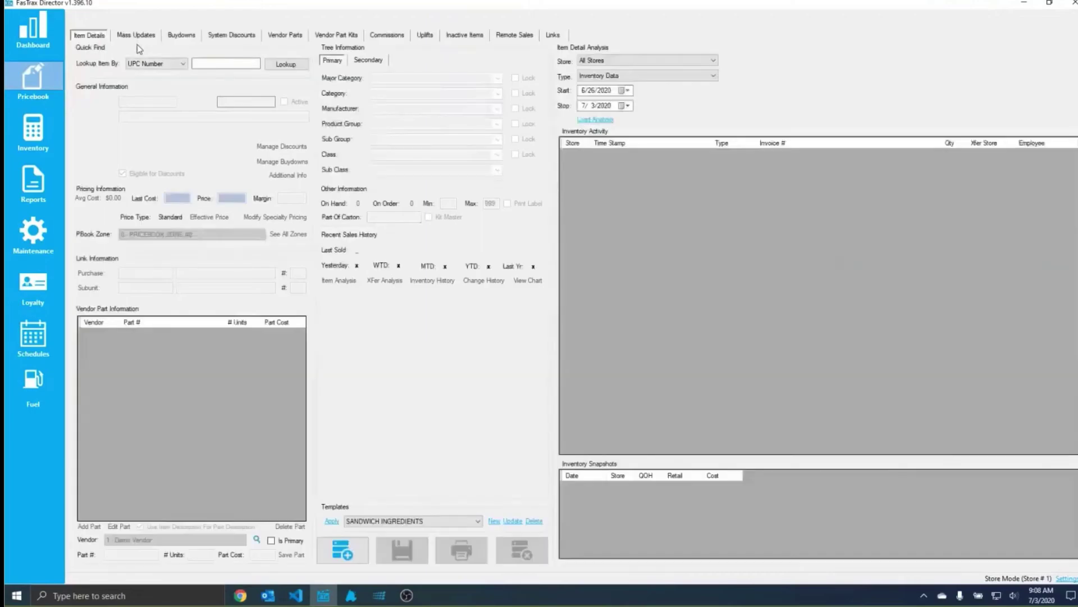
click(137, 35)
click(117, 174)
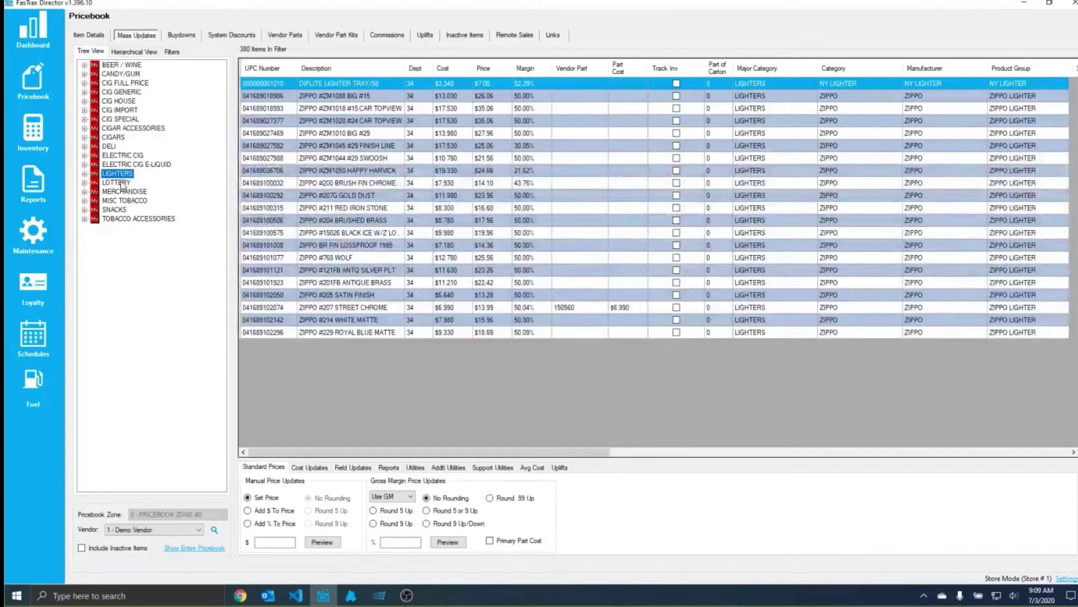
click(119, 181)
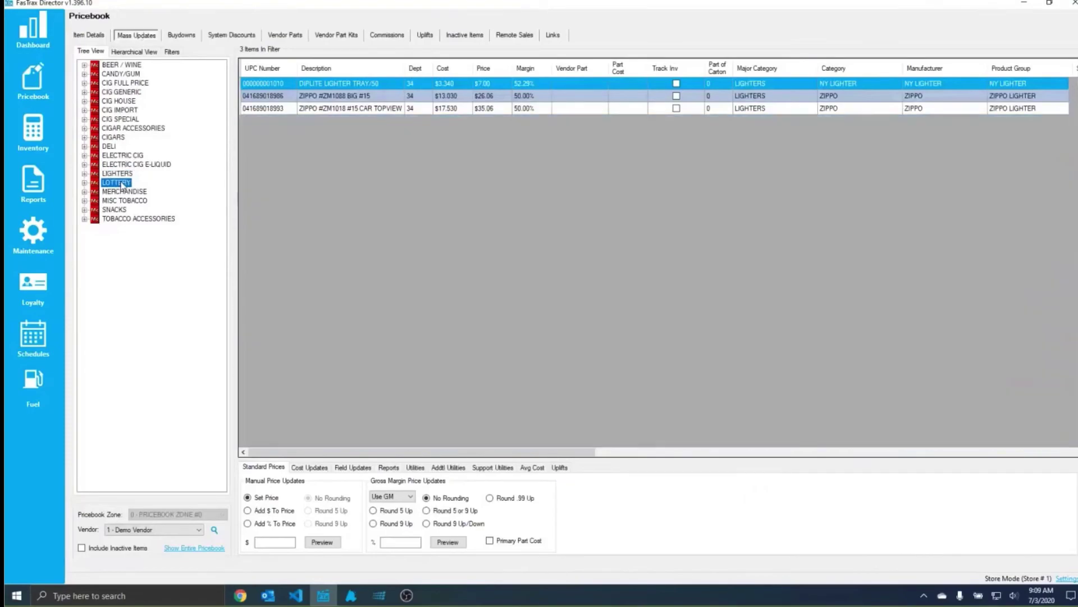
double_click(261, 84)
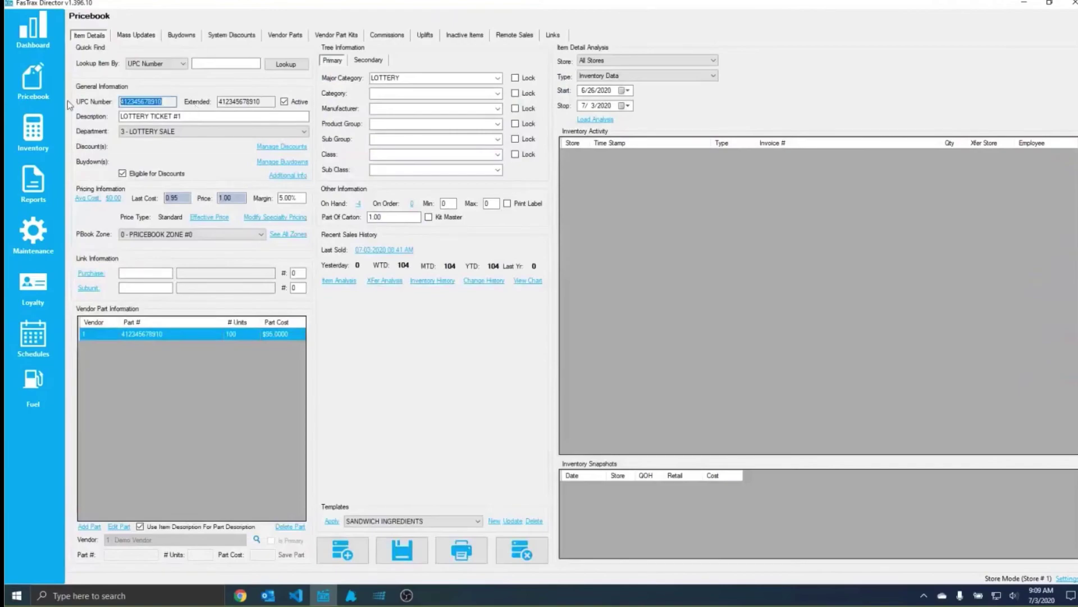
click(343, 549)
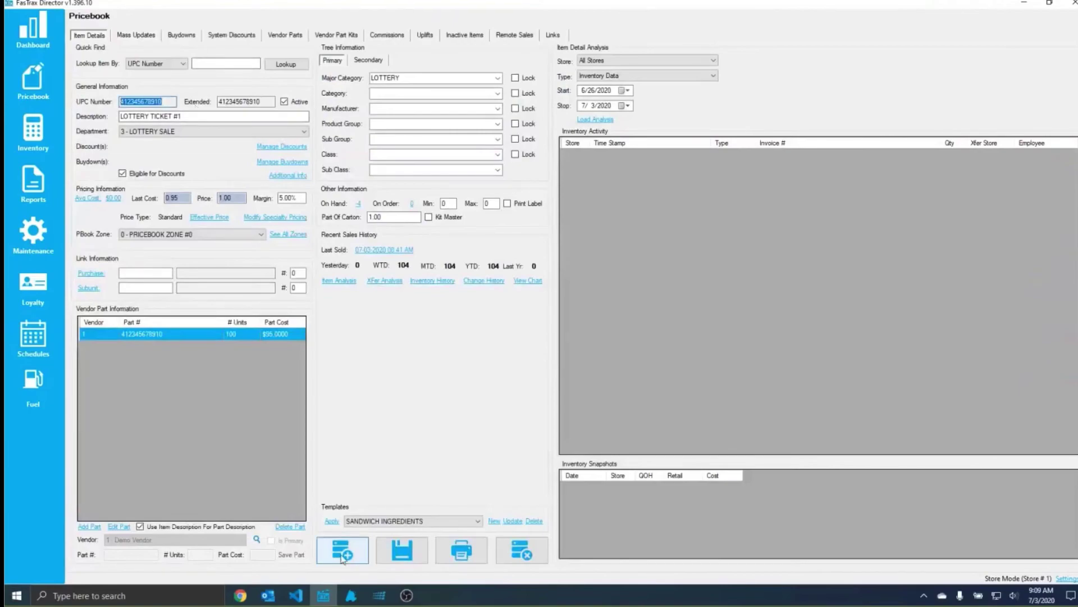
text(4123456789)
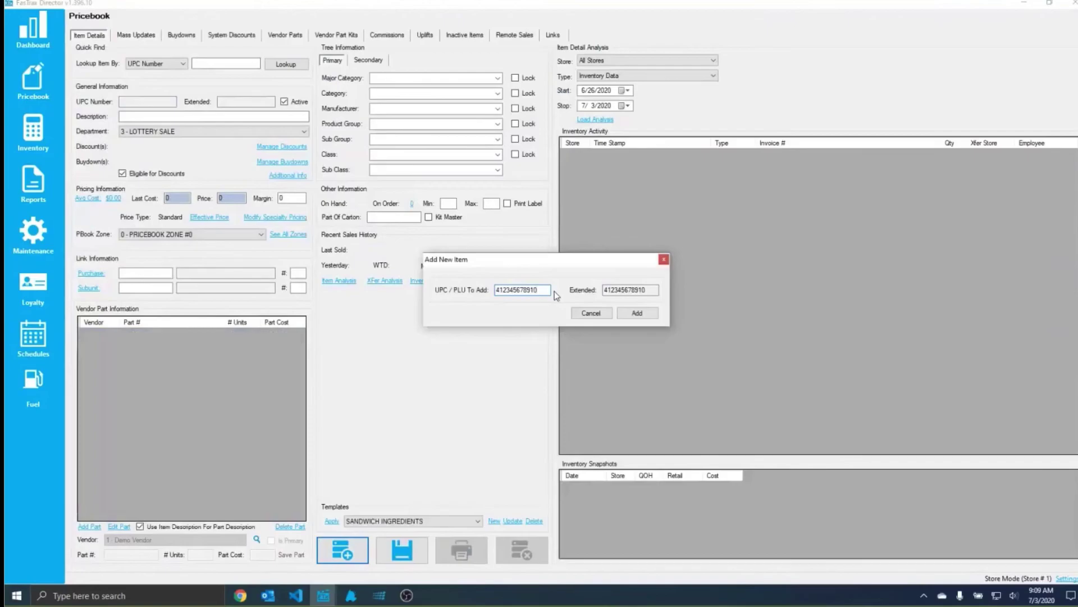
text(4)
click(645, 316)
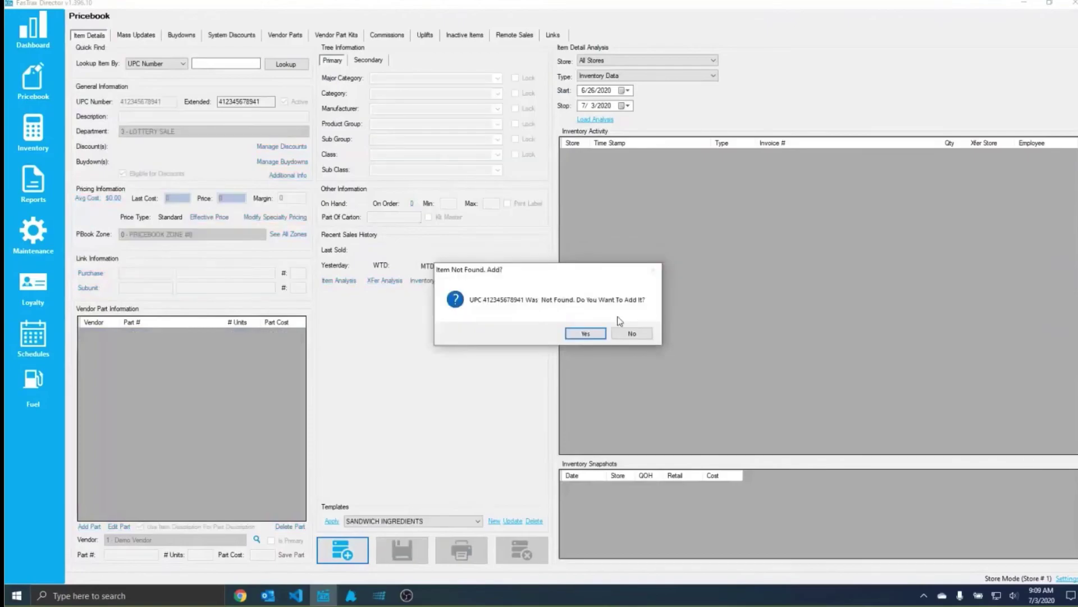
click(591, 335)
Step: Describe the new item as LOTTERY TICKET #4 and set its last cost to .95 and price to 1.00
text(LOTTERY TICKET )
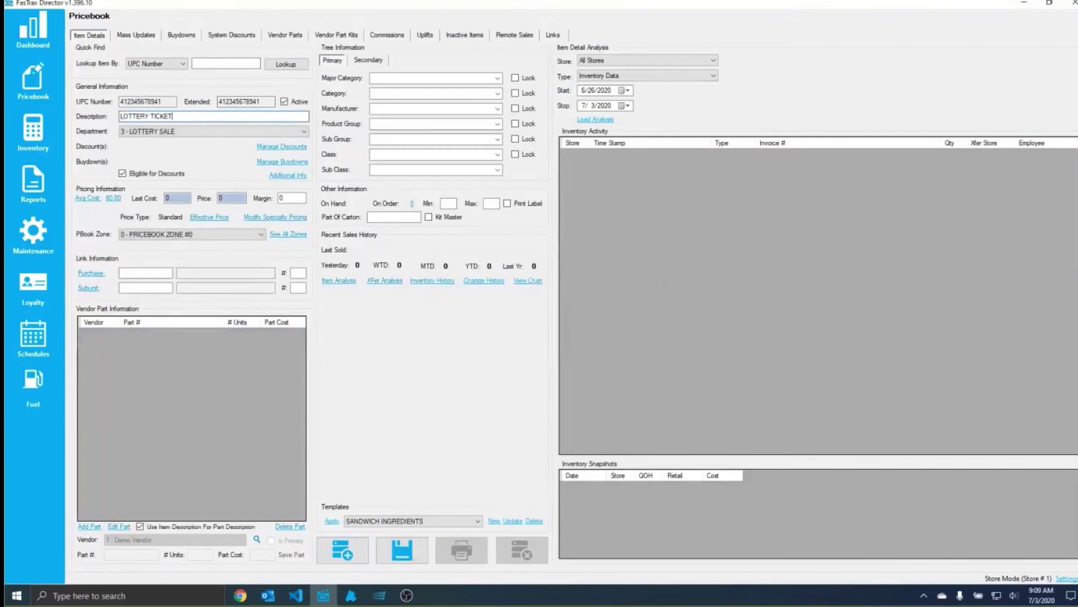
text(#4)
click(168, 195)
text(5)
text(1)
key(Tab)
Step: Assign LOTTERY TICKET #4 to the LOTTERY major category and save the item
click(387, 77)
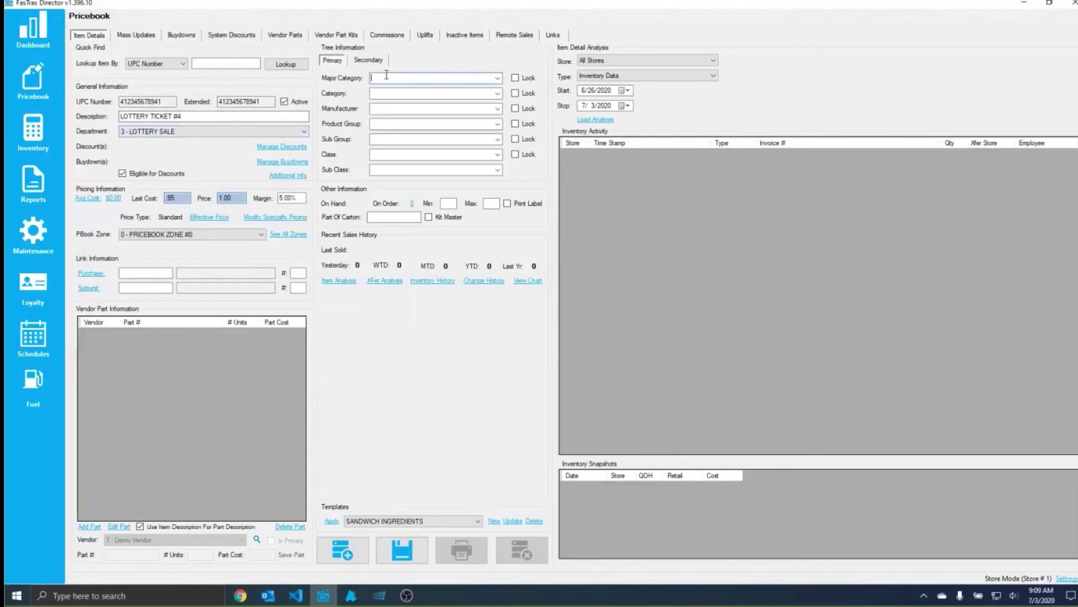
text(LOTTERY)
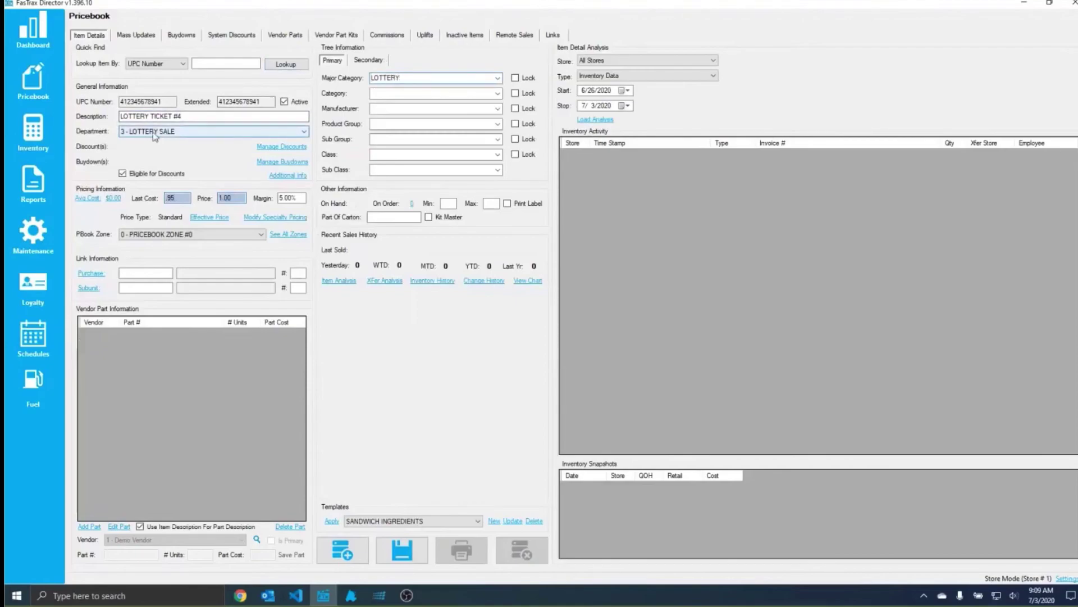
click(407, 553)
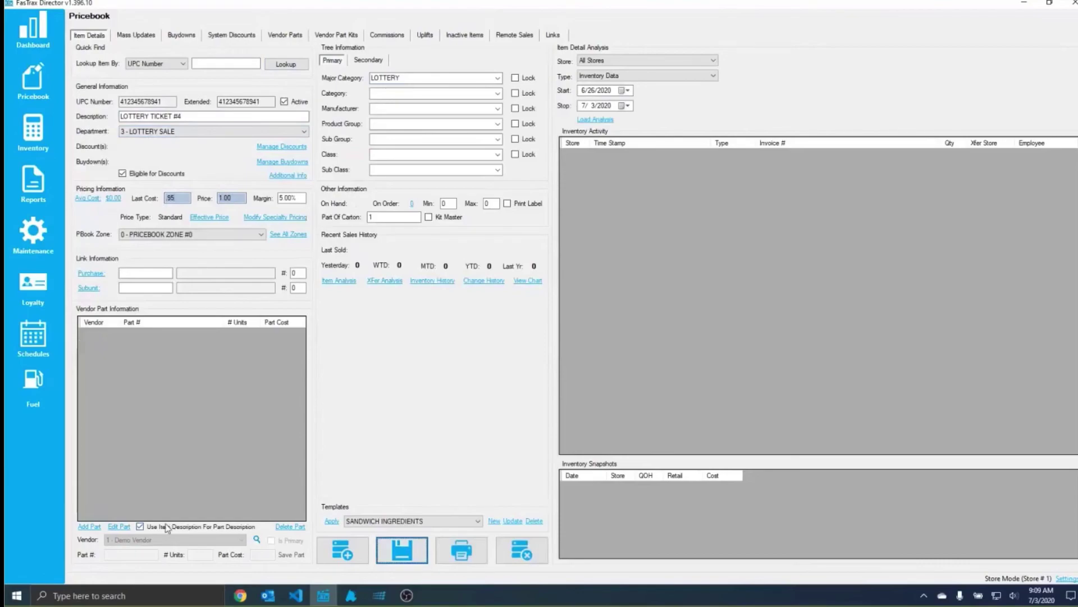
click(97, 528)
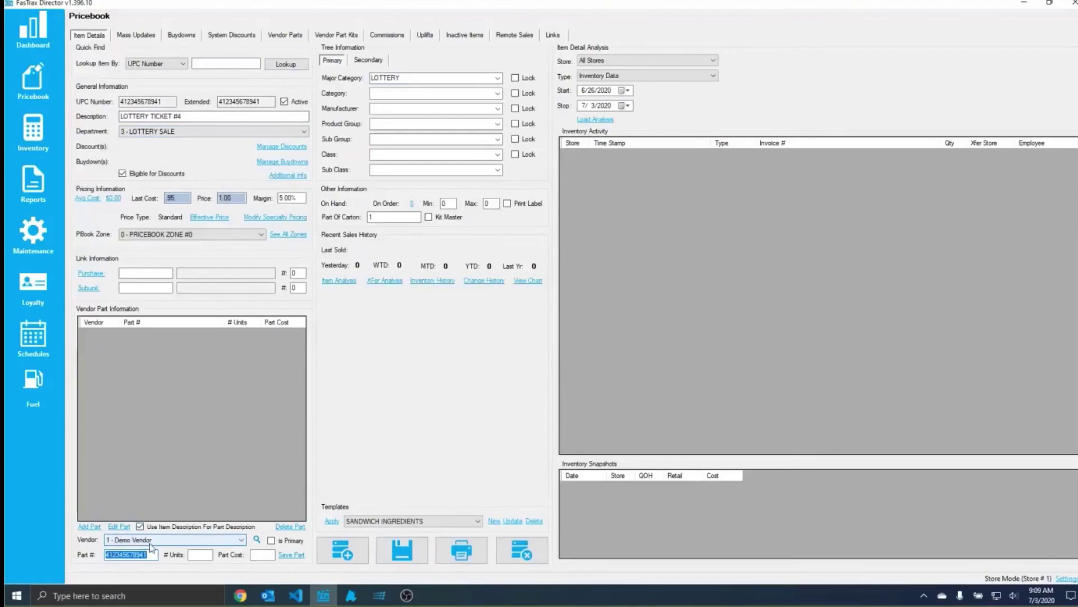
key(Tab)
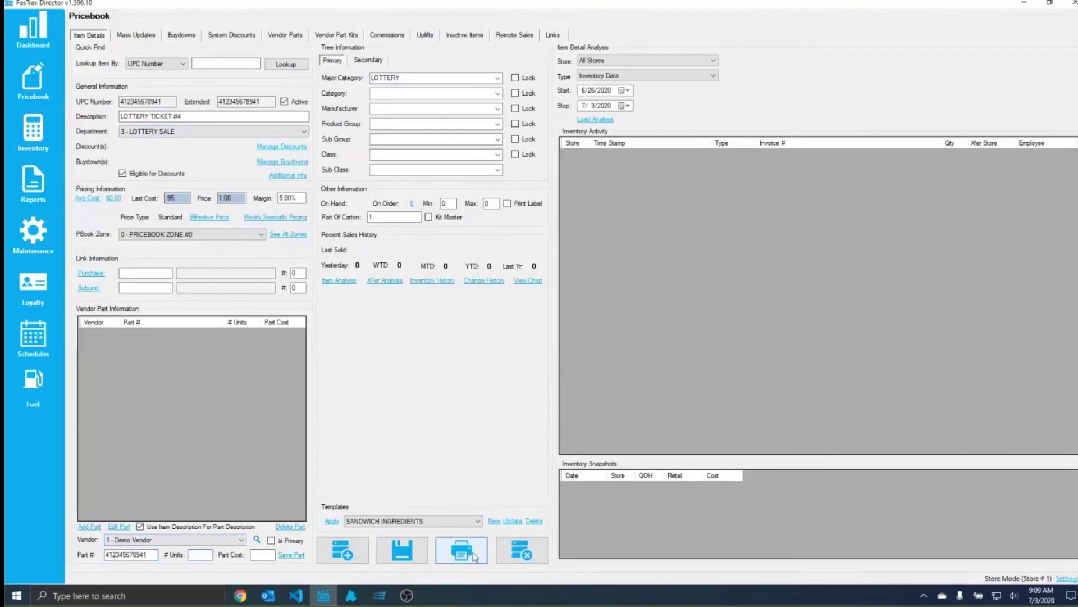
text(100)
key(Tab)
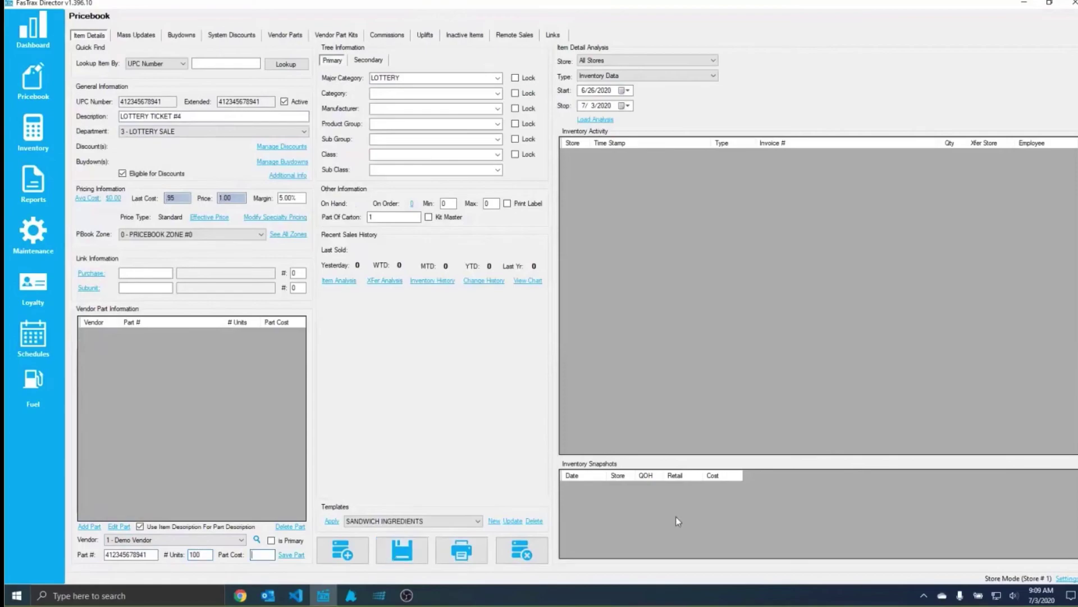
text(95.00)
click(291, 554)
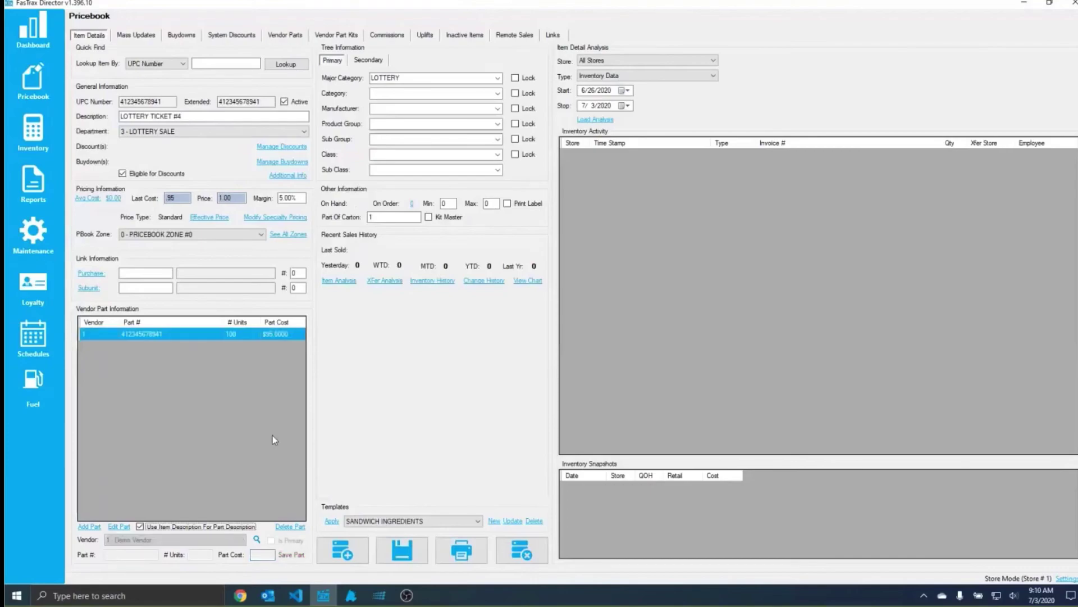
Step: Save the LOTTERY TICKET #4 Pricebook item and open the lottery items list in the inventory's Lottery Reconciliation area
click(416, 553)
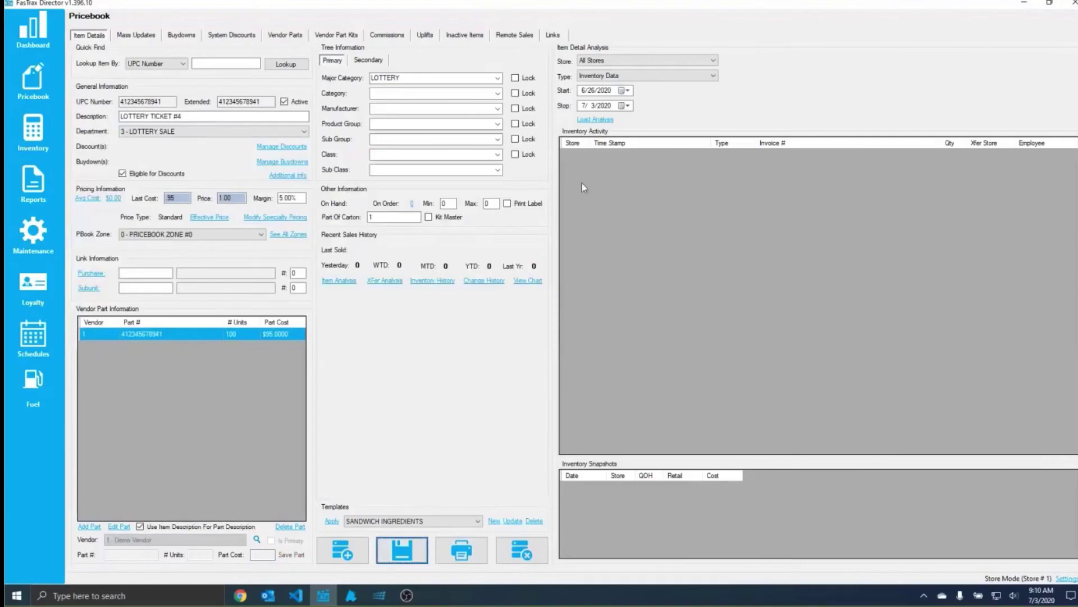
click(38, 128)
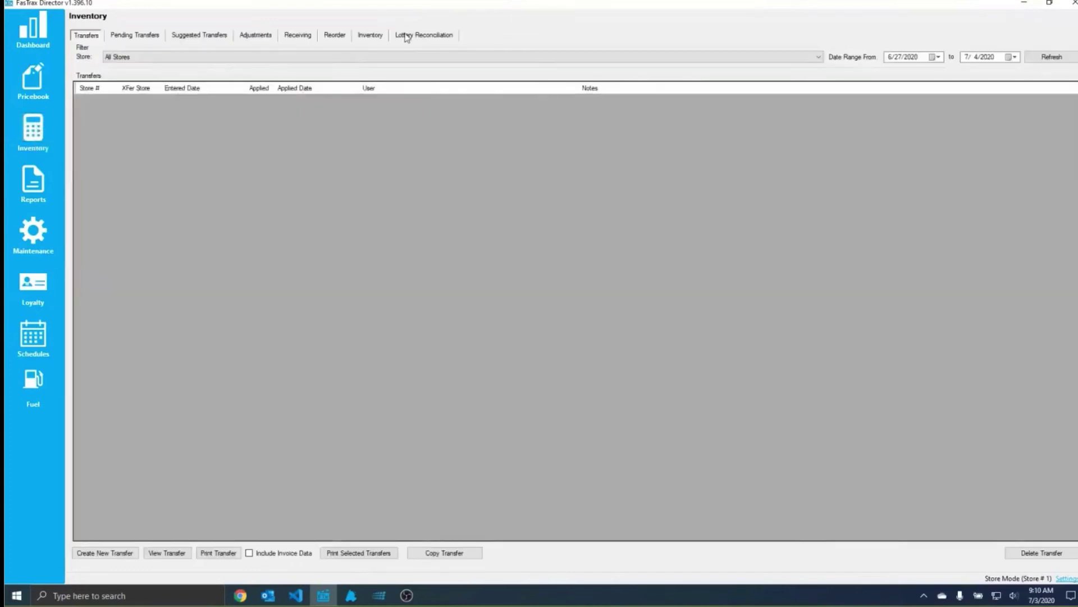
click(409, 36)
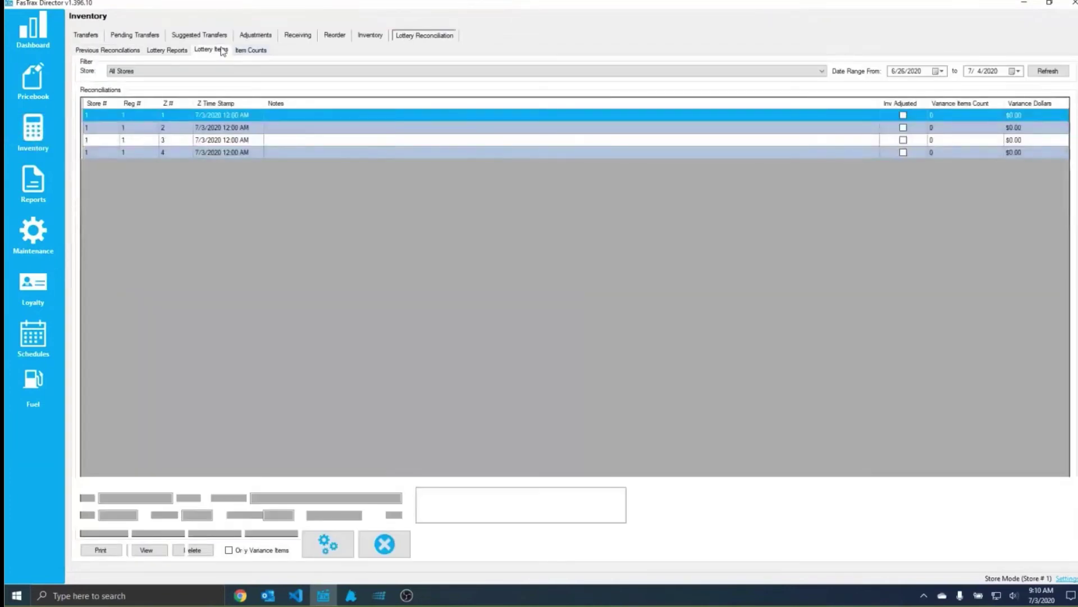
click(223, 51)
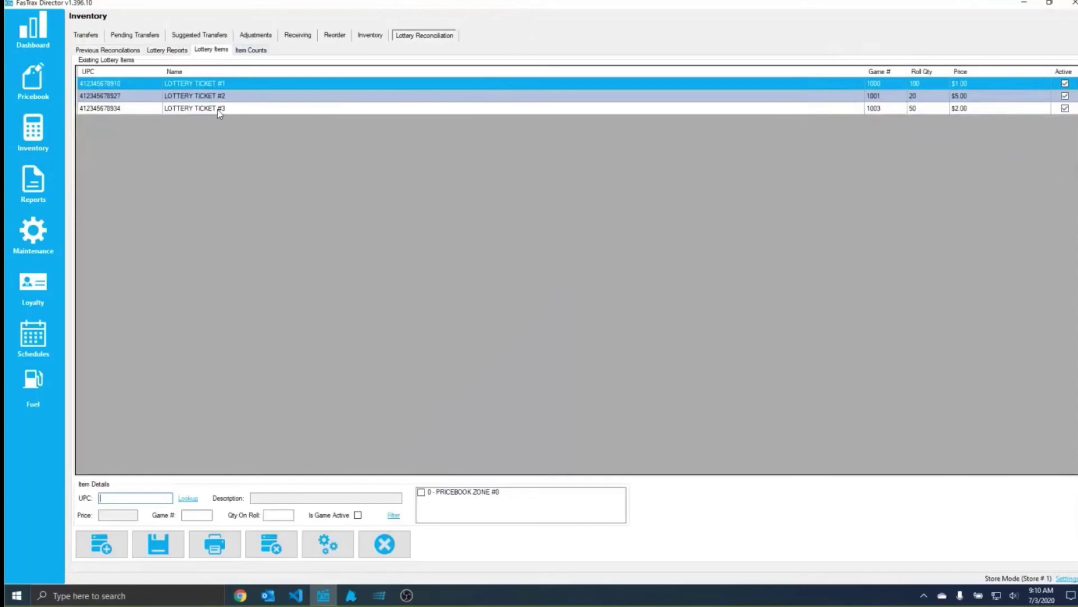
Step: Start a new lottery item and load LOTTERY TICKET #4 into it by searching item descriptions for "lottery"
click(101, 544)
click(181, 500)
click(530, 185)
click(505, 204)
click(629, 186)
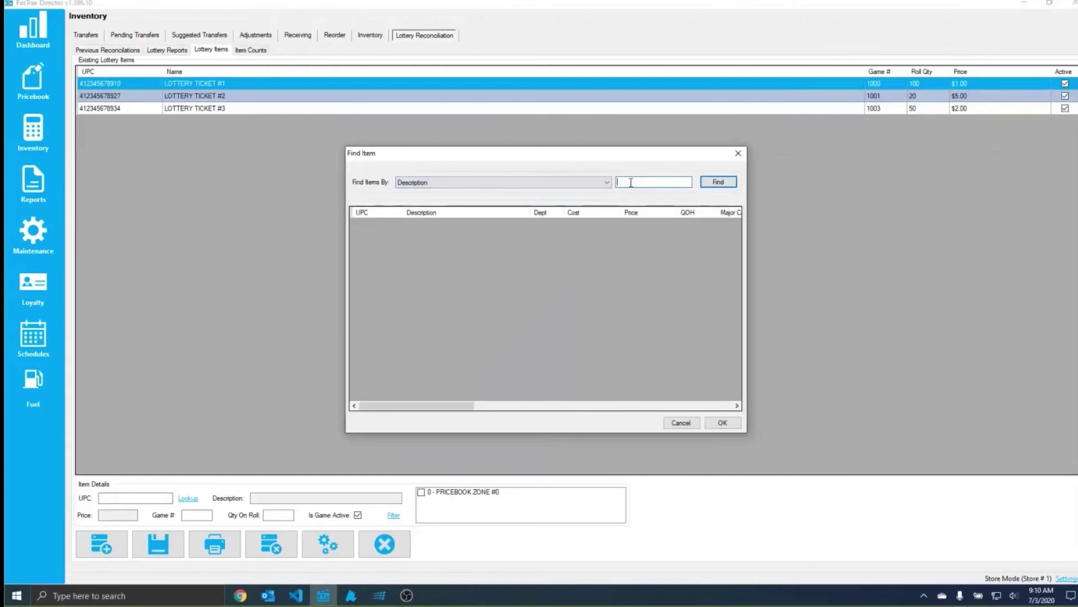
text(lottery)
key(Return)
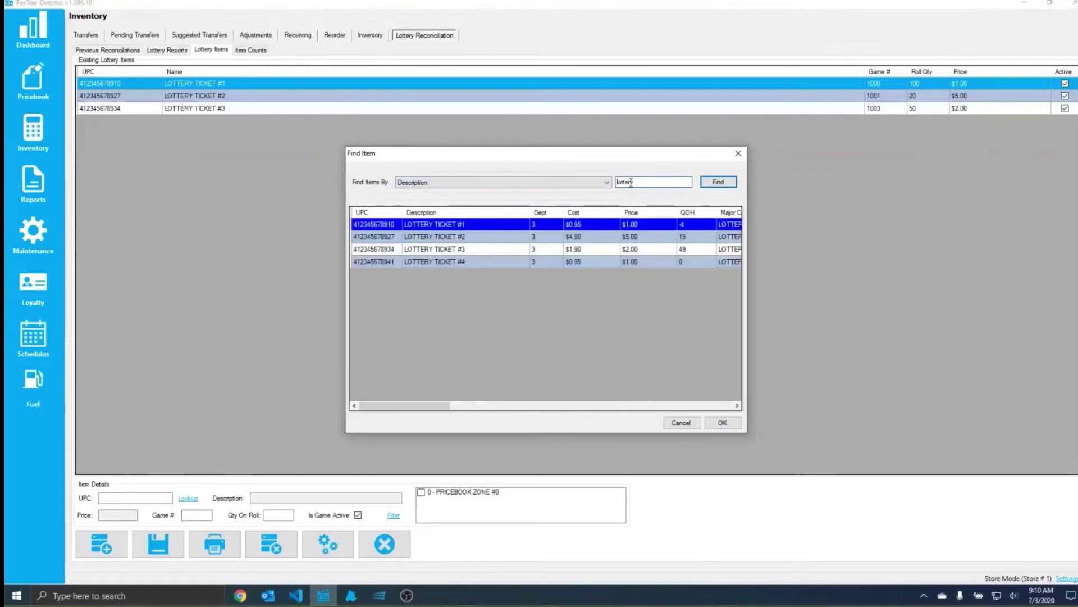
click(452, 262)
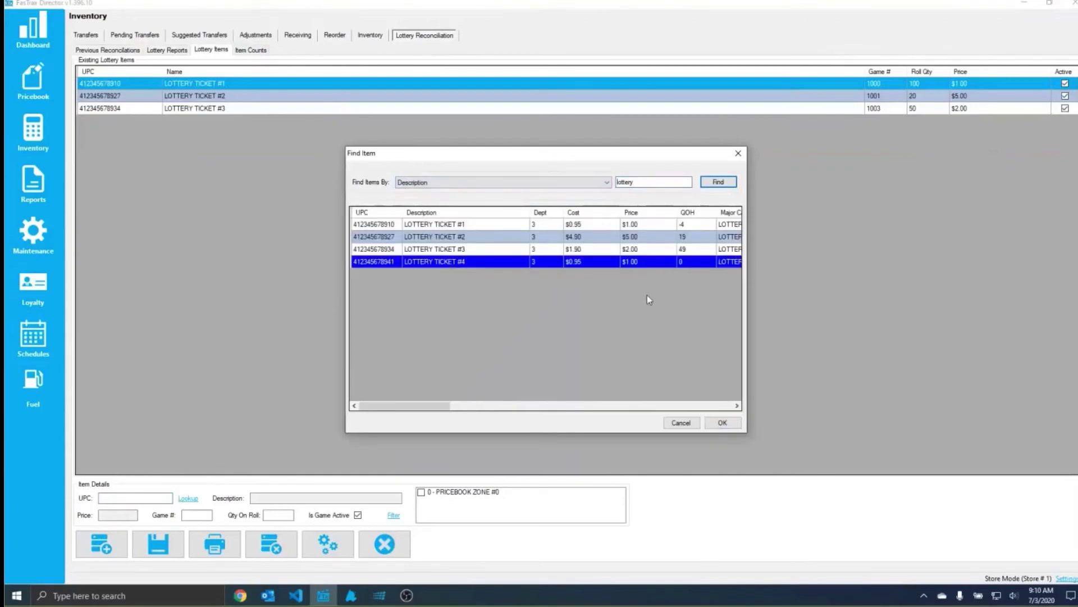
click(731, 428)
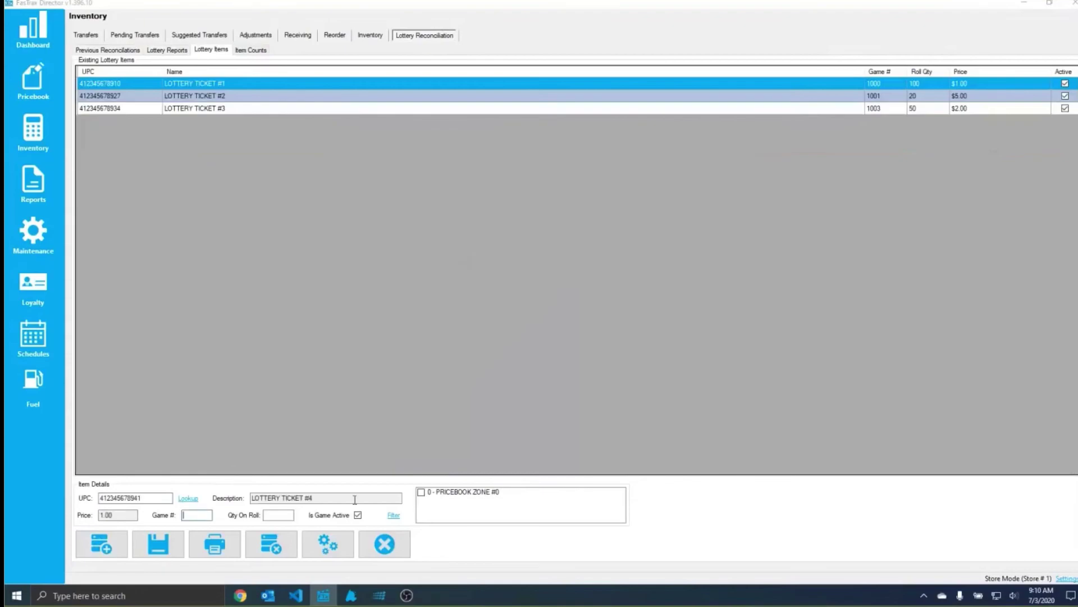
Step: Give LOTTERY TICKET #4 game number 1004 and a roll quantity of 100, assign it to PRICEBOOK ZONE #0, and save it
click(337, 500)
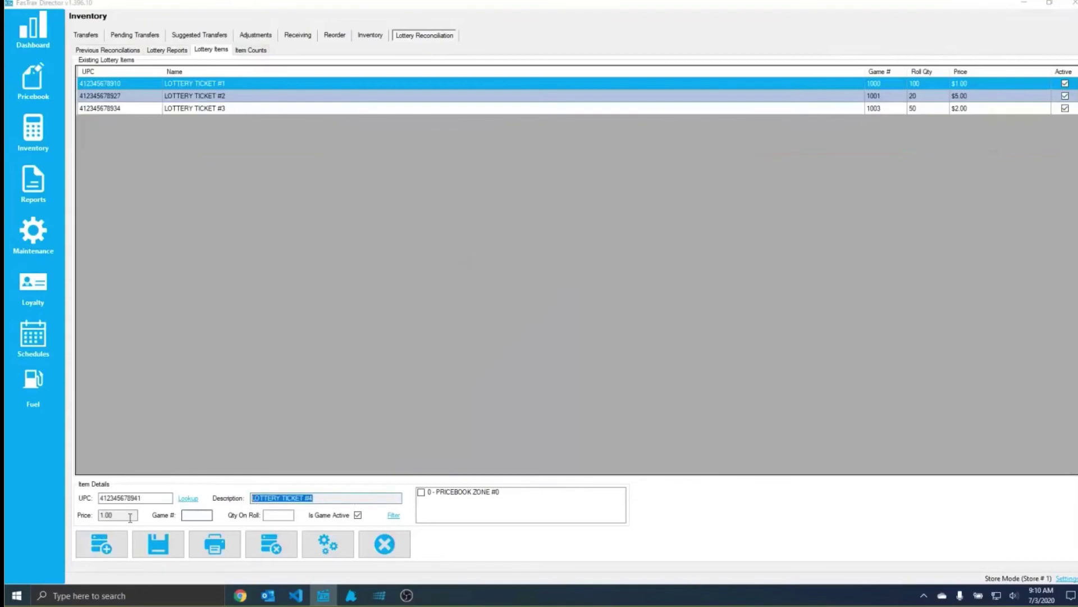
key(Tab)
click(193, 516)
text(1004)
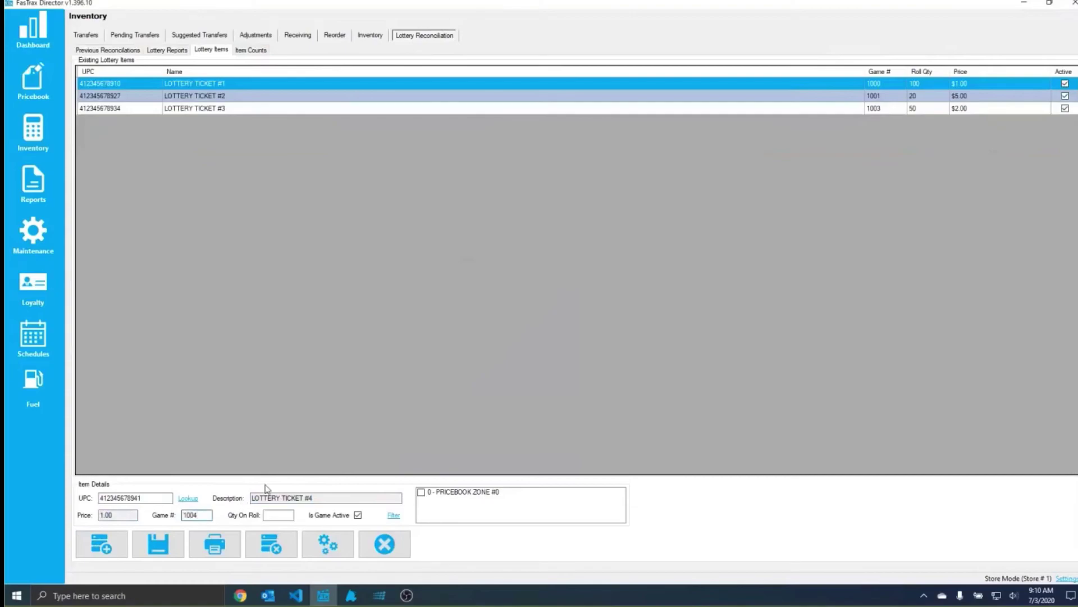
click(278, 515)
text(100)
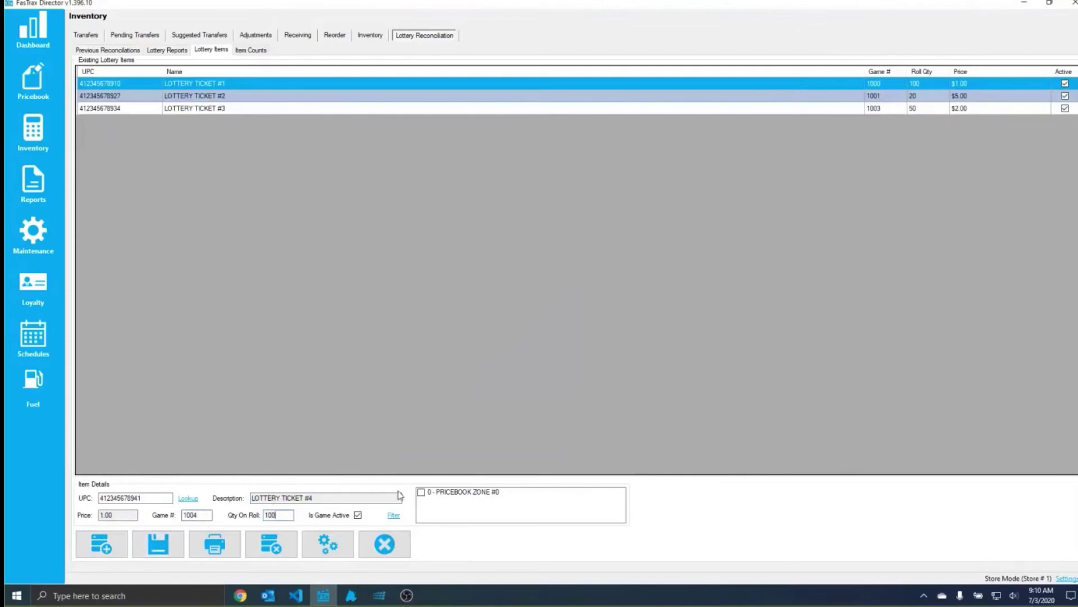
click(421, 492)
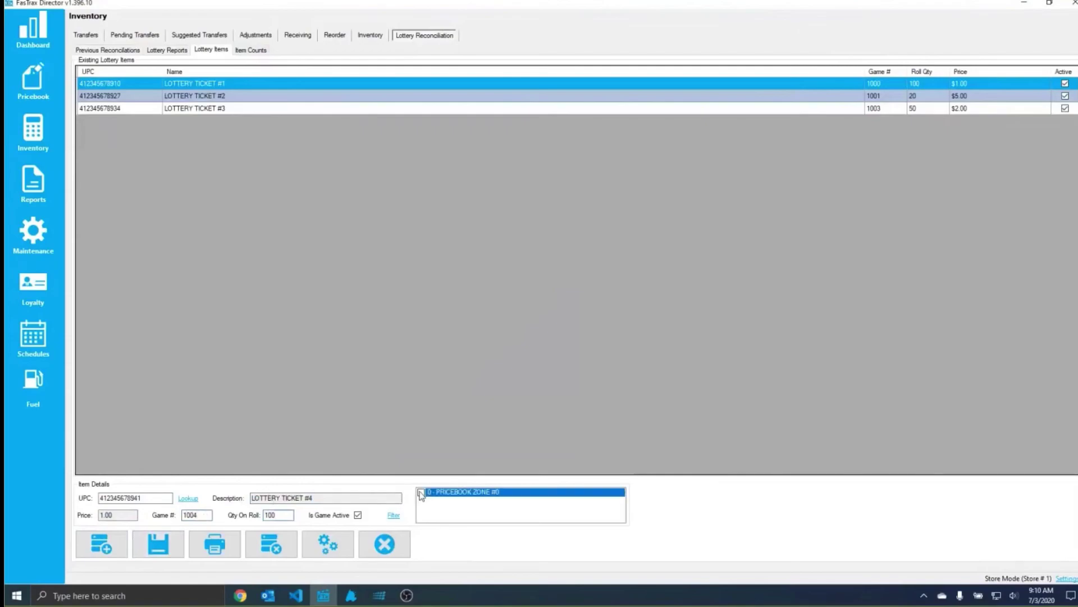
click(160, 542)
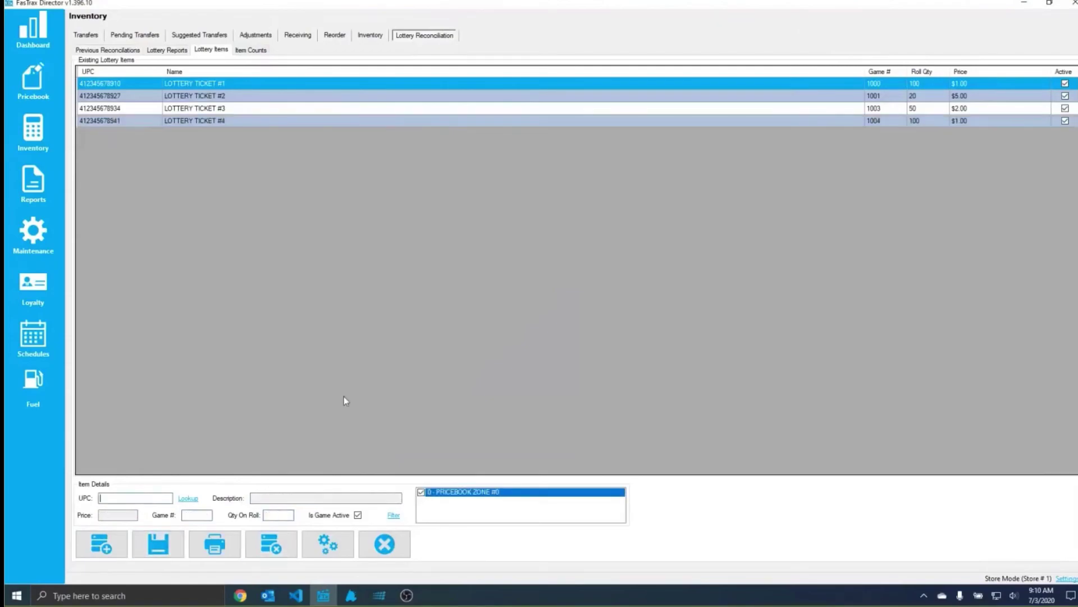
click(225, 121)
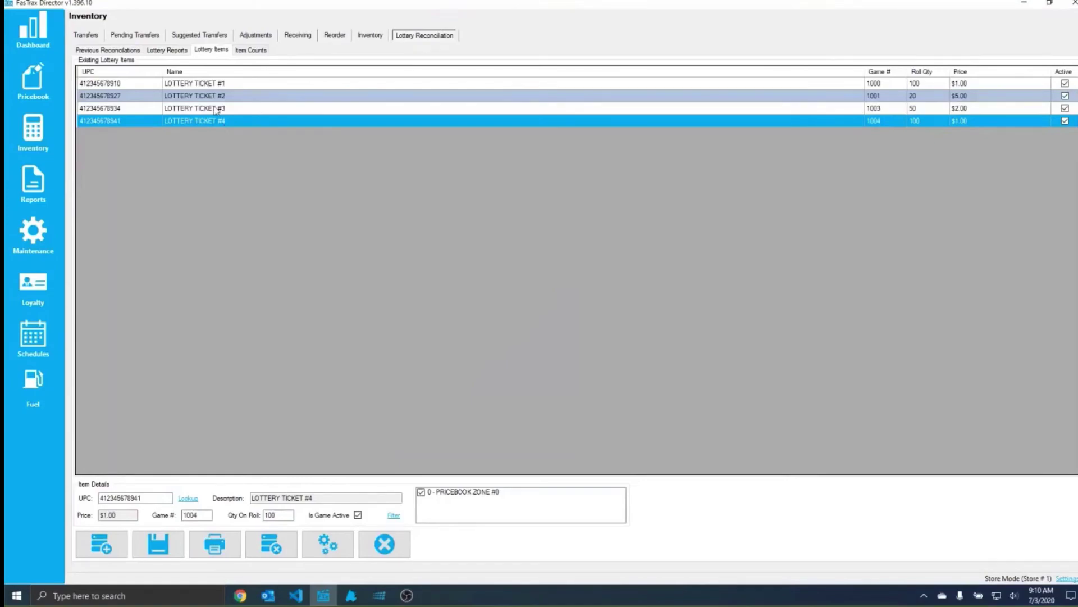
Step: Review the negative POS flags and the lottery and lotto departments in Maintenance
click(33, 231)
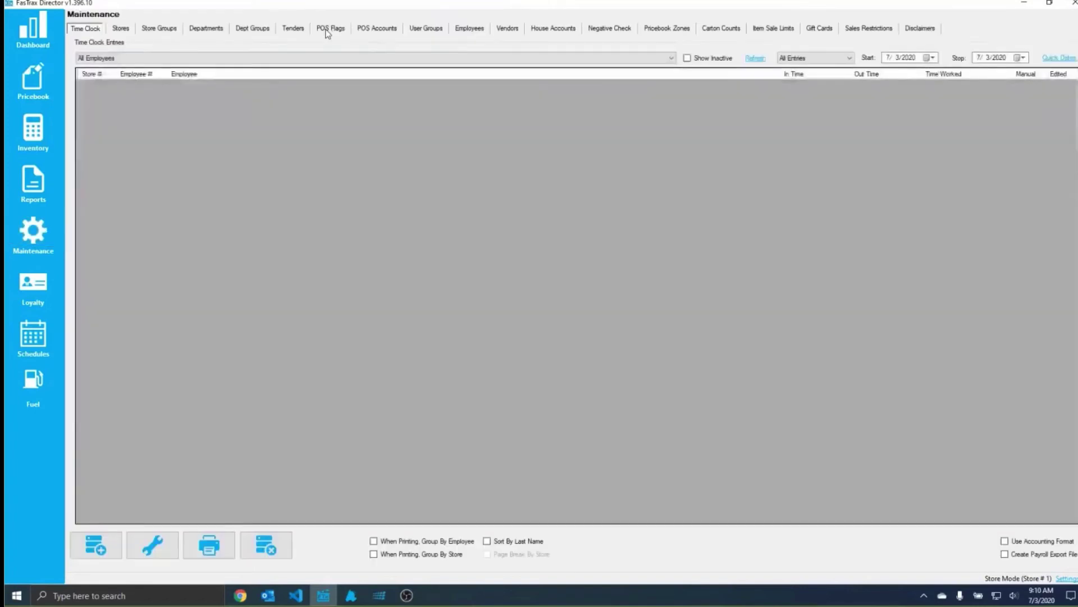
click(329, 28)
click(103, 78)
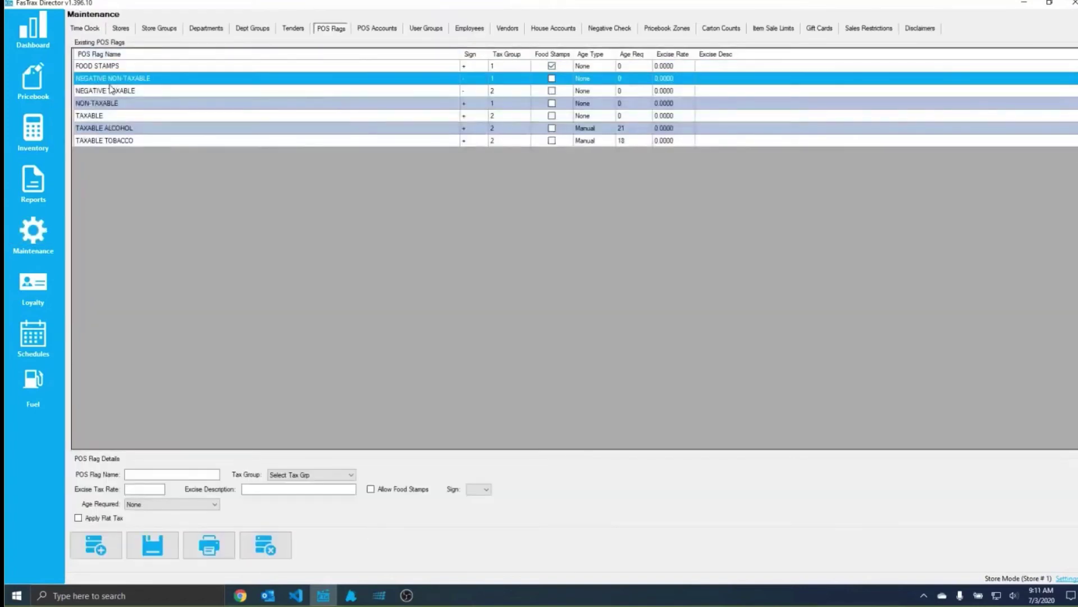
click(111, 90)
click(197, 33)
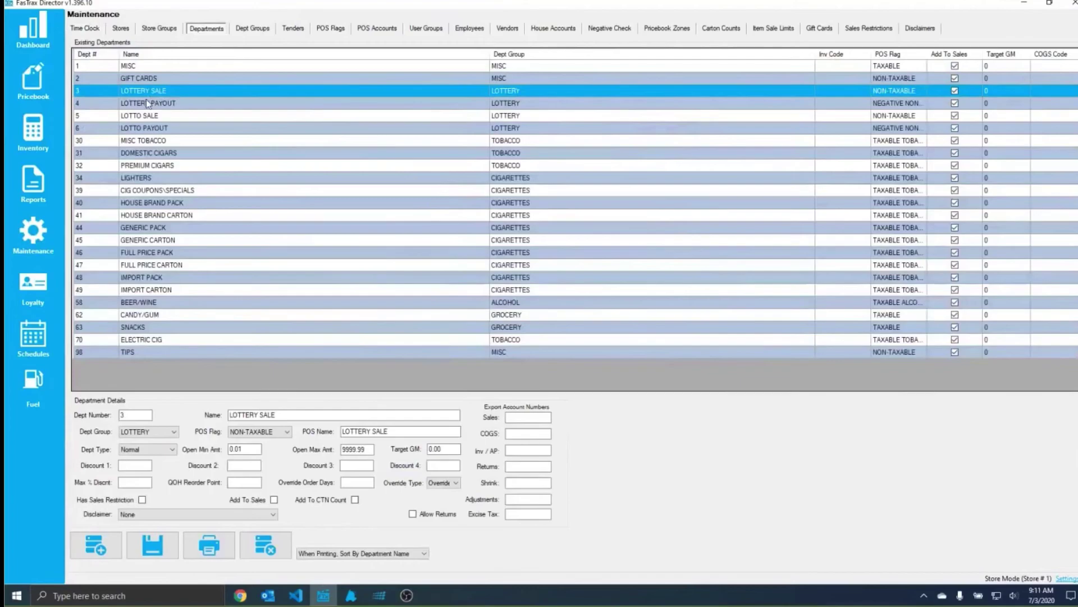
click(151, 115)
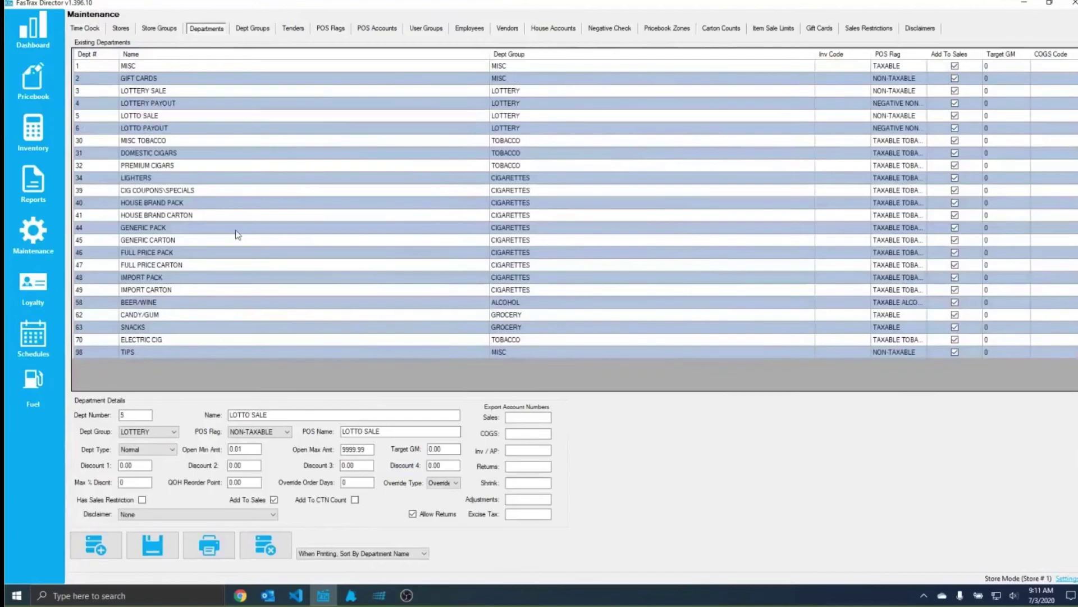
key(Down)
Step: Revisit the Pricebook item details and the existing lottery reconciliation items
click(31, 82)
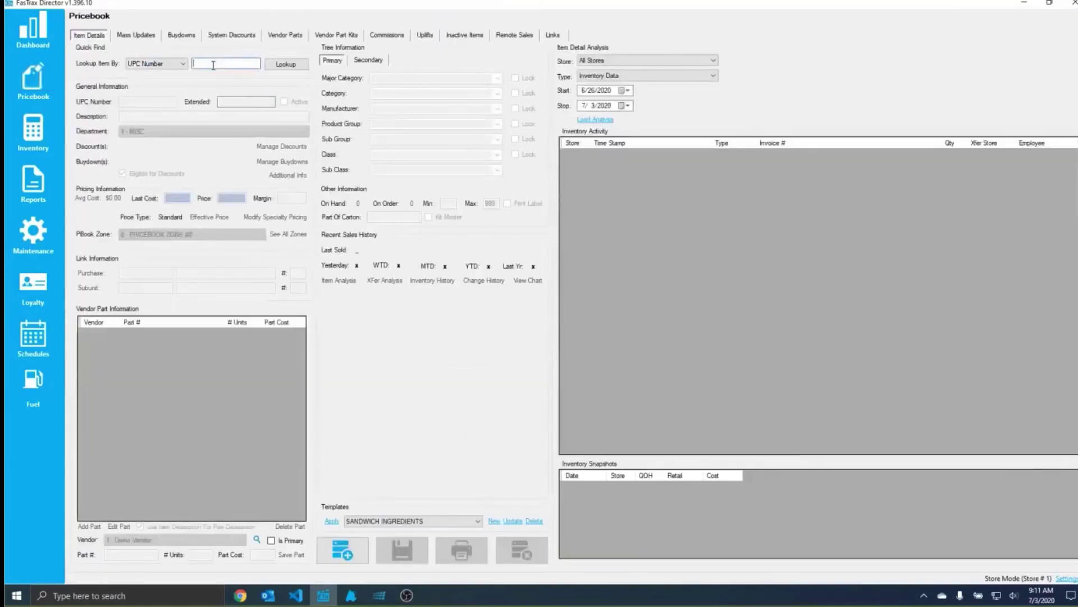
click(32, 132)
click(364, 37)
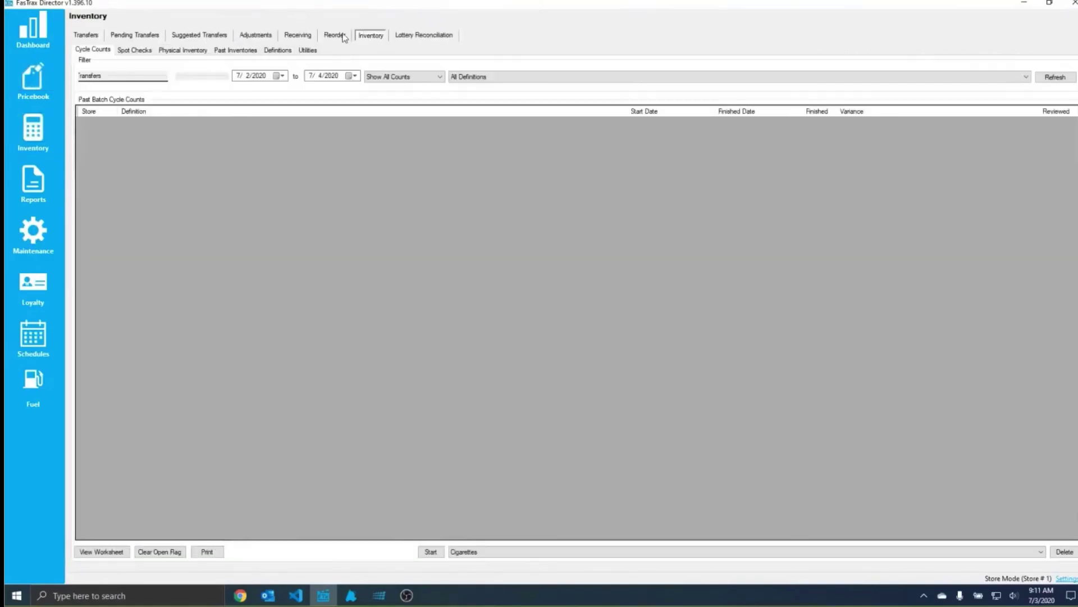
click(407, 37)
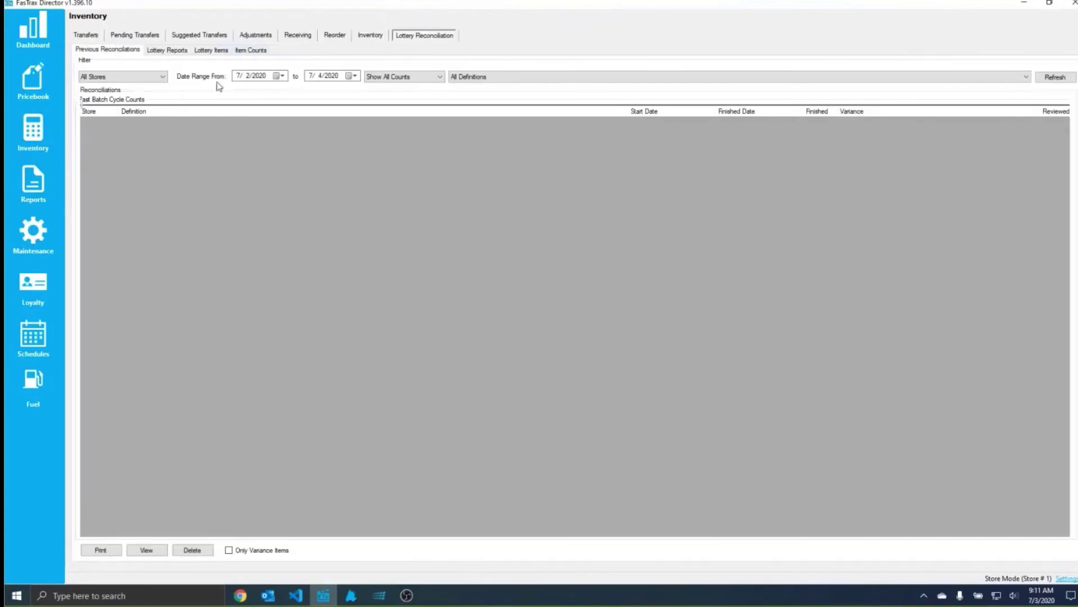
click(210, 52)
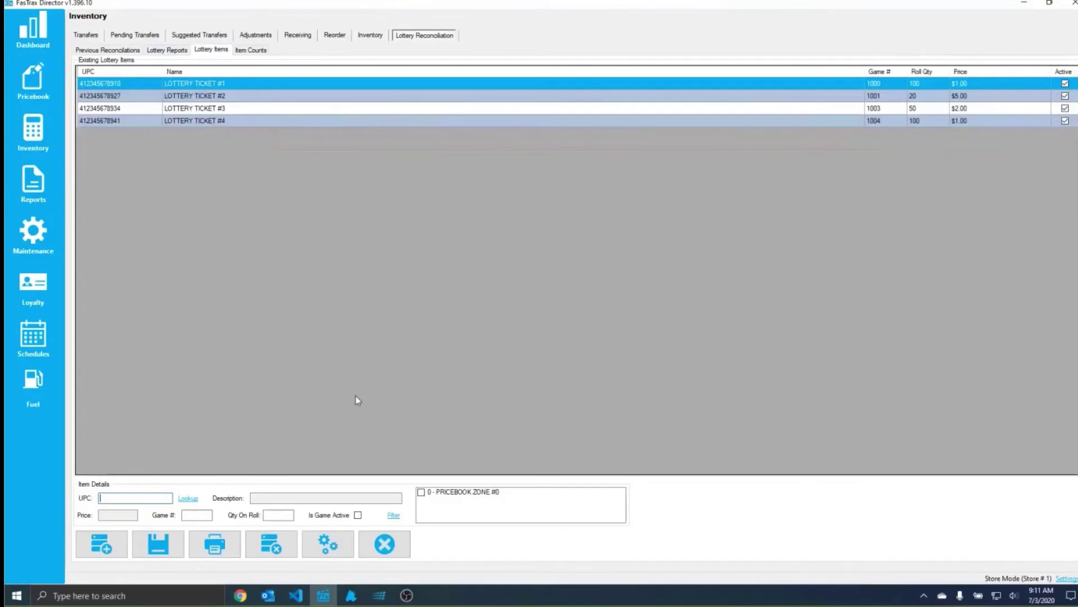
Step: Switch to the FasTrax point of sale and open its reconciliation settings
click(352, 596)
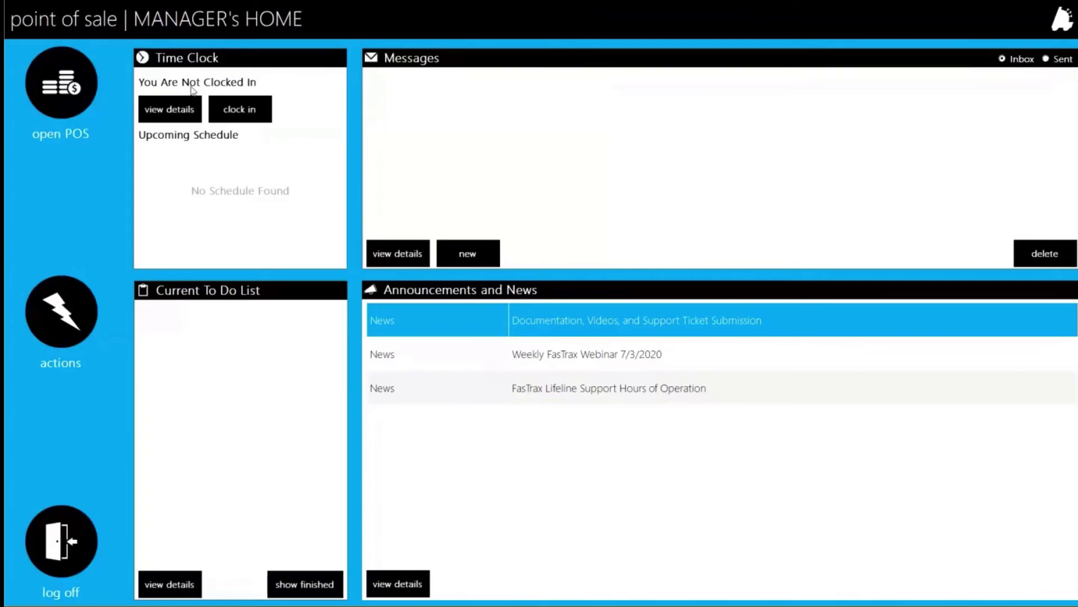
click(65, 305)
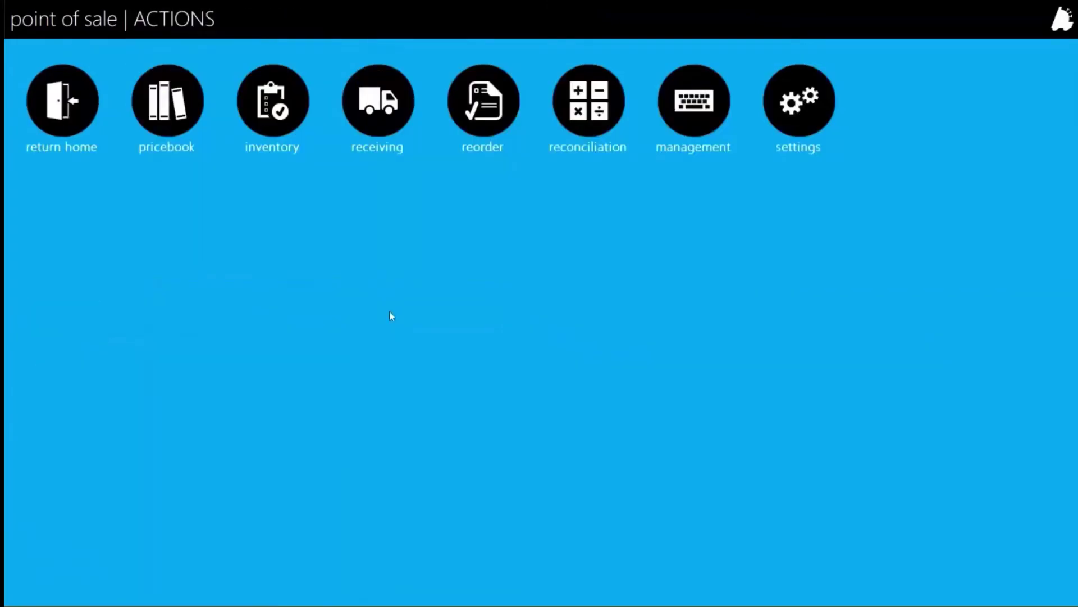
click(814, 117)
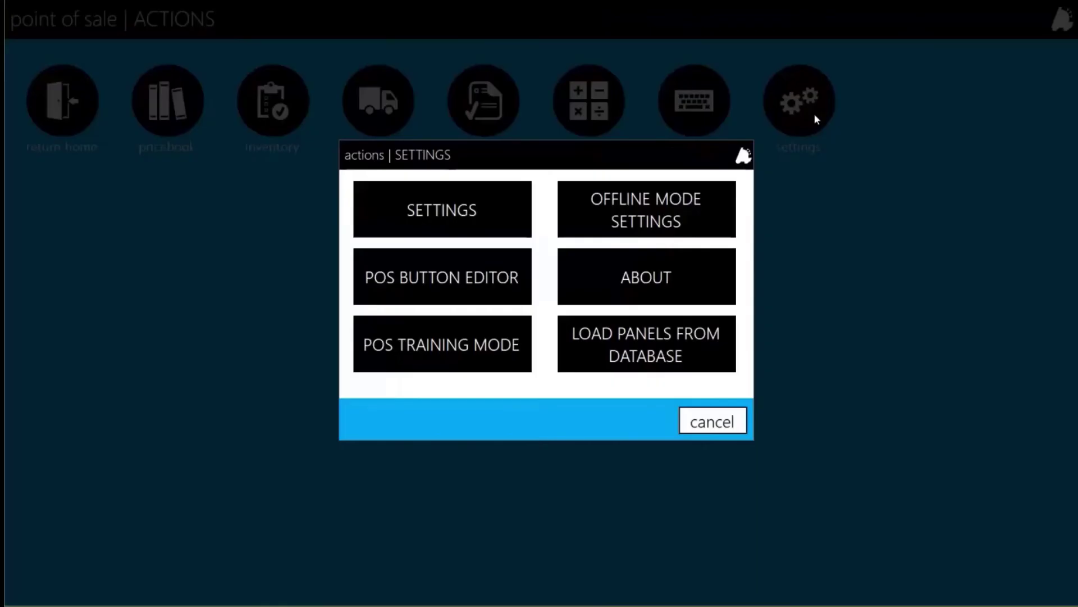
click(477, 218)
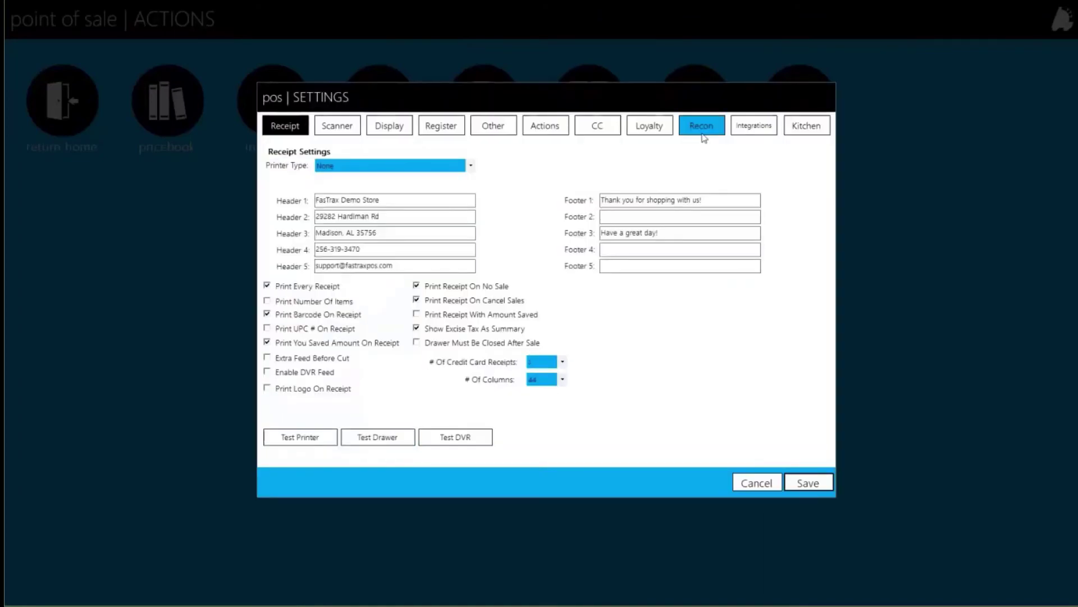
click(704, 137)
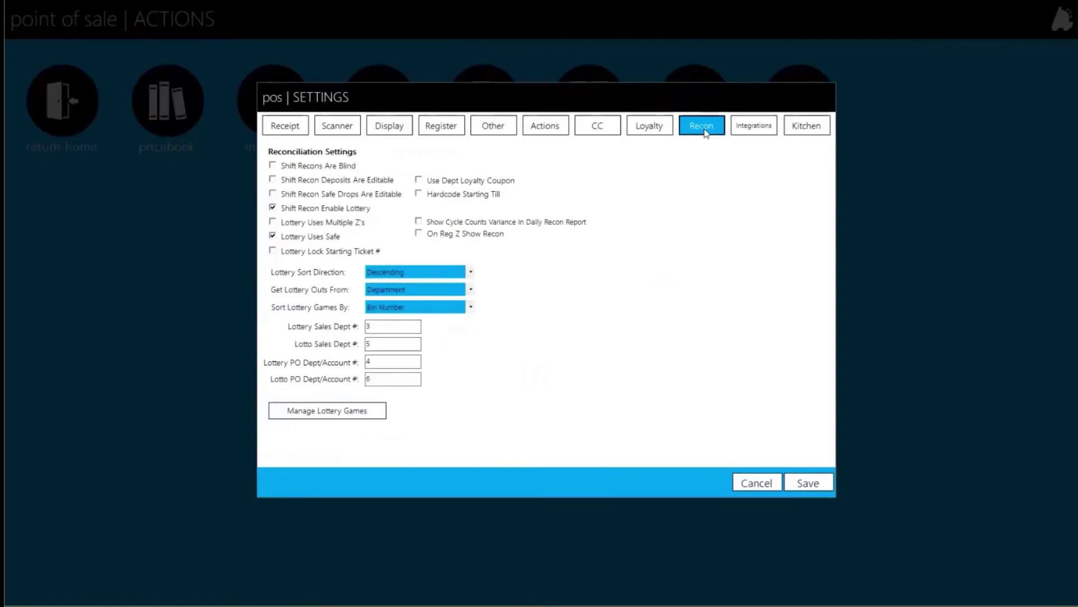
Step: Open the lottery games manager and review the bin assignments of LOTTERY TICKET #1, #2 and #3
click(344, 416)
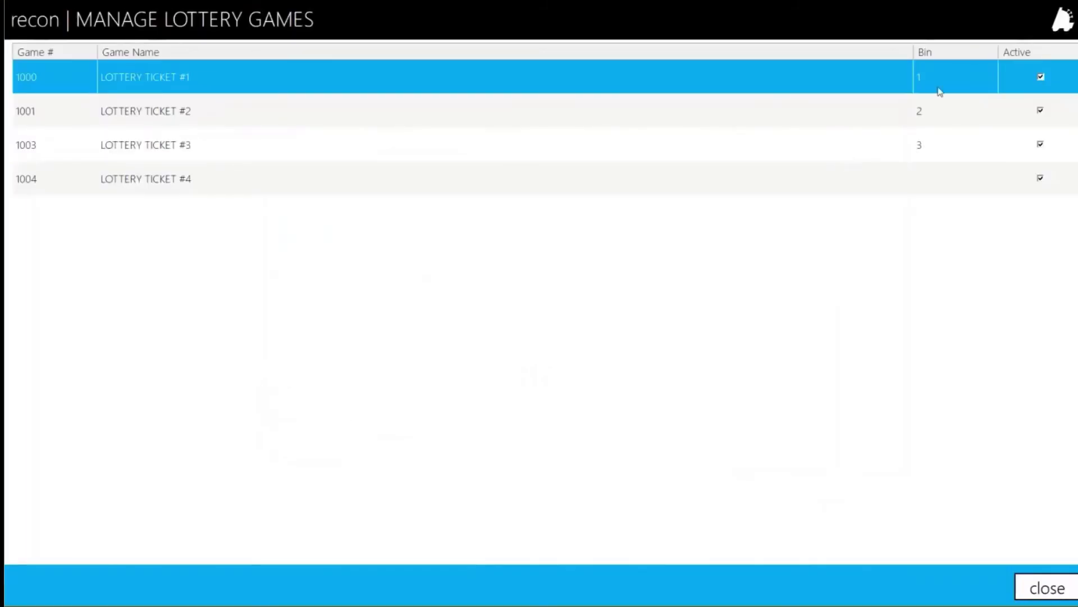
click(936, 80)
click(936, 105)
click(936, 150)
click(939, 110)
click(936, 79)
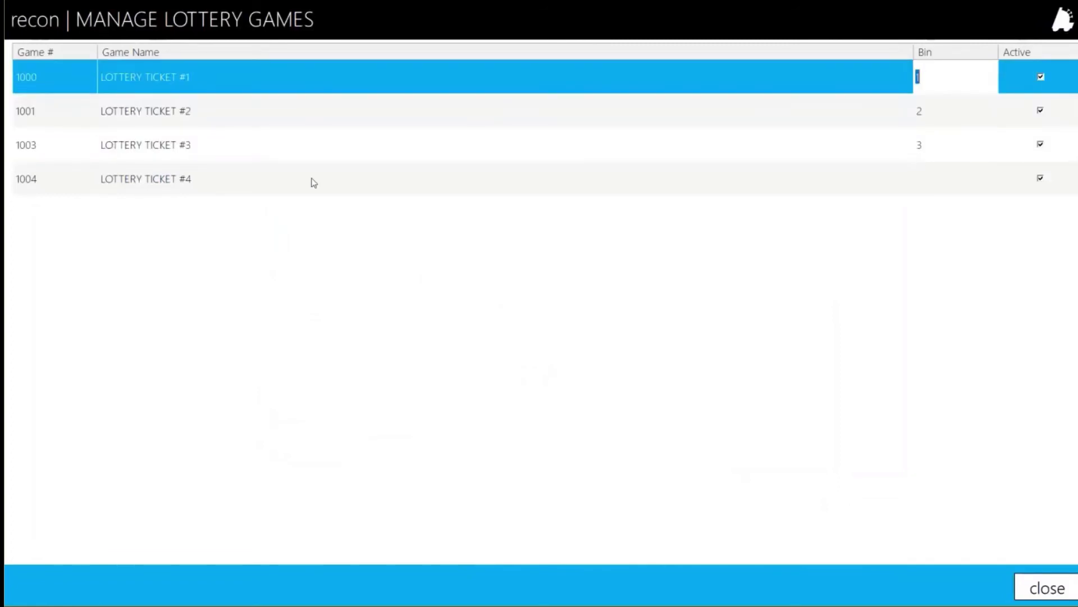
Step: Assign bin 4 to LOTTERY TICKET #4
click(313, 183)
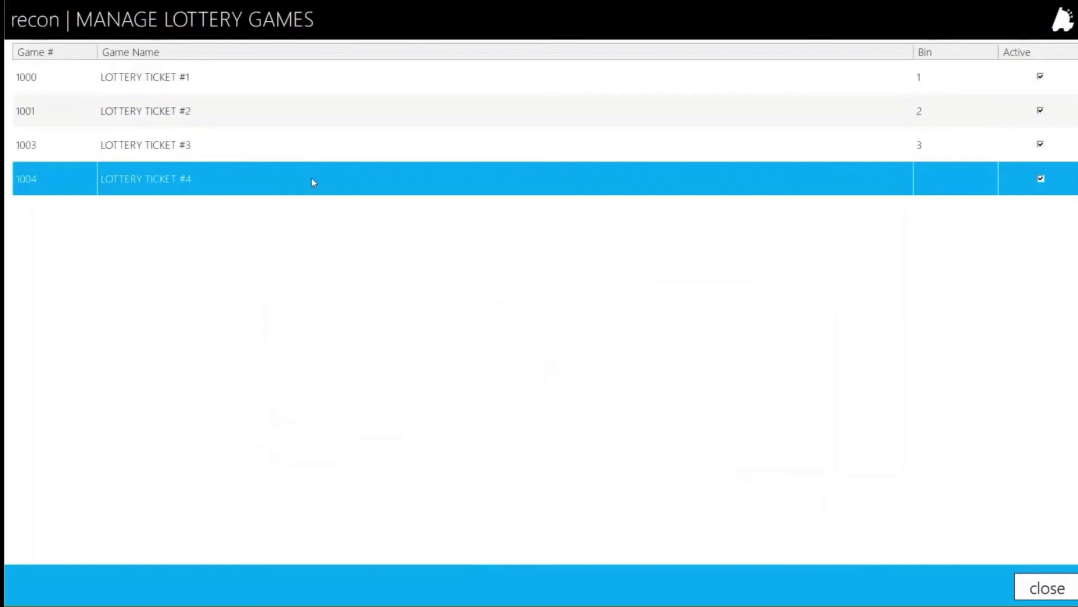
click(942, 173)
text(4)
click(814, 149)
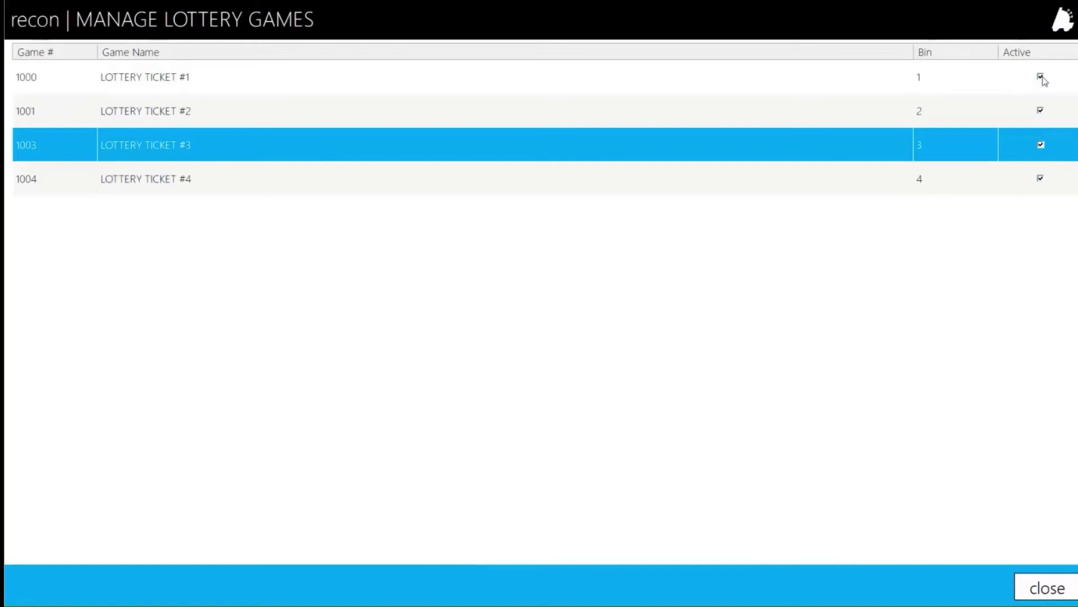
Step: Check the active flag of LOTTERY TICKET #1, close the lottery games manager, and leave the settings without saving
click(844, 90)
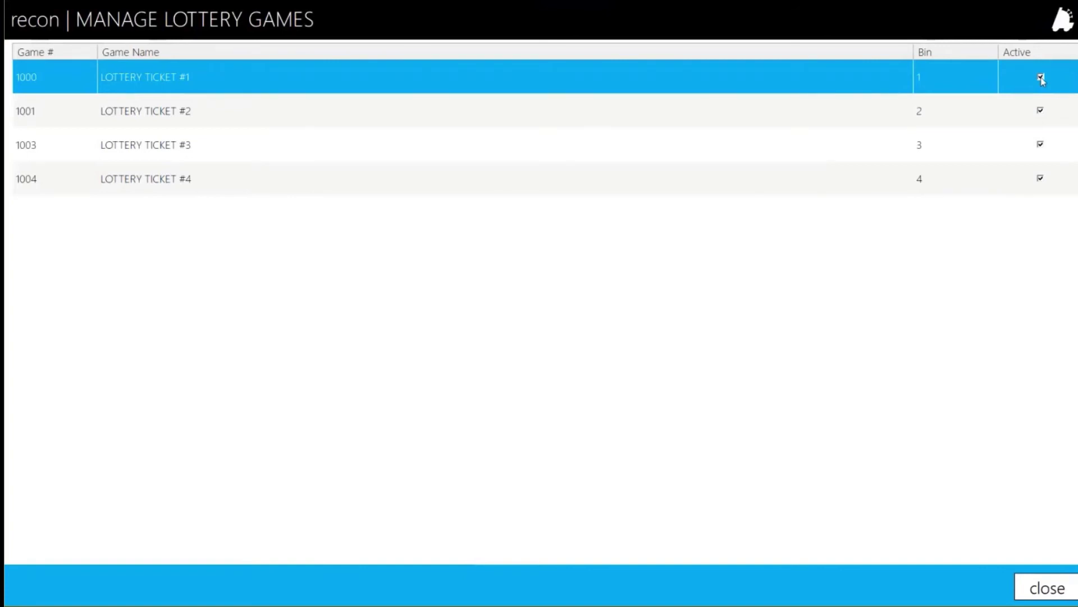
click(1046, 589)
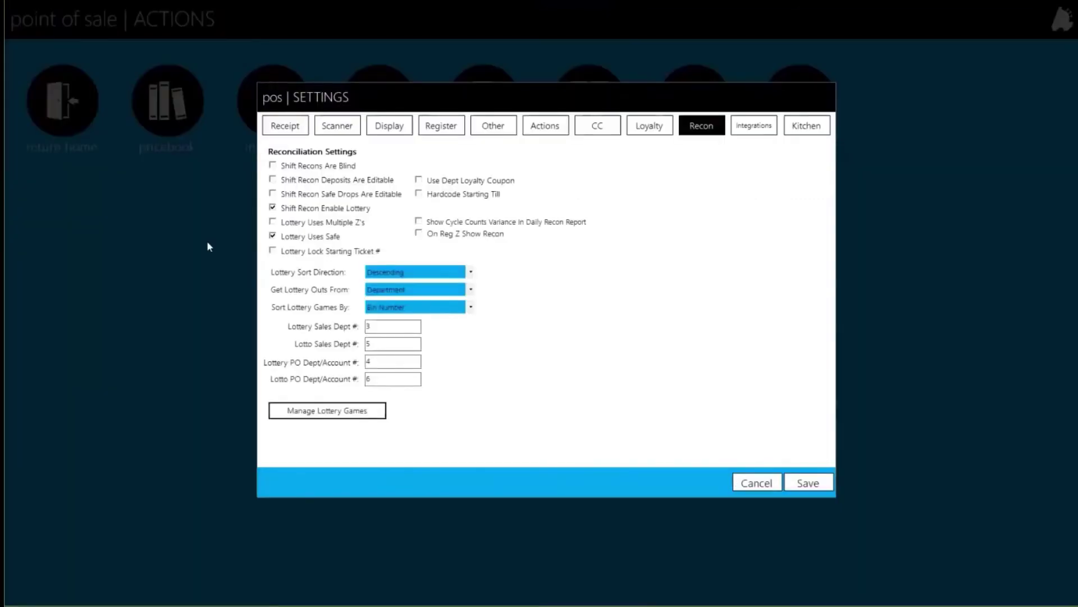
click(756, 484)
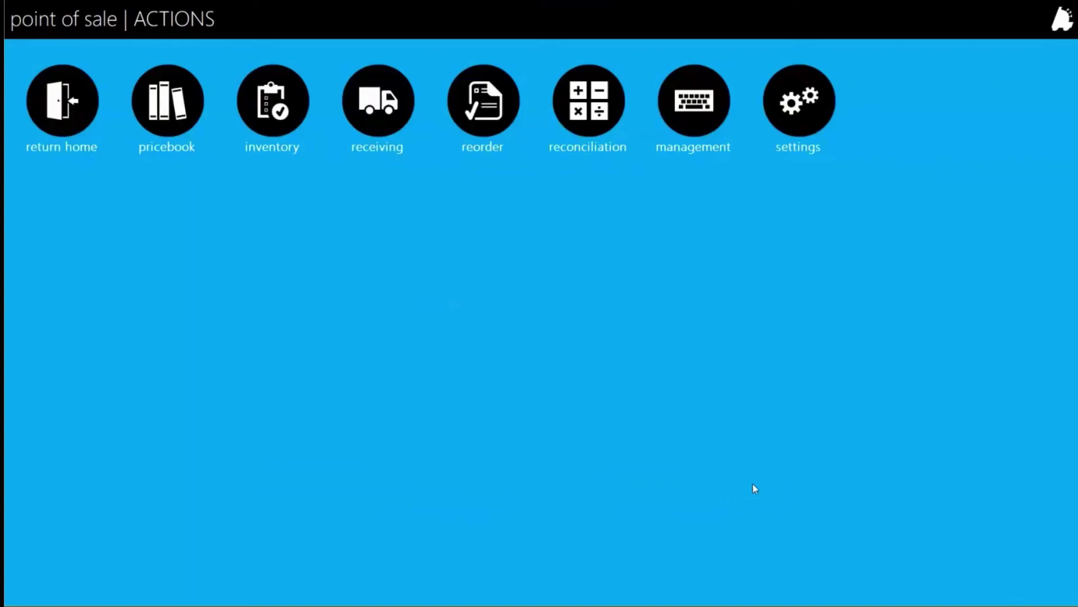
Step: Open the Main Panel in the POS button editor and bring up the Lotto Sale button's details
click(797, 115)
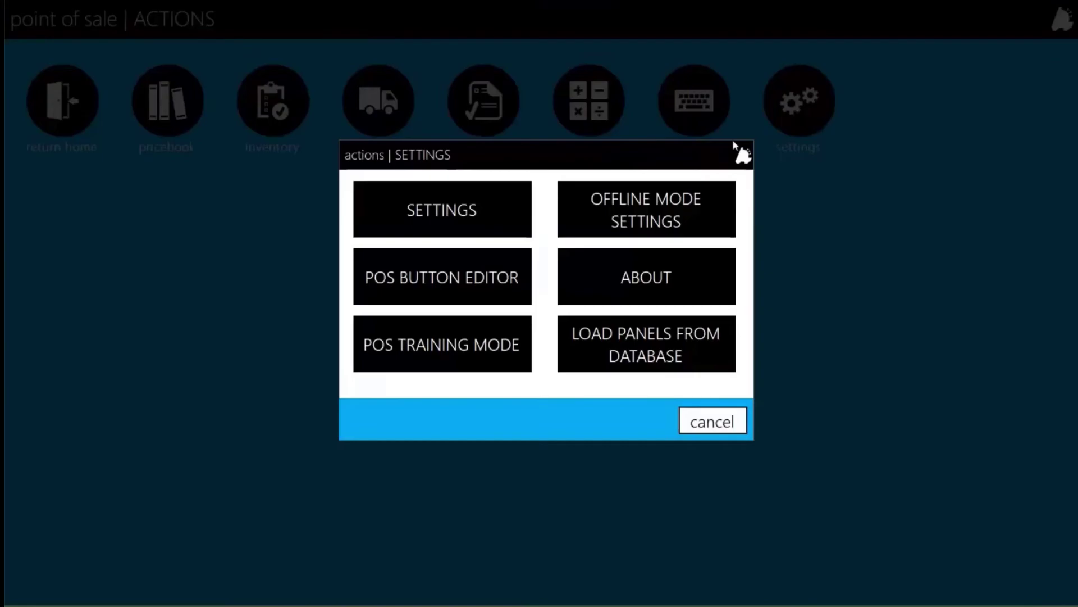
click(490, 265)
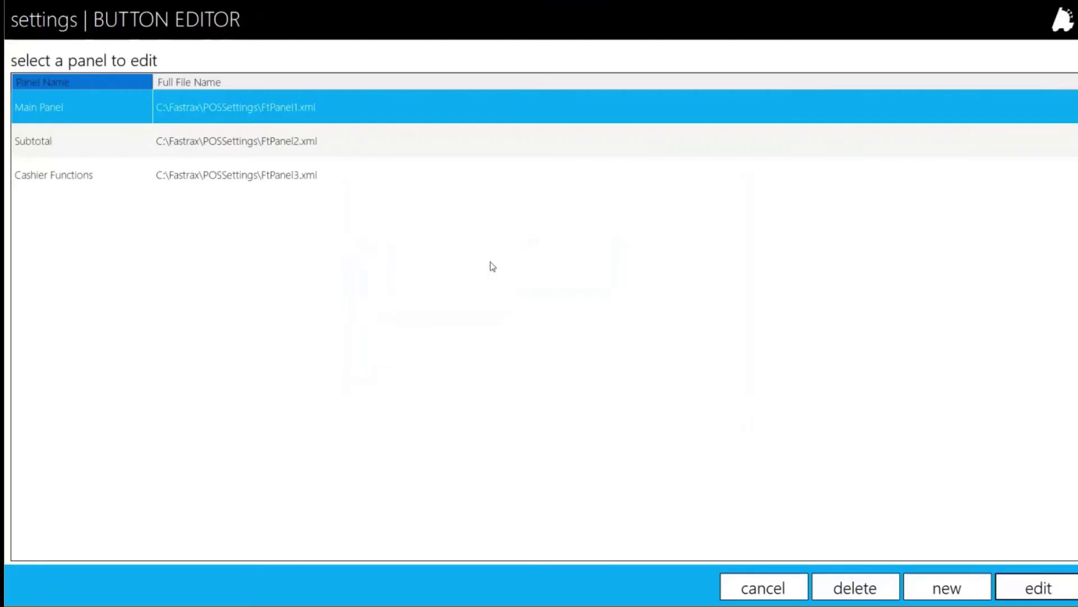
double_click(234, 105)
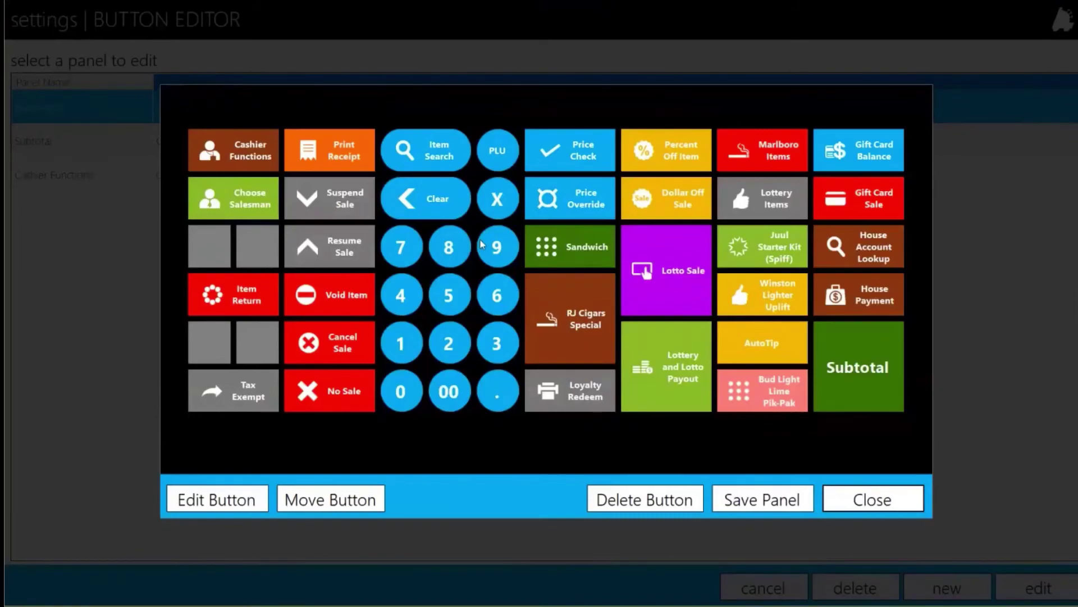
click(653, 281)
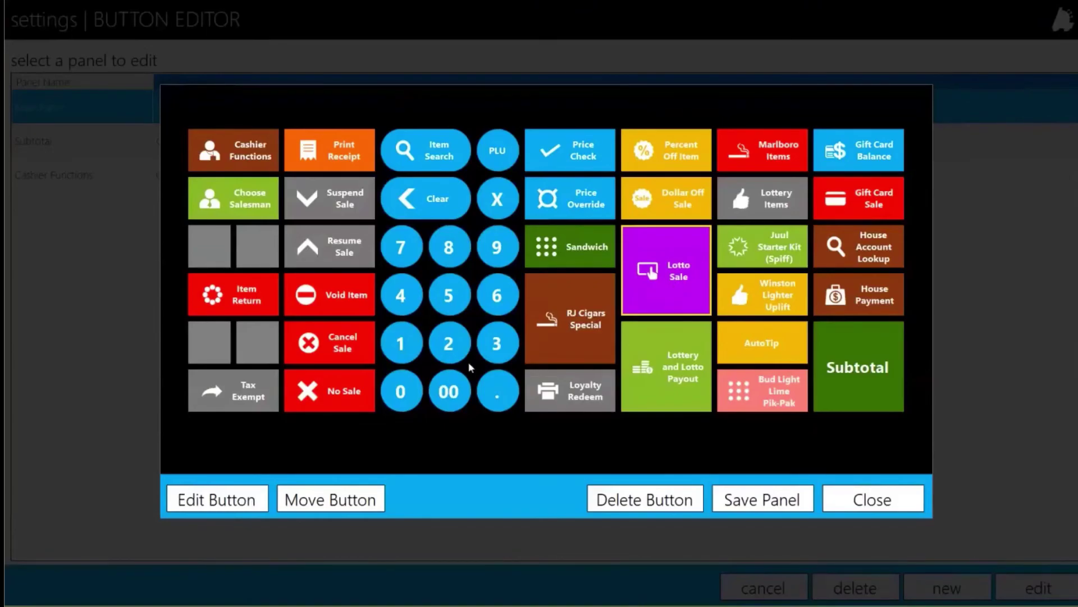
click(185, 498)
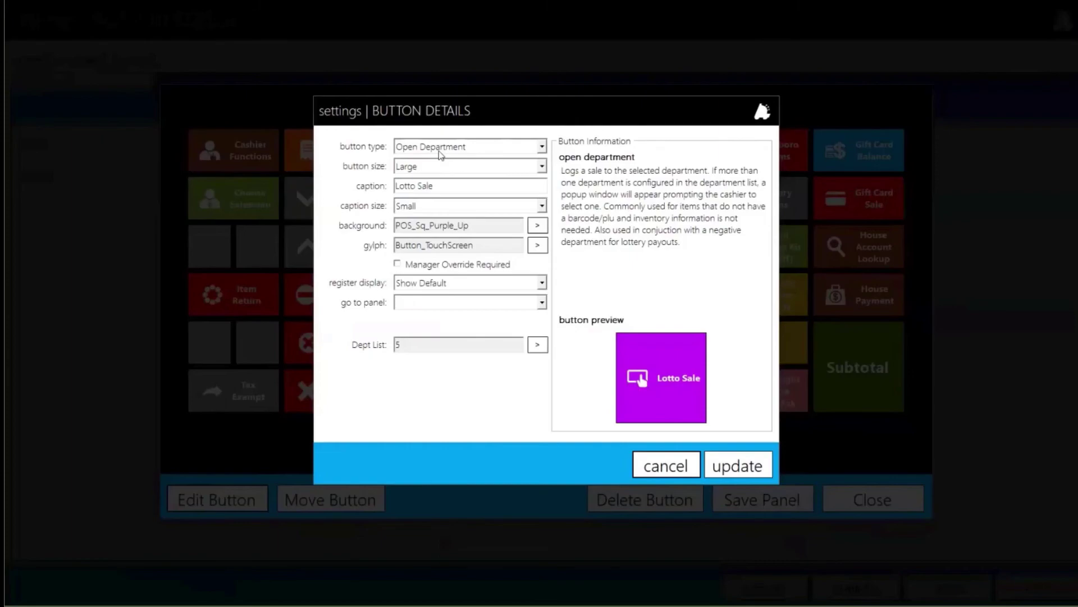
Step: Review the Lotto Sale button's type, caption and department selection, and update the button with 5 - LOTTO SALE selected
click(437, 151)
click(437, 151)
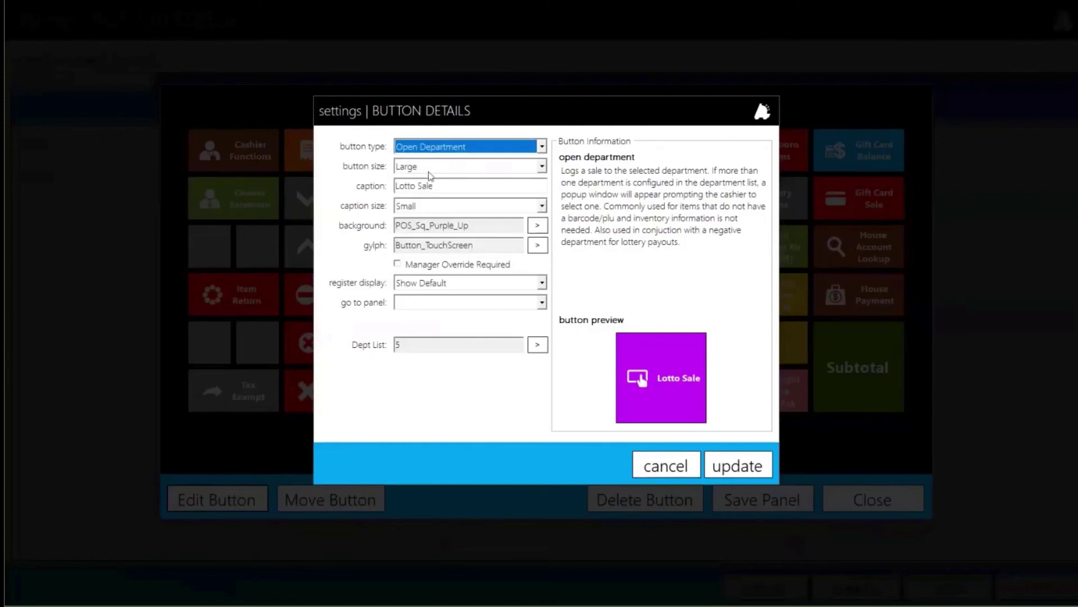
click(443, 184)
double_click(447, 185)
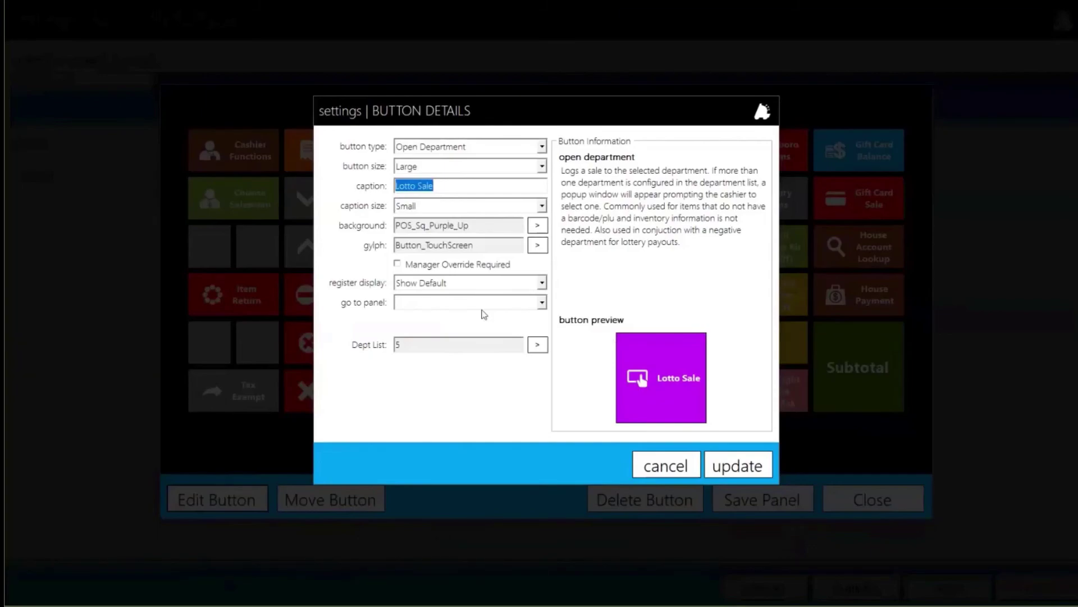
click(398, 344)
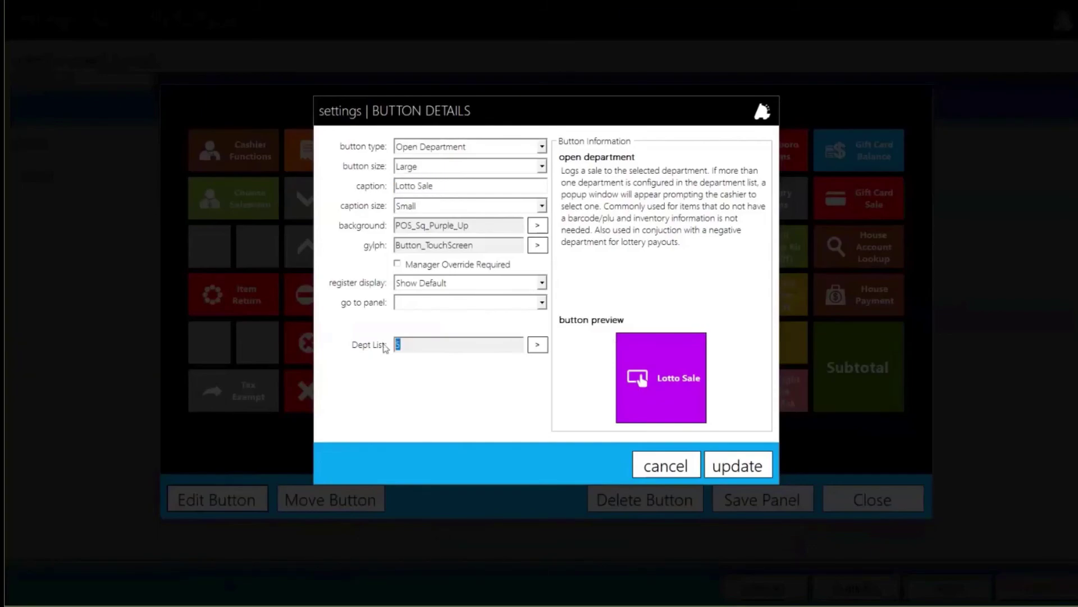
click(537, 345)
scroll(629, 275, down, 5)
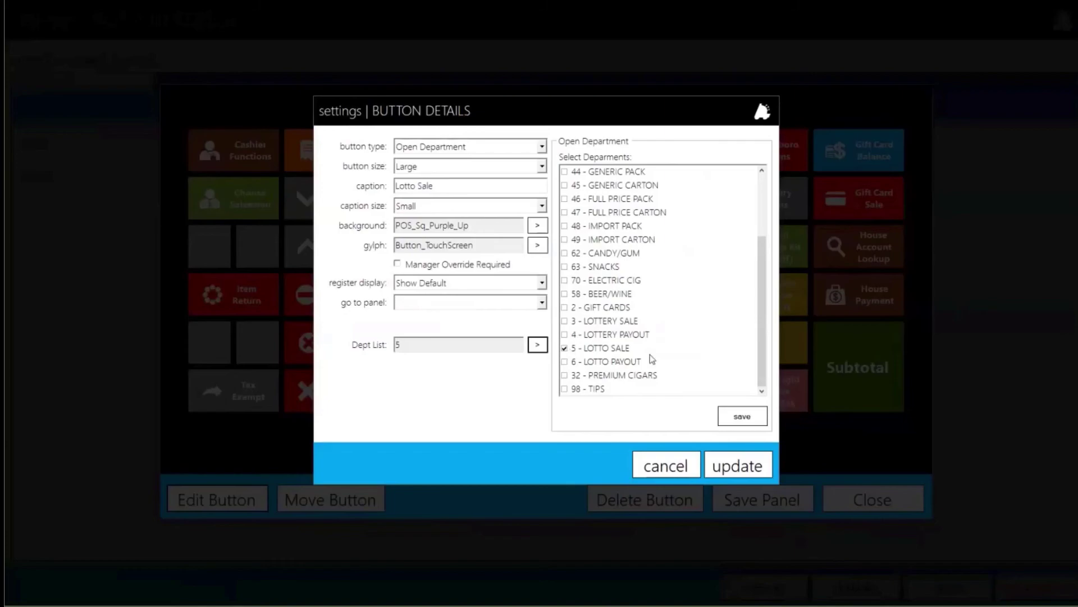
click(742, 416)
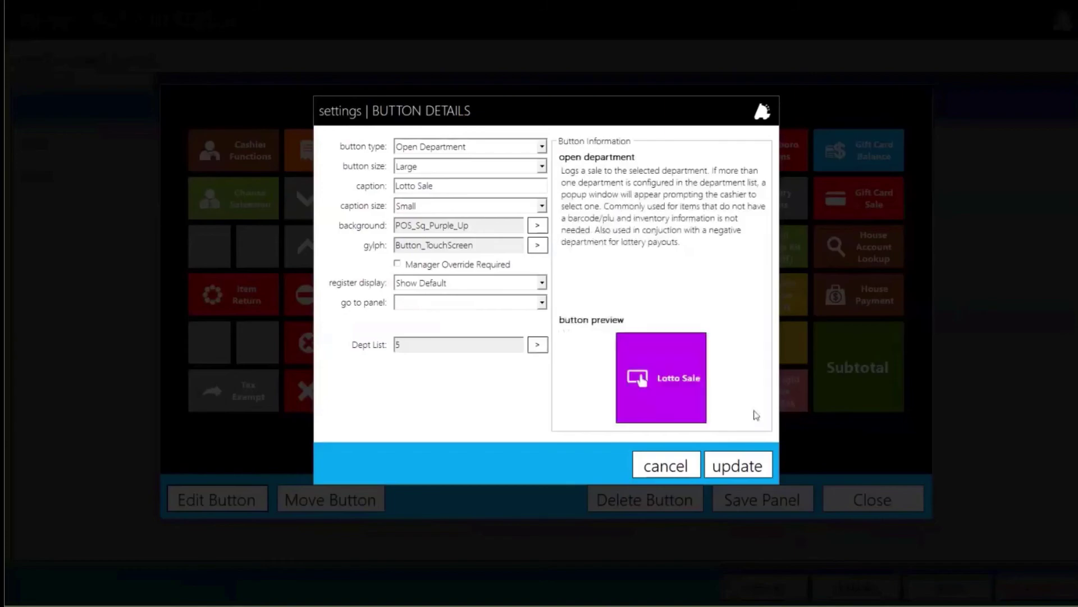
click(755, 470)
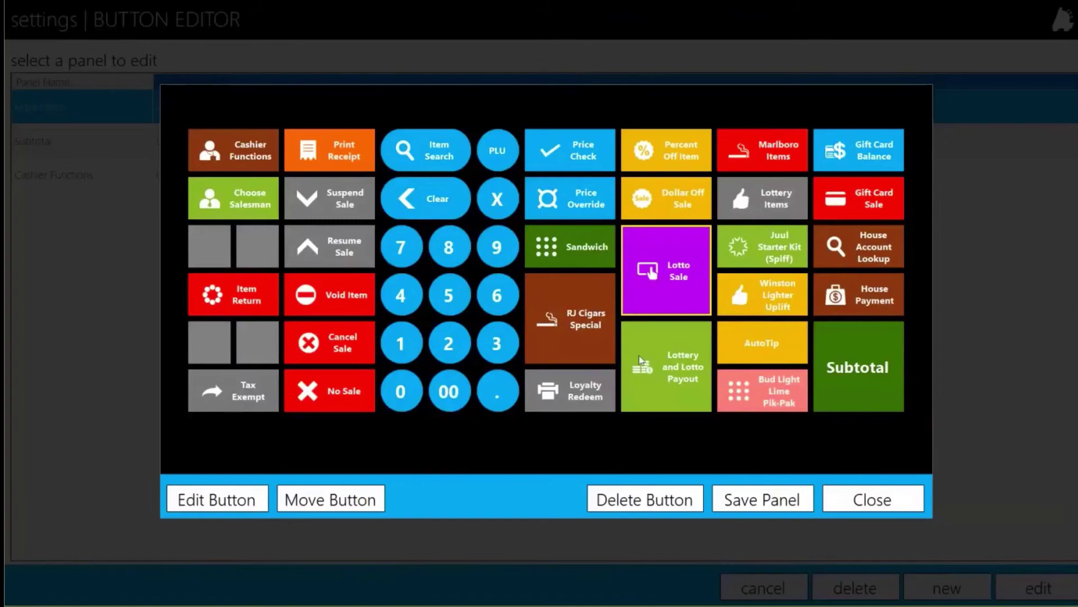
Step: Review the Lottery and Lotto Payout button's caption and departments, and update it with 4 - LOTTERY PAYOUT and 6 - LOTTO PAYOUT selected
click(697, 328)
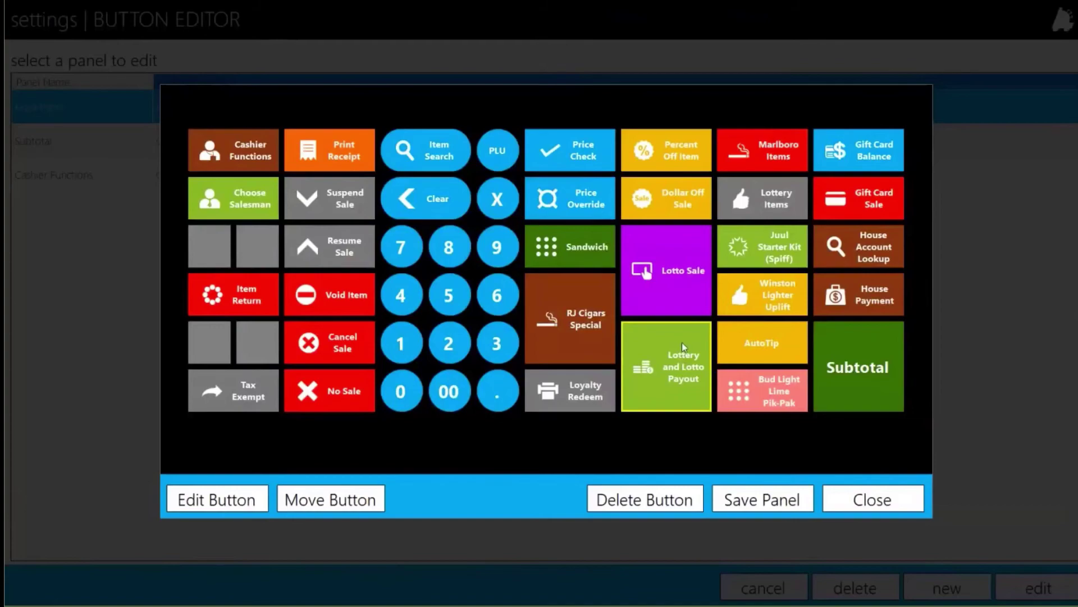
click(667, 275)
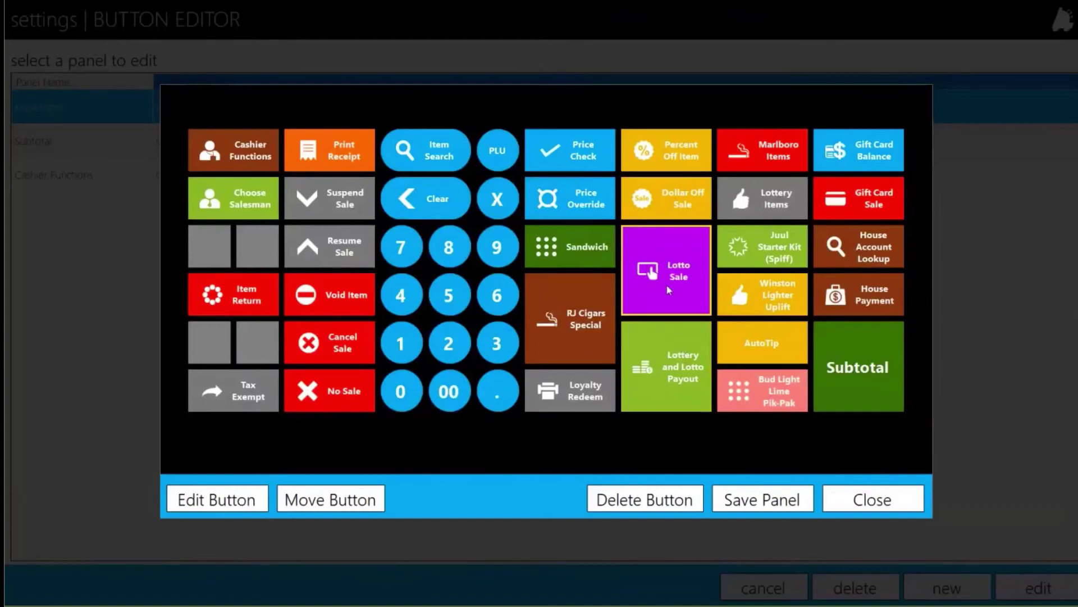
click(678, 354)
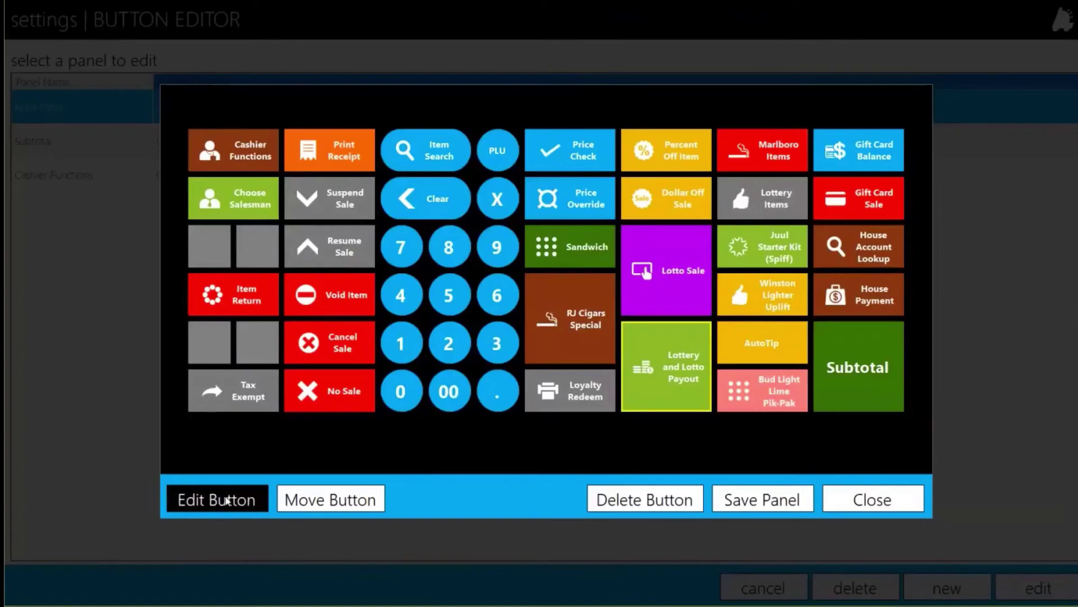
click(228, 501)
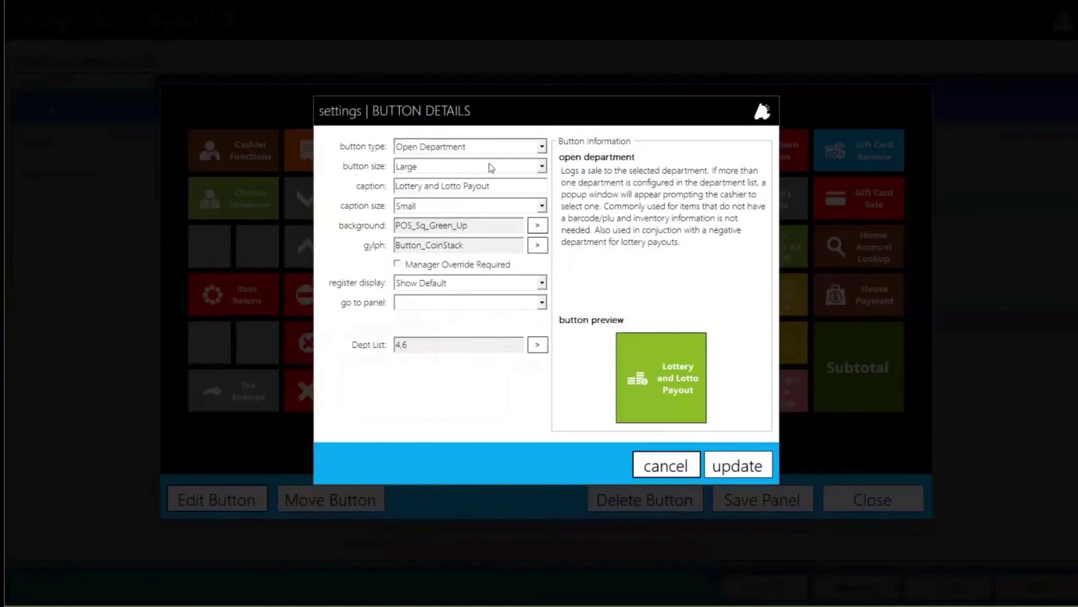
drag(503, 189, 345, 188)
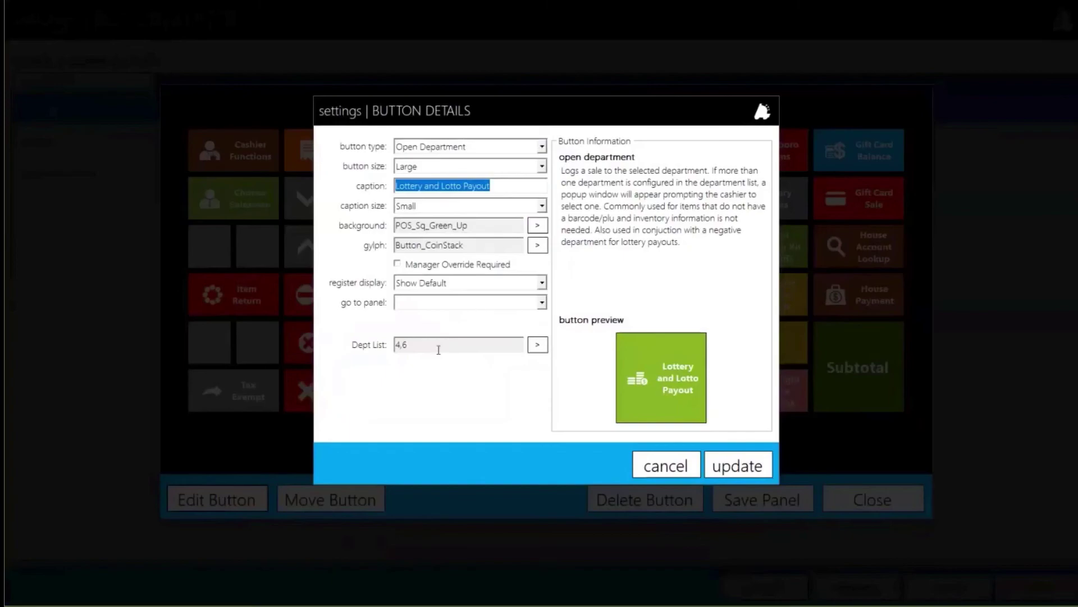
drag(438, 344, 374, 354)
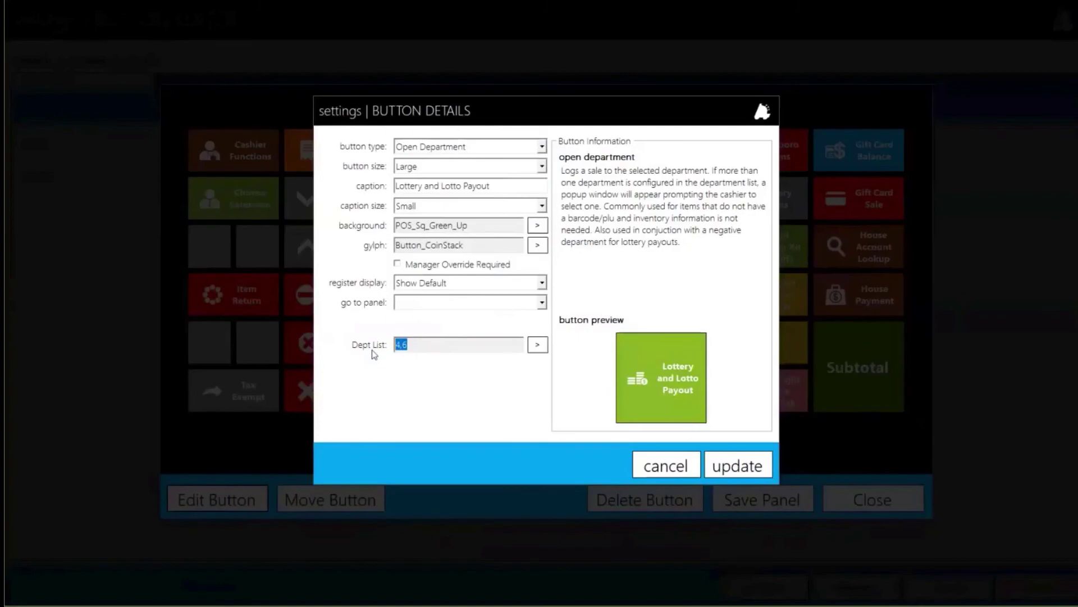
click(538, 345)
scroll(662, 350, down, 3)
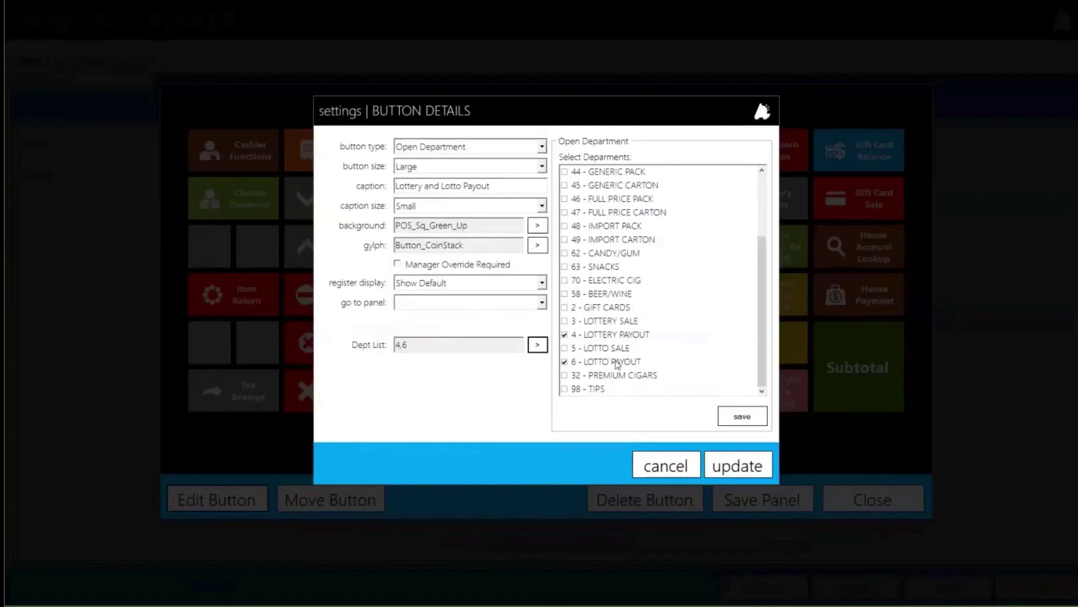
click(742, 417)
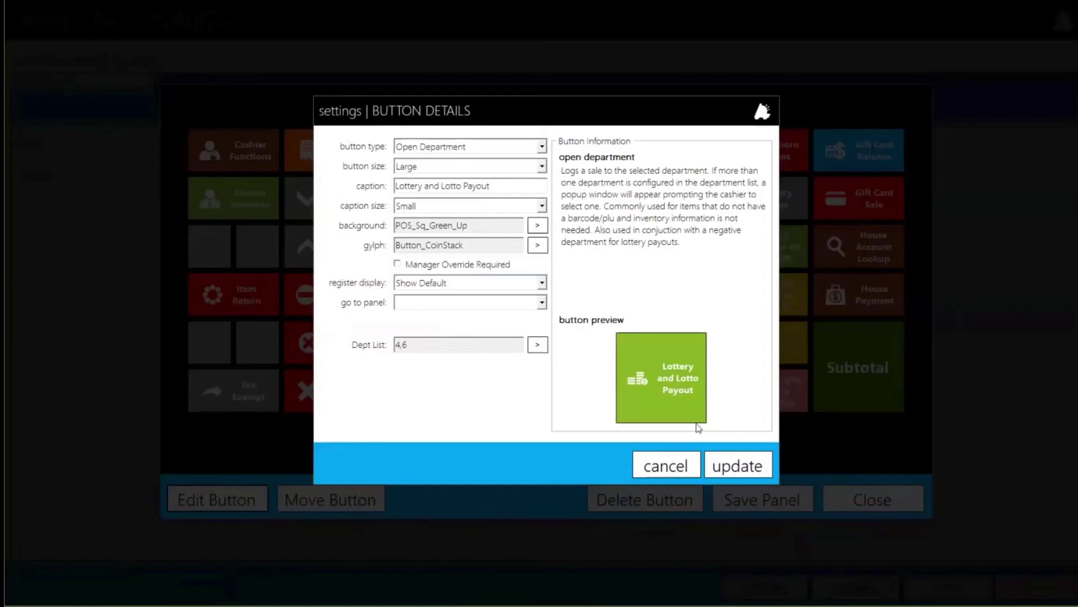
click(750, 468)
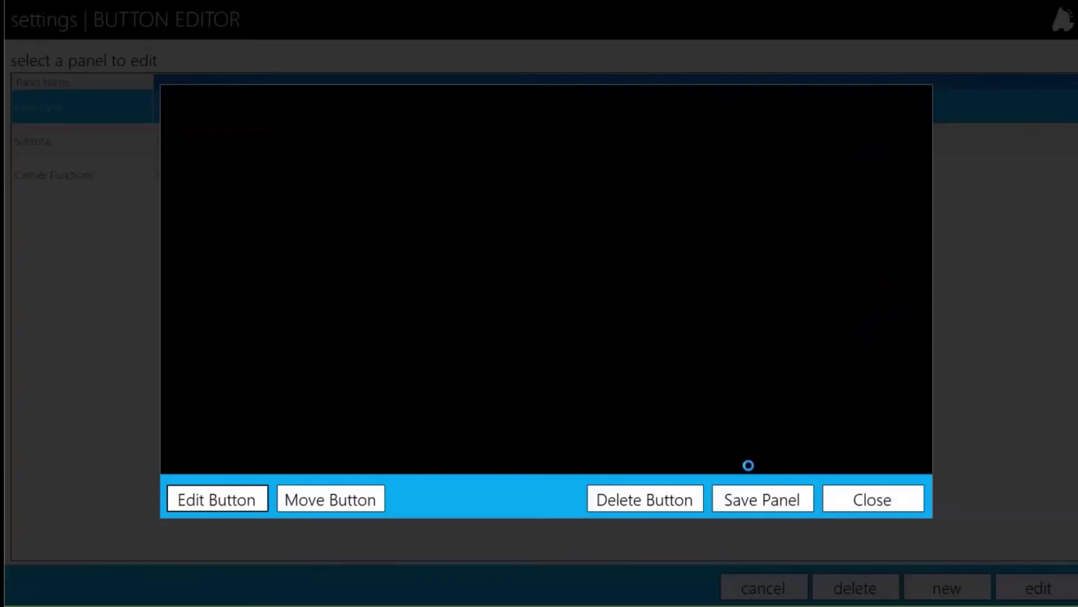
Step: Save the main panel and return from the button editor to the register's sales screen
click(760, 505)
click(761, 588)
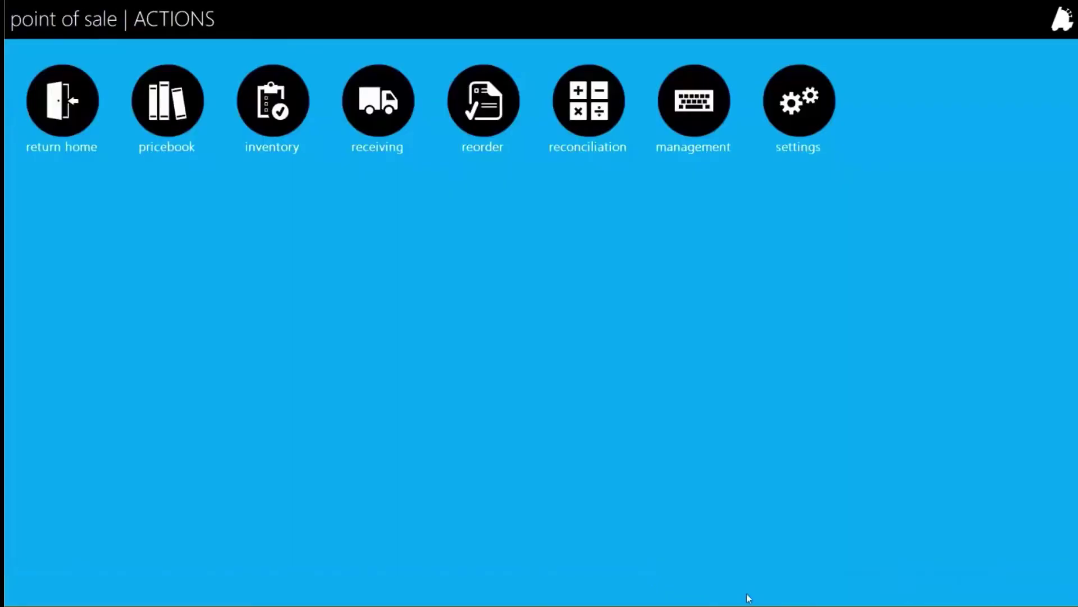
click(82, 130)
click(69, 92)
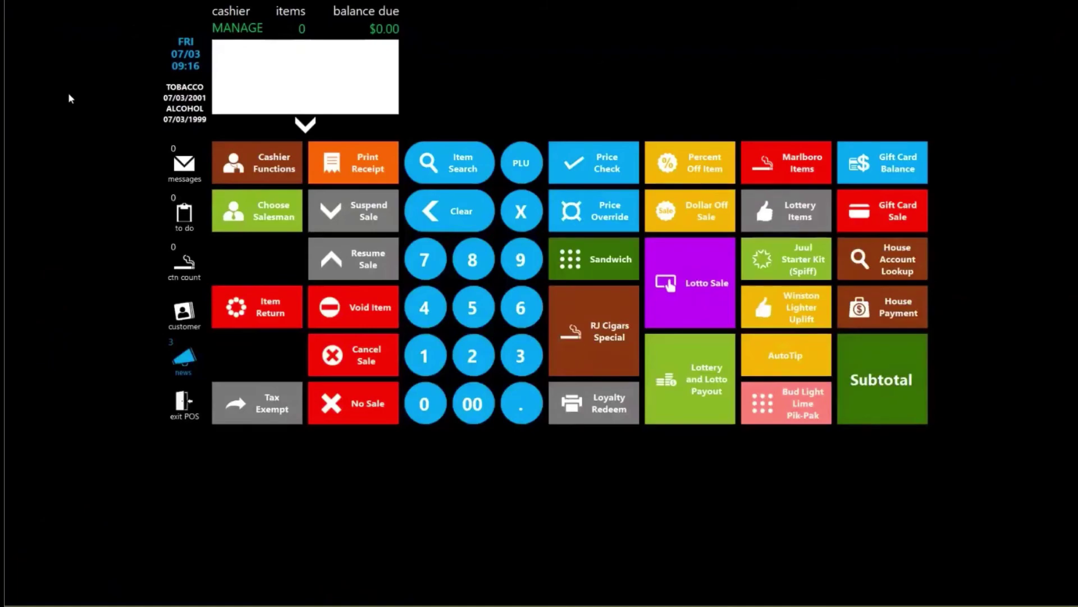
Step: Ring up a $5.00 lotto sale and tender it in cash
click(463, 313)
click(472, 403)
click(689, 288)
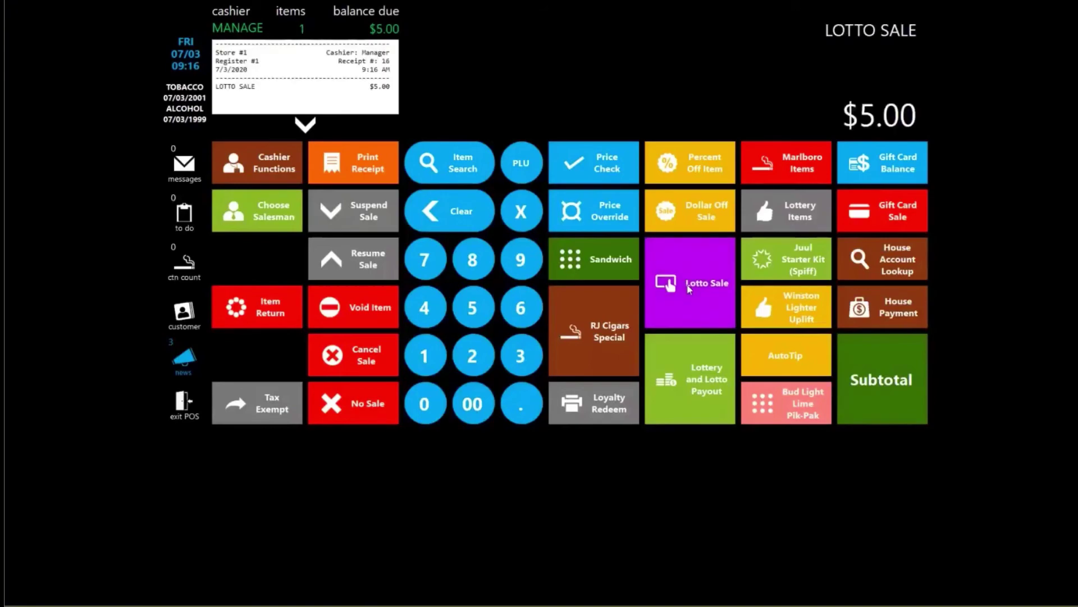
click(871, 376)
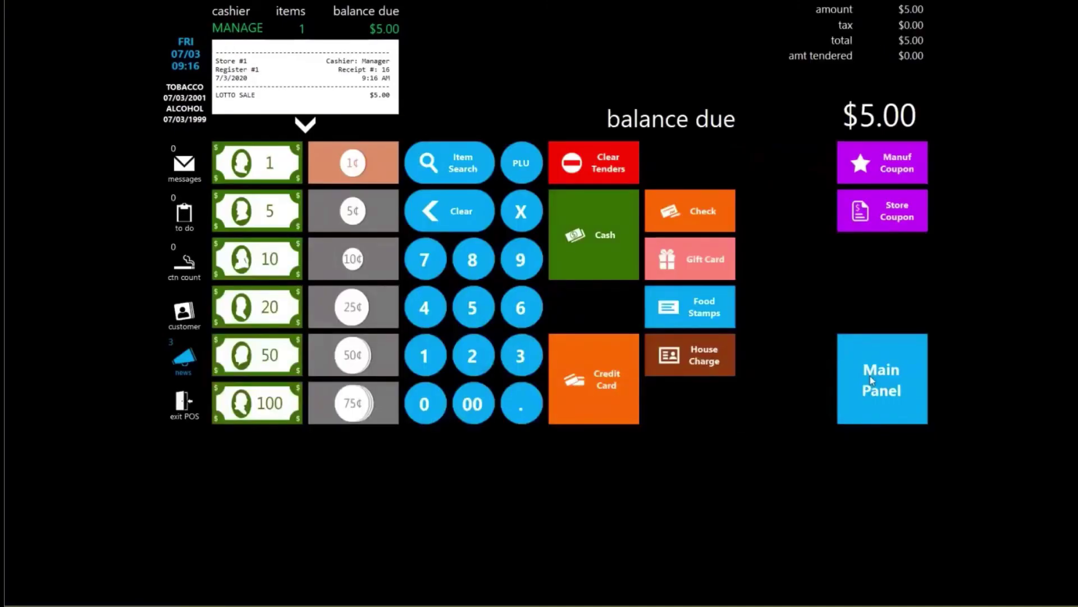
click(597, 238)
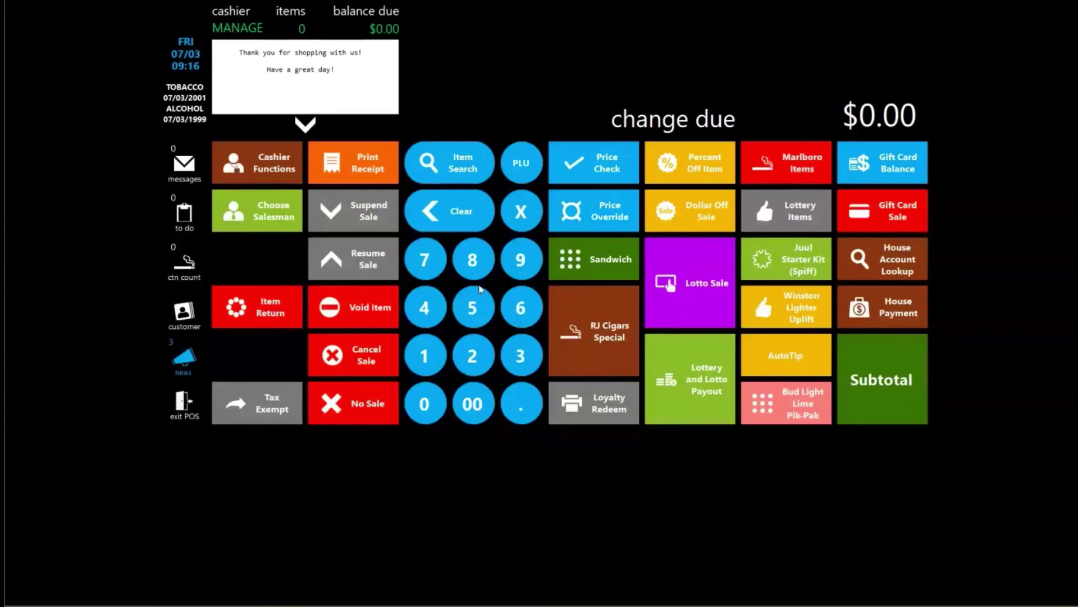
Step: Ring up a $2.00 payout to the LOTTERY PAYOUT department and complete it in cash
click(474, 360)
click(473, 413)
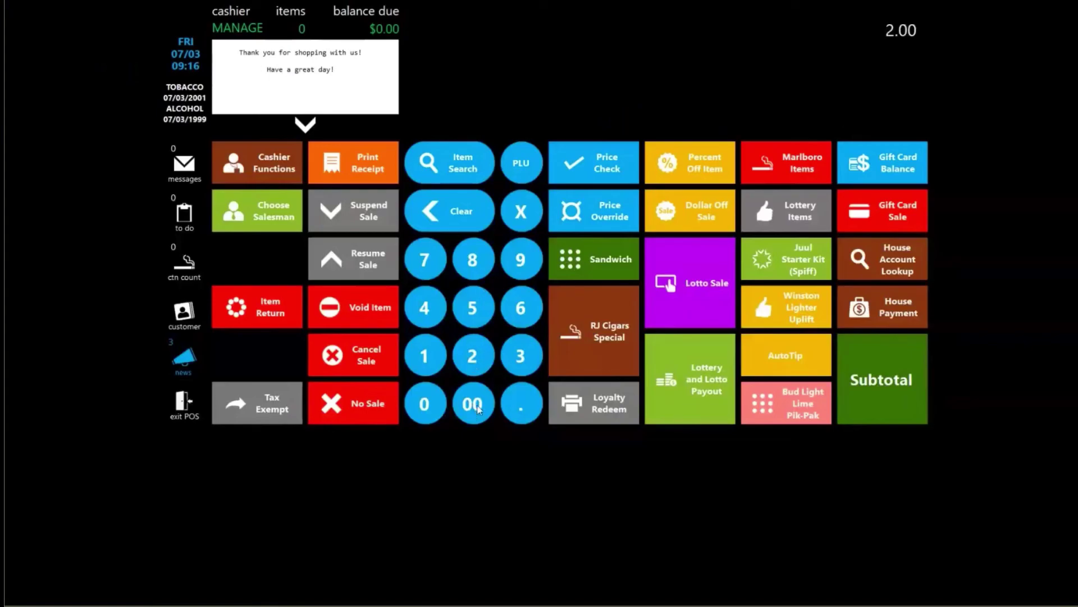
click(689, 390)
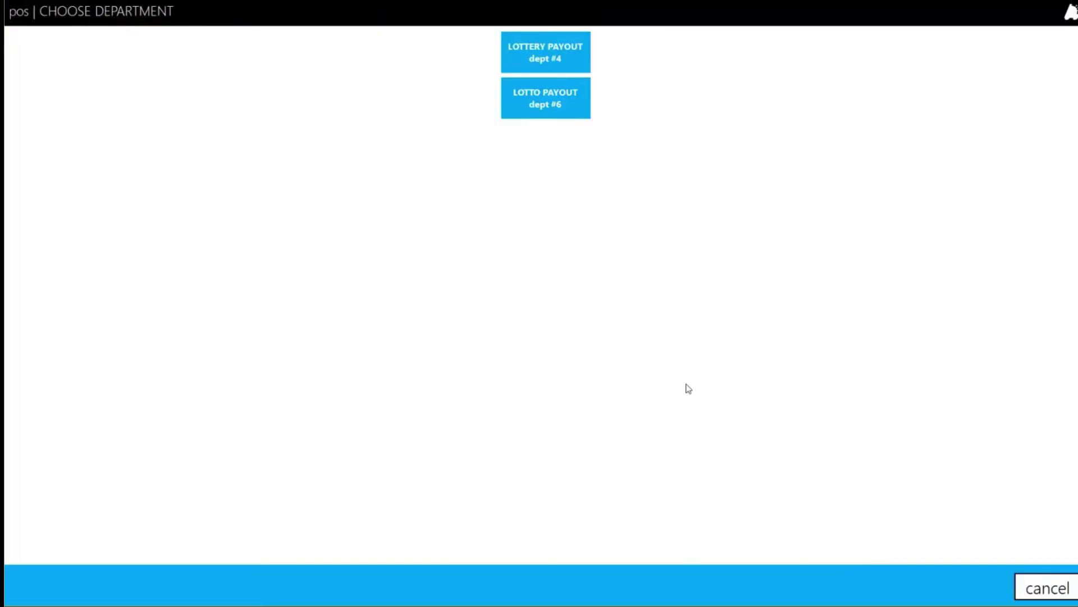
click(570, 52)
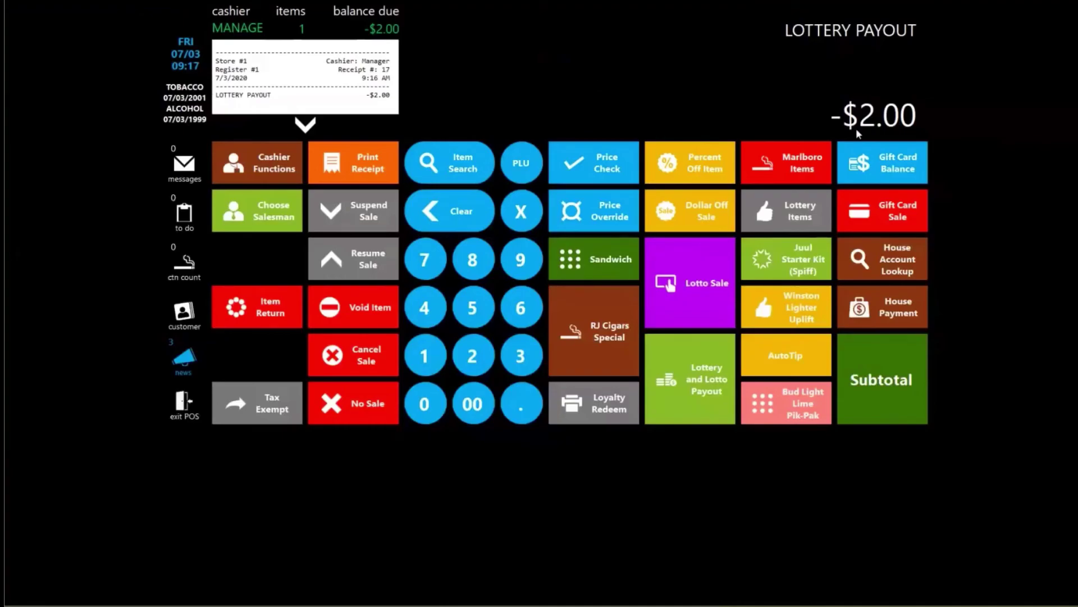
click(893, 374)
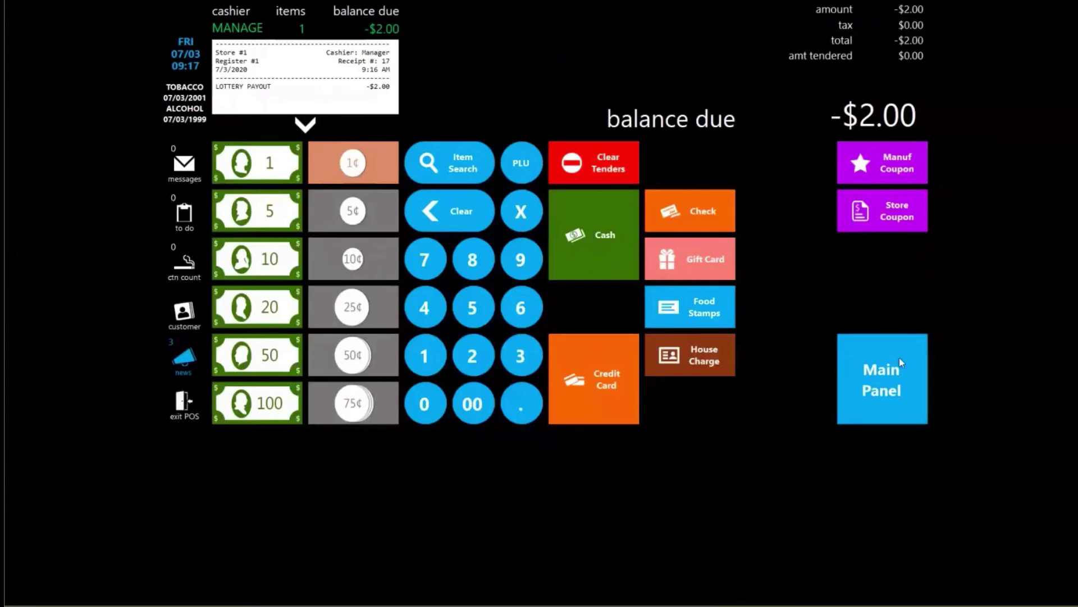
click(595, 233)
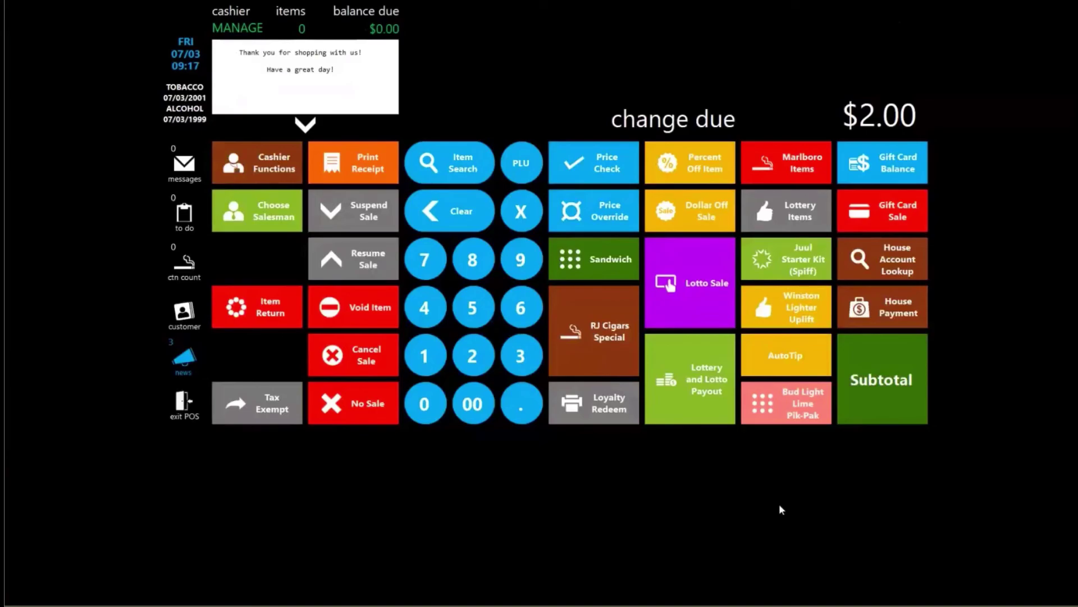
Step: Exit the register and open the reconciliation settings of the point of sale
click(188, 400)
click(65, 315)
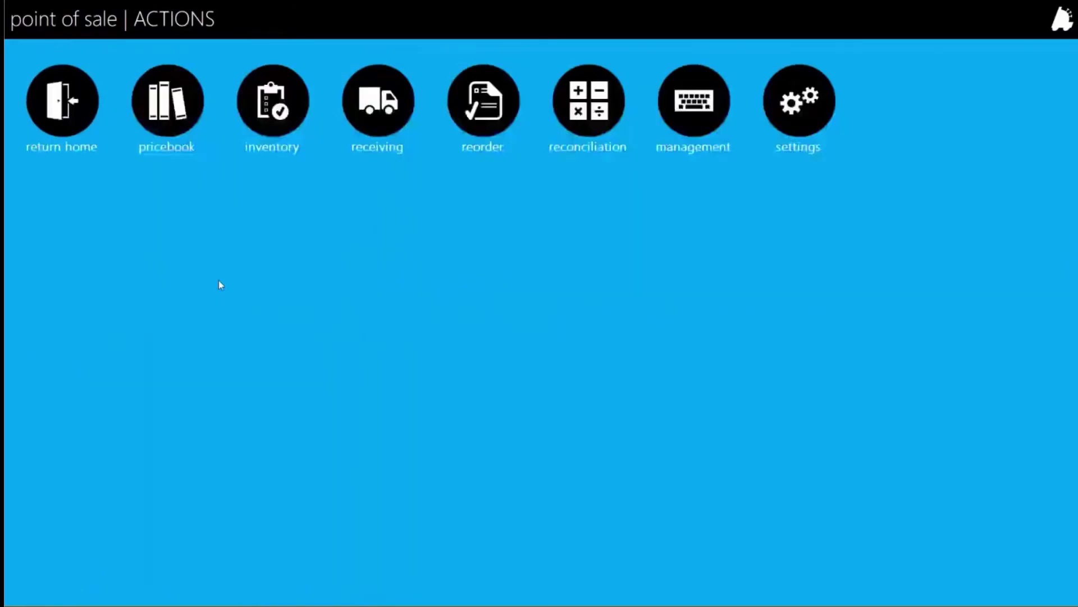
click(808, 96)
click(447, 217)
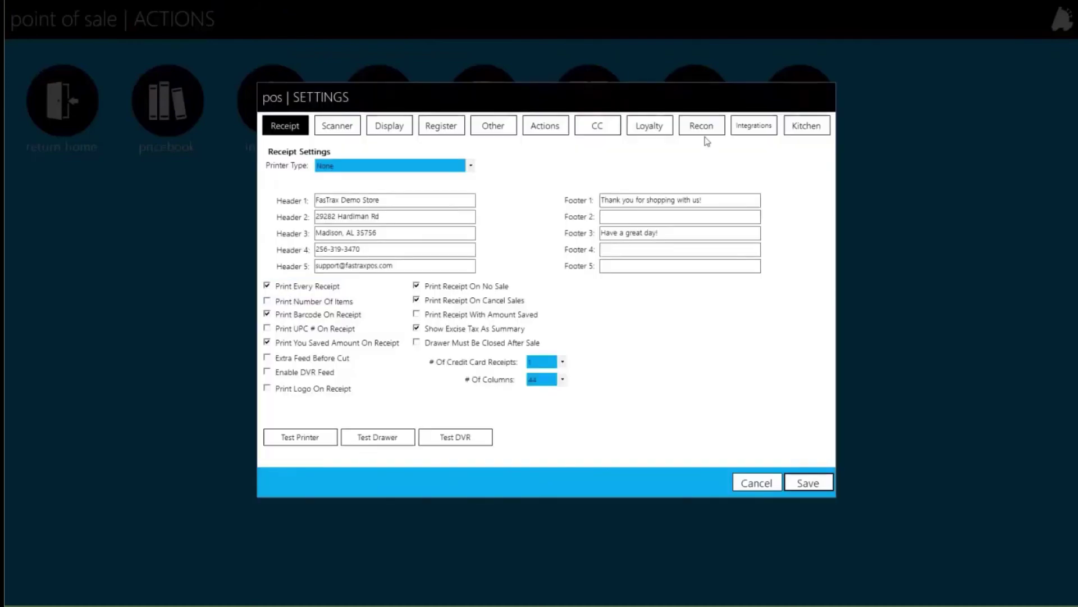
click(712, 133)
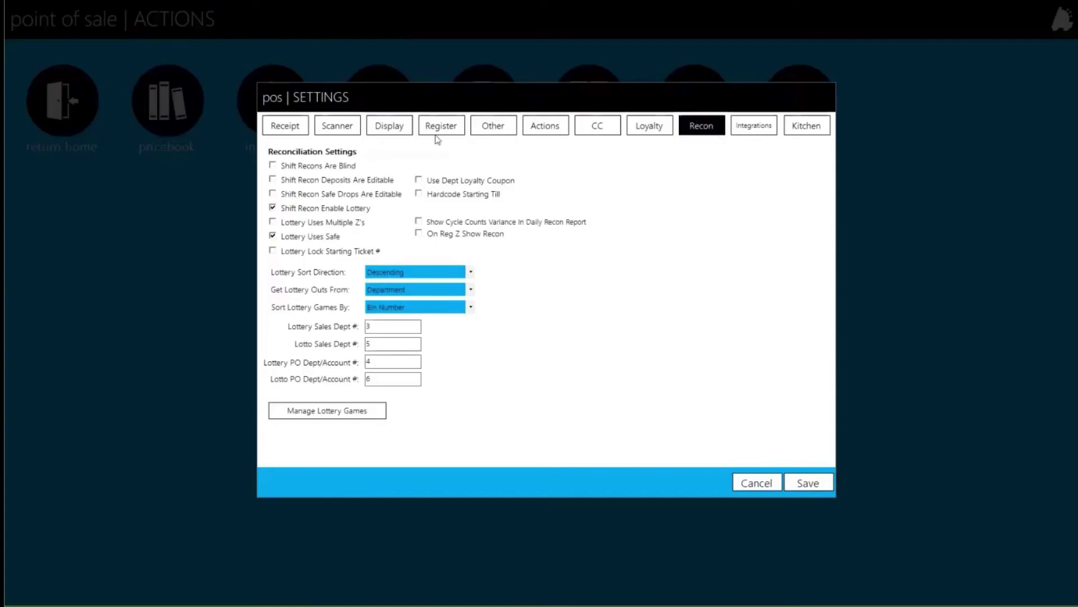
Step: Toggle Lottery Uses Multiple Z's on and back off, and enable Lottery Lock Starting Ticket #
click(316, 209)
click(311, 223)
click(346, 224)
click(324, 227)
click(341, 224)
click(338, 253)
Step: Try the Ascending lottery sort direction and set it back to Descending
click(443, 277)
click(419, 288)
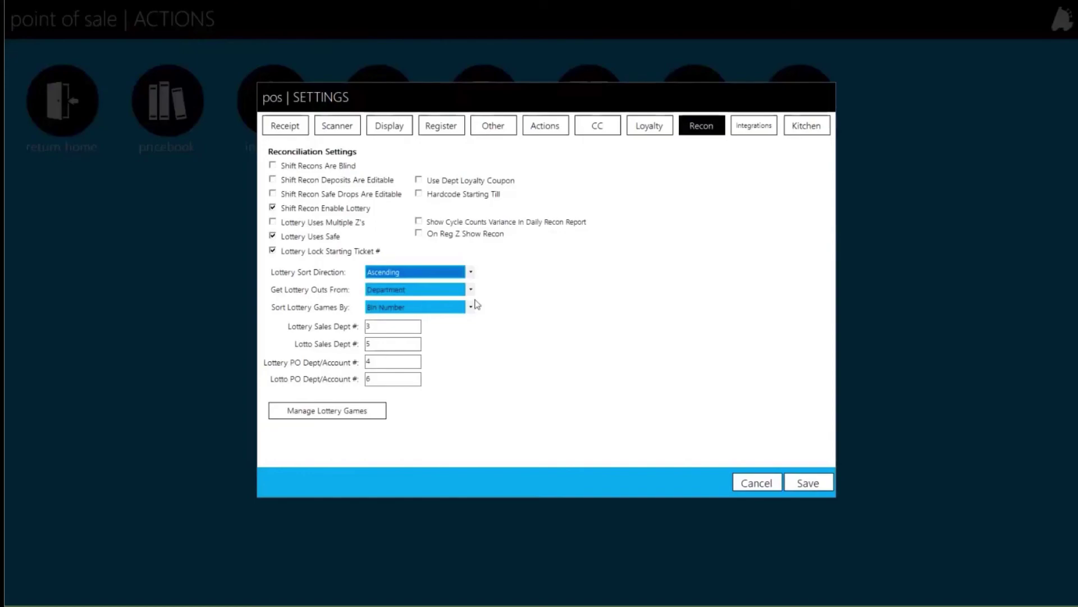
click(404, 272)
click(402, 279)
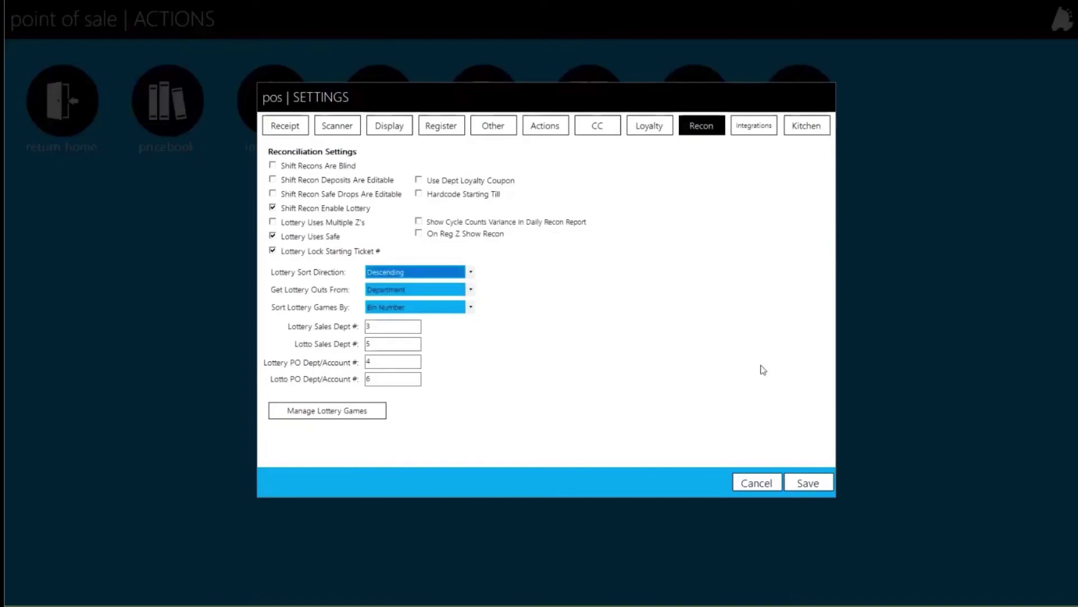
Step: Try Payout Account as the source for Get Lottery Outs From and set it back to Department
click(382, 292)
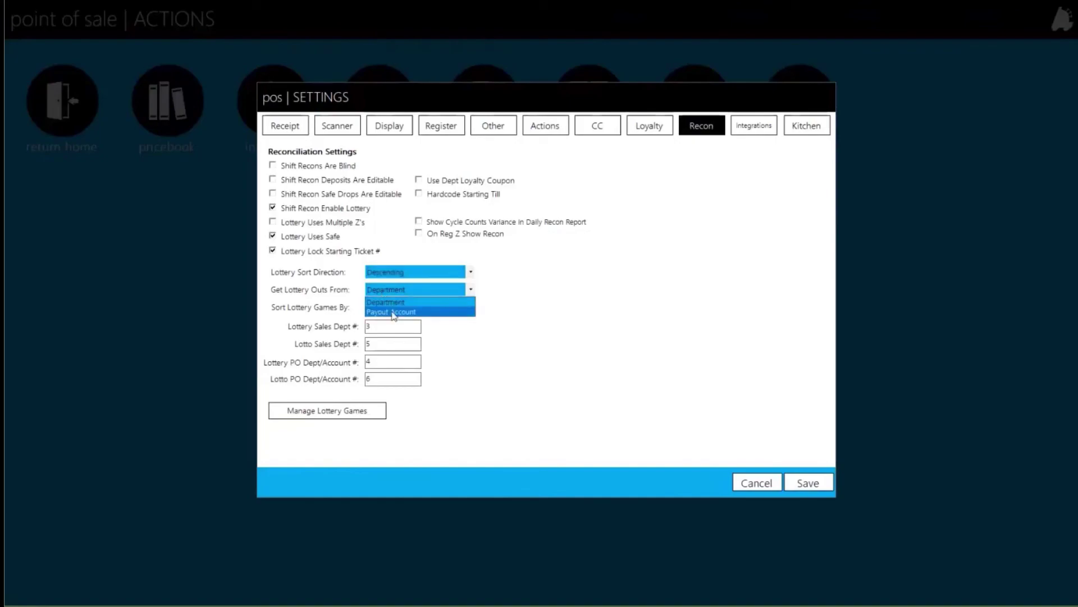
click(427, 301)
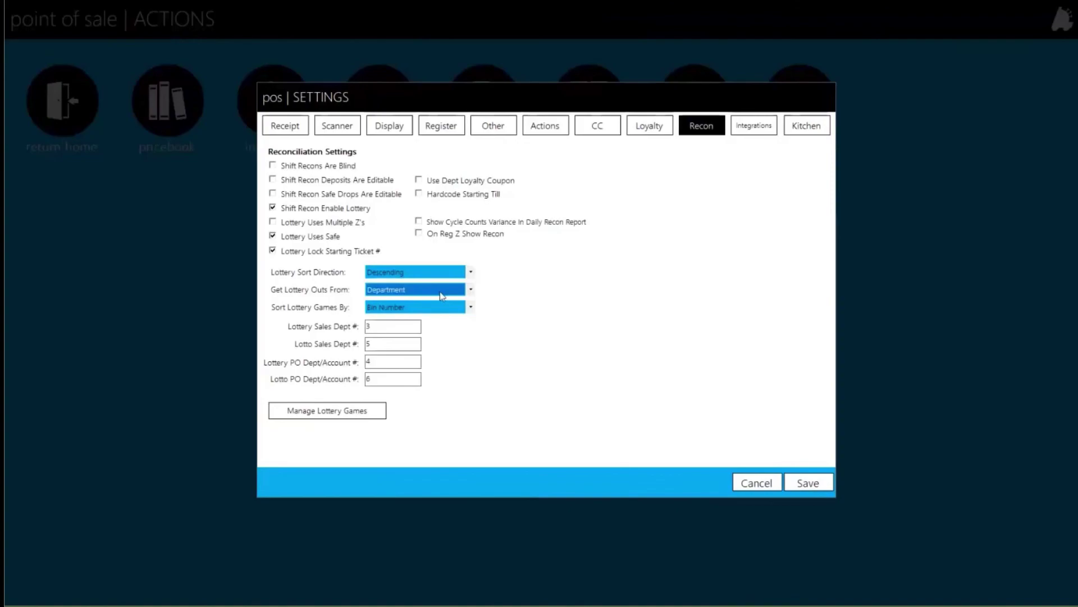
click(440, 292)
click(427, 310)
click(427, 289)
click(433, 301)
Step: Try sorting the lottery games by Game Number and set the sort back to Bin Number
click(431, 307)
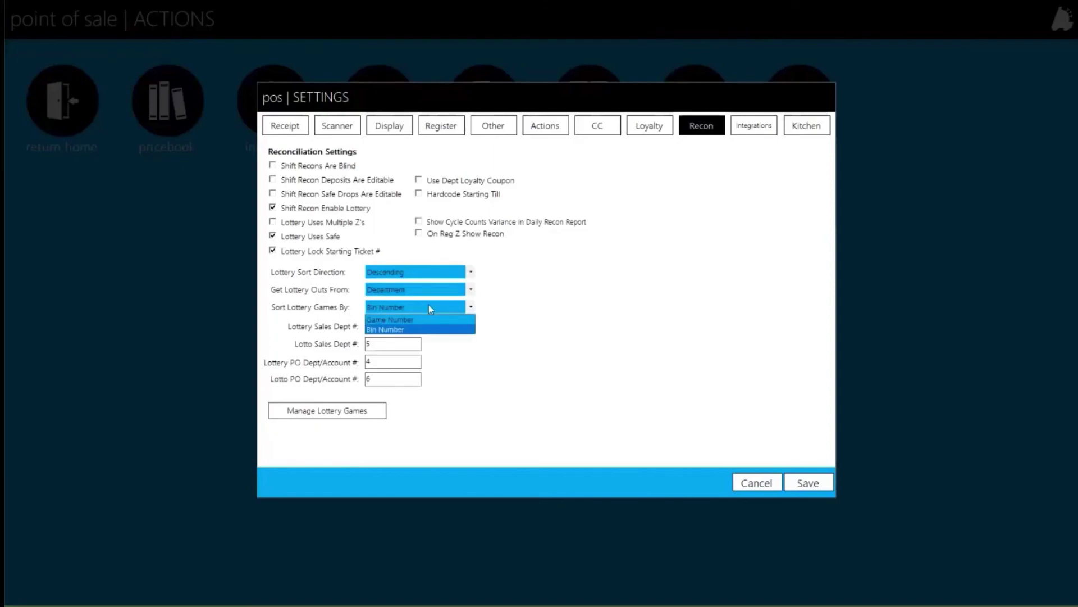
click(393, 319)
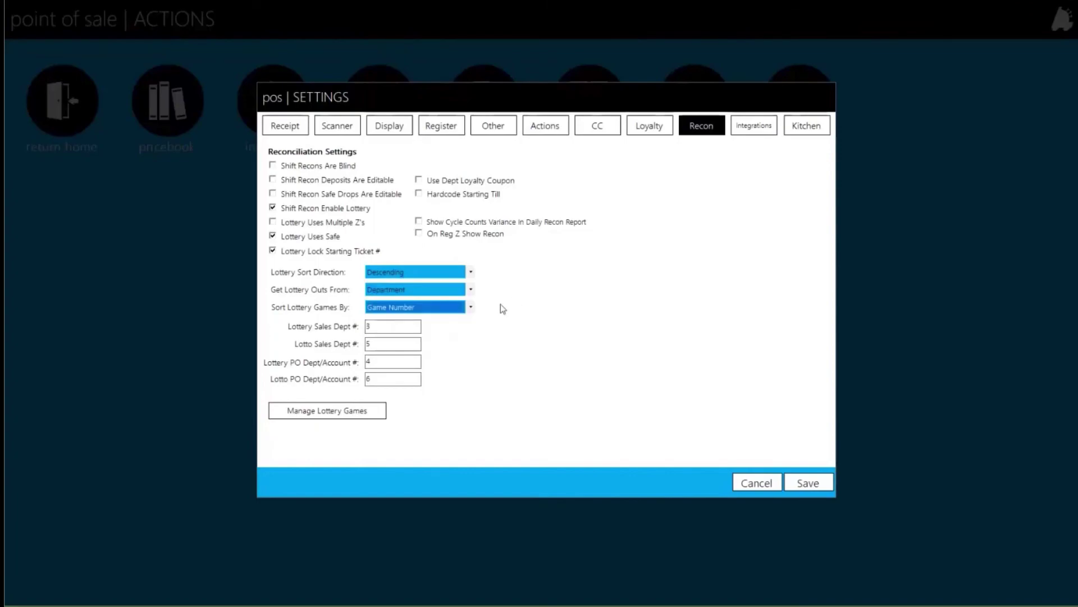
click(470, 307)
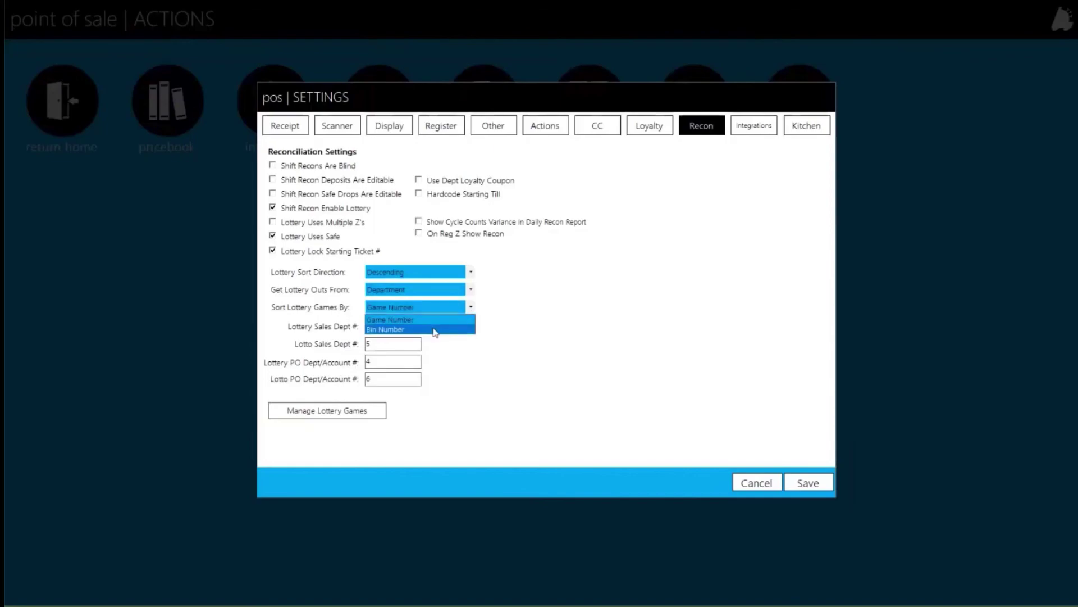
click(439, 329)
Step: Go through the lottery and lotto sales and payout department number fields in the reconciliation settings
click(387, 329)
click(385, 341)
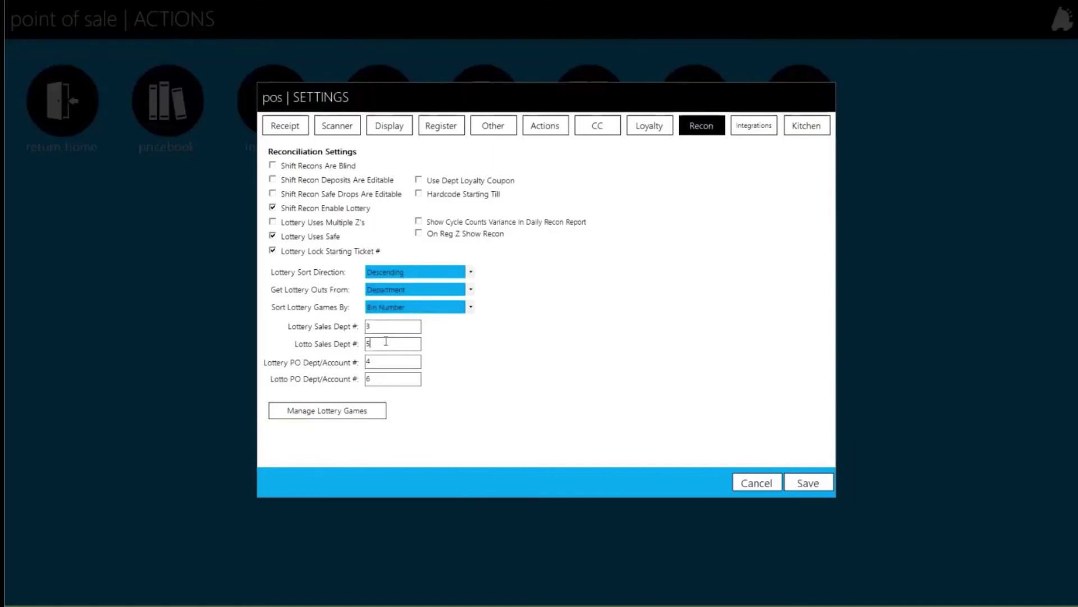
click(373, 381)
key(shift+Tab)
Step: Switch to FasTrax Director and look through its Maintenance section
key(alt+Tab)
click(222, 338)
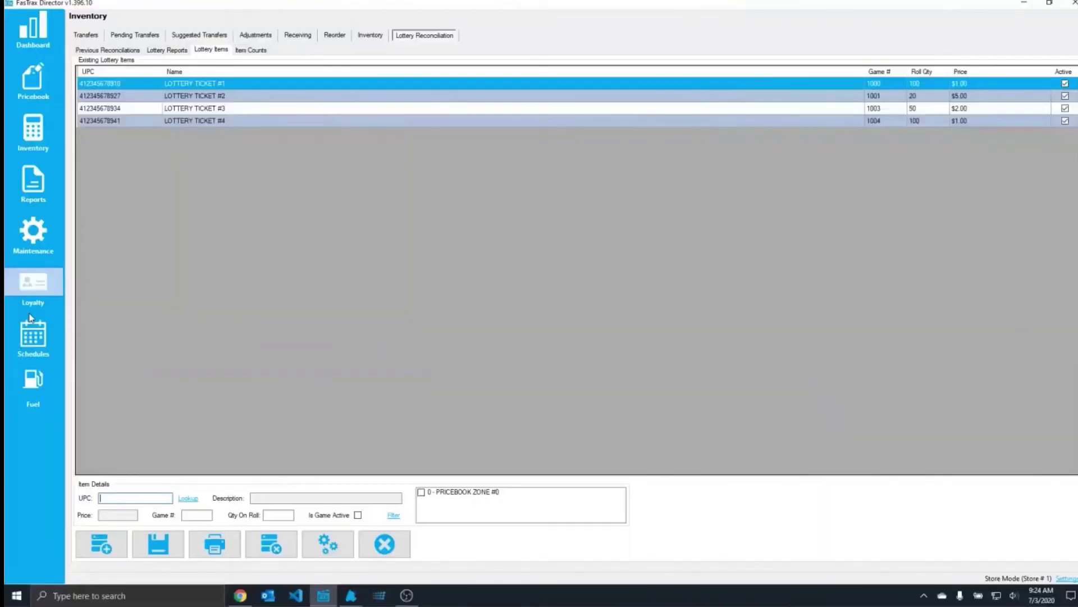
click(35, 240)
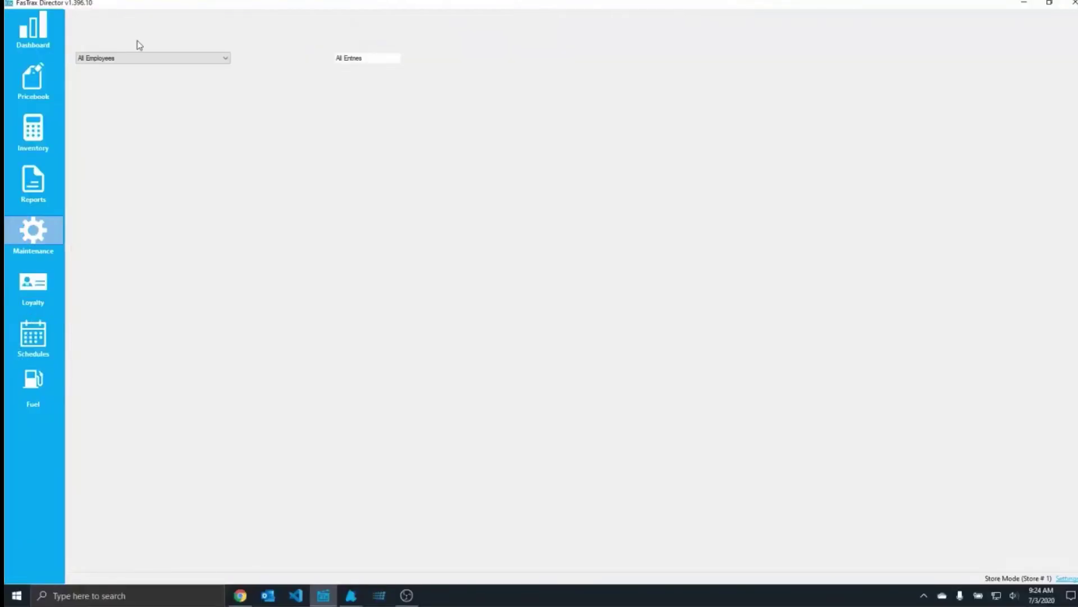
click(206, 30)
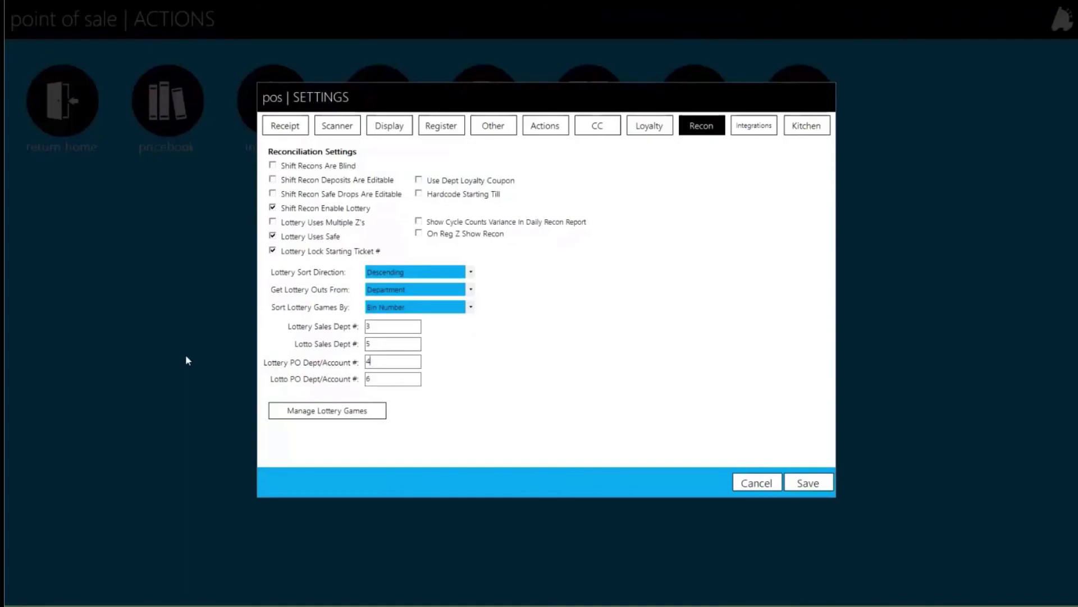
Step: Cancel out of the point-of-sale settings, return to the home screen and open the register
click(756, 484)
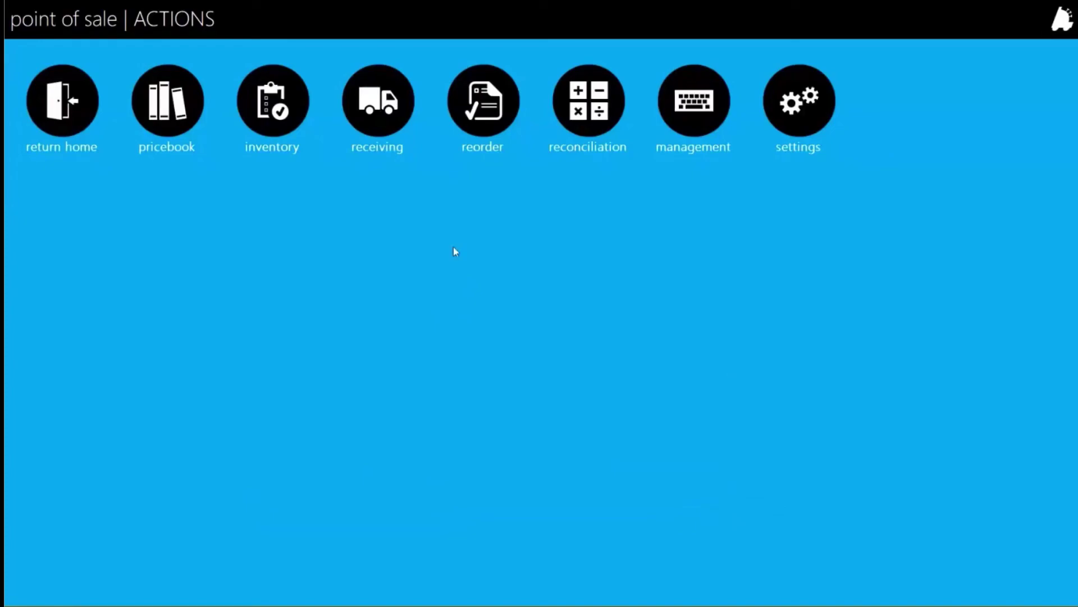
click(86, 131)
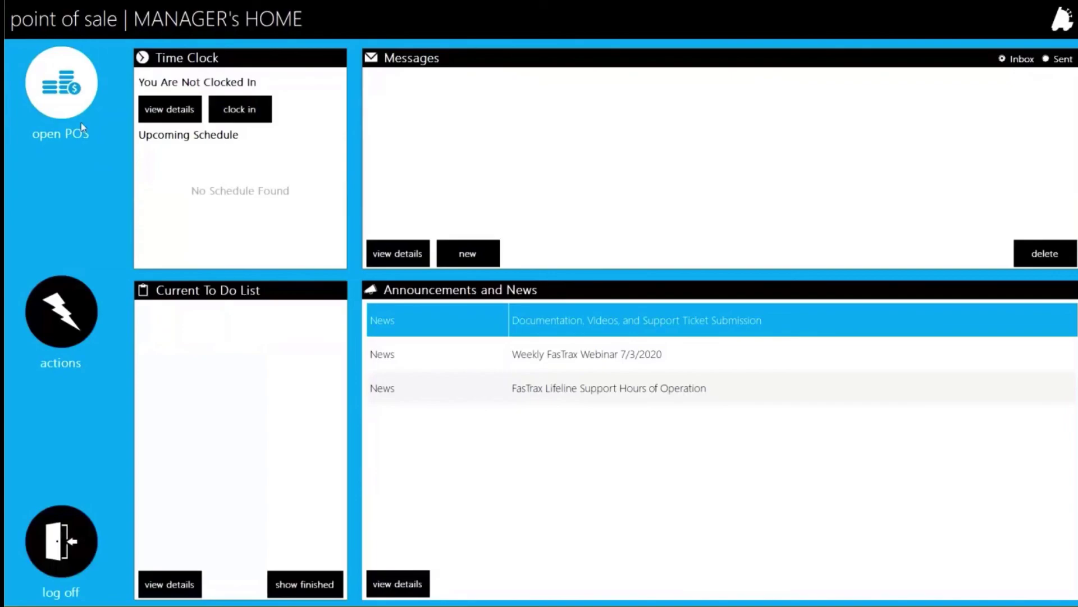
click(81, 123)
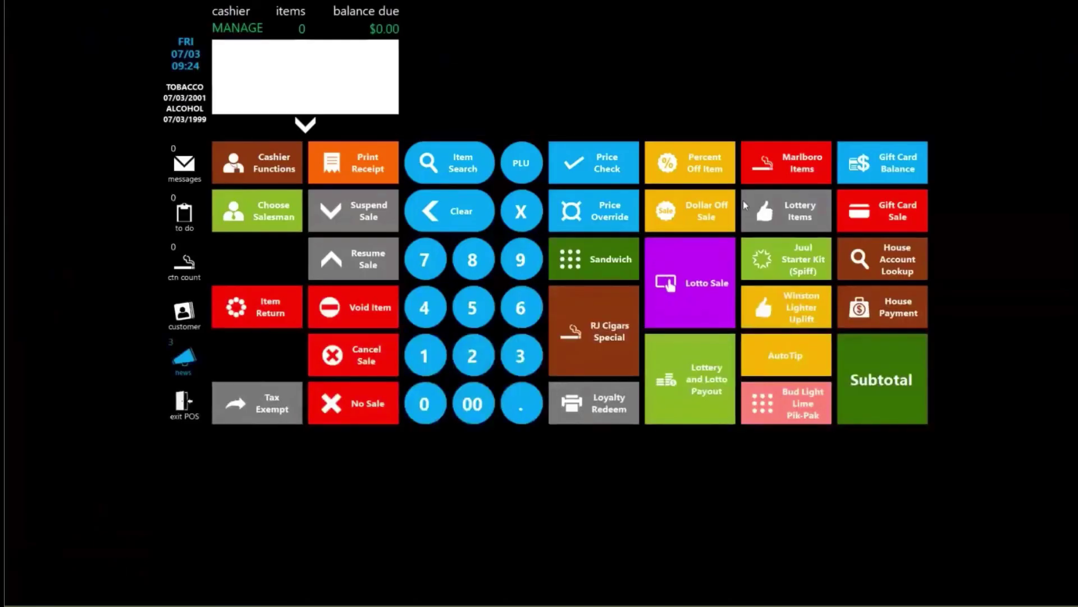
Step: Ring up one LOTTERY TICKET #1 from the lottery items and complete the sale in cash
click(808, 218)
click(555, 54)
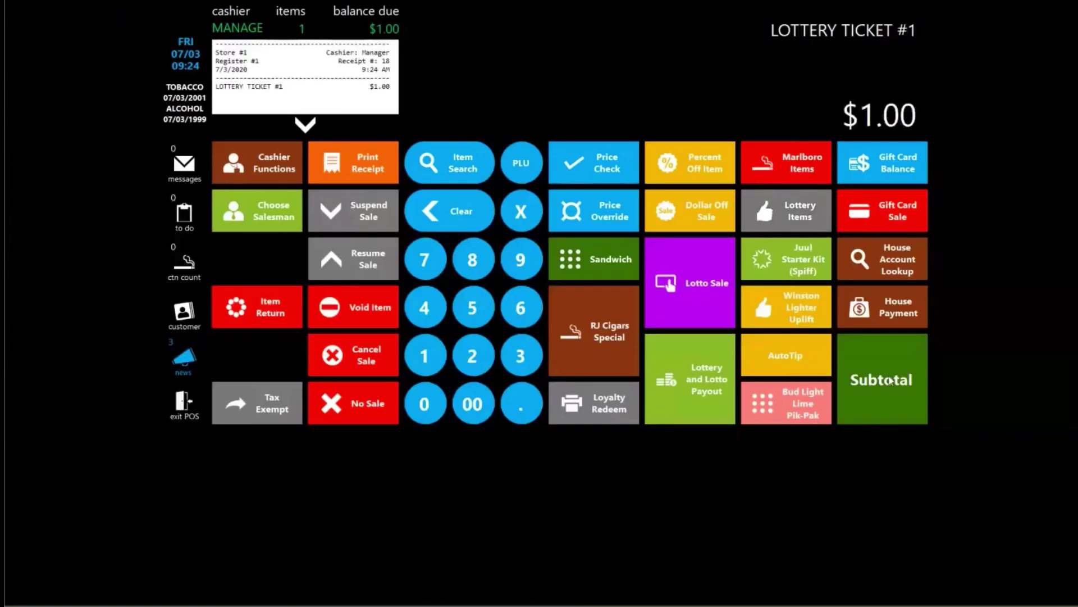
click(891, 380)
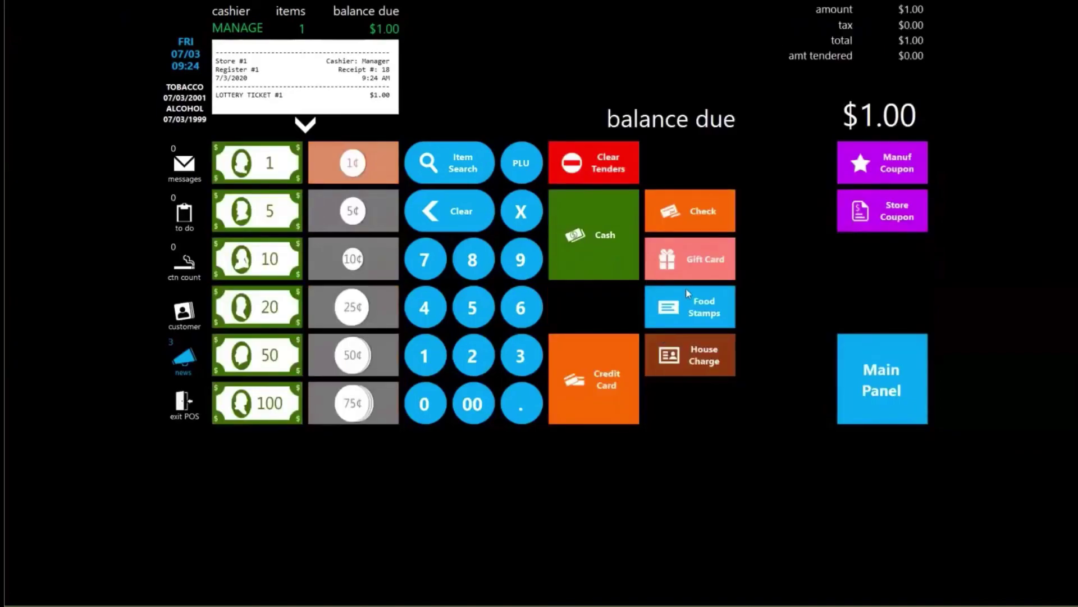
click(605, 241)
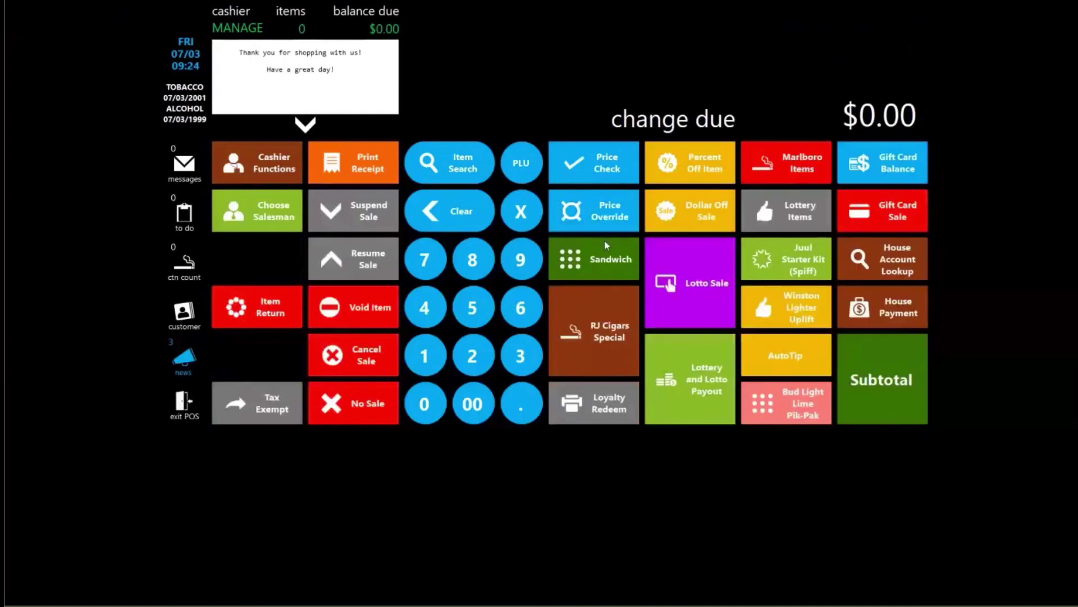
Step: Ring up a quantity of 5 of LOTTERY TICKET #2 and complete the sale in cash
click(487, 308)
click(784, 209)
click(536, 100)
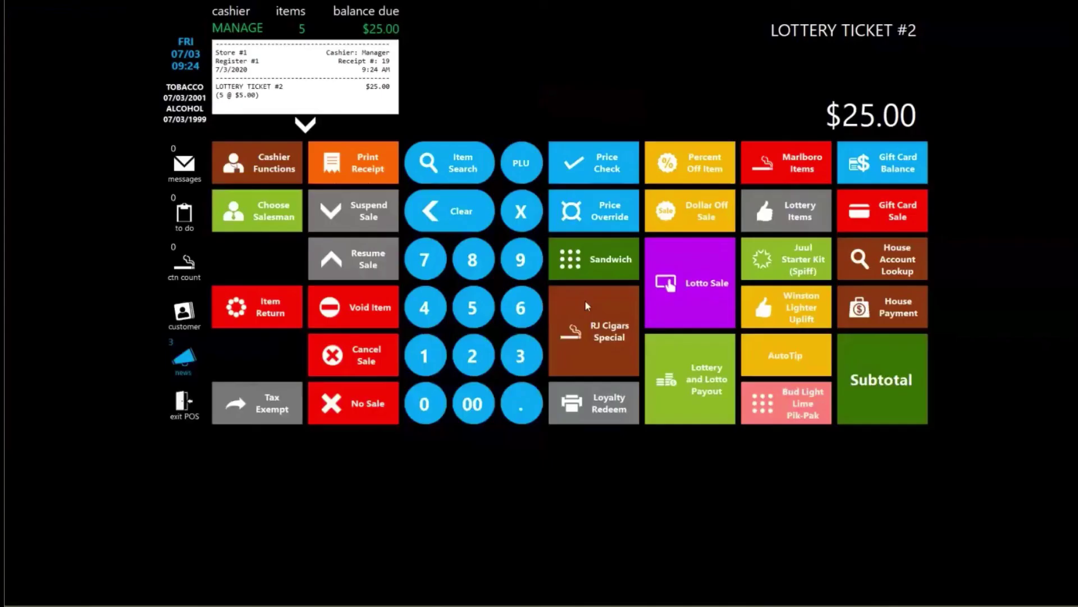
click(906, 369)
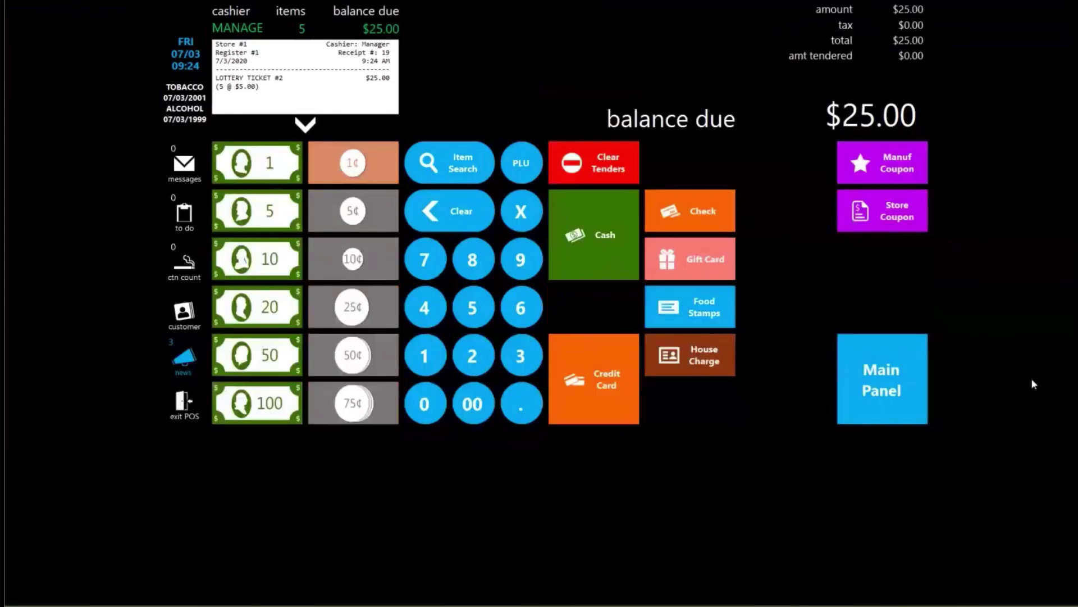
click(606, 236)
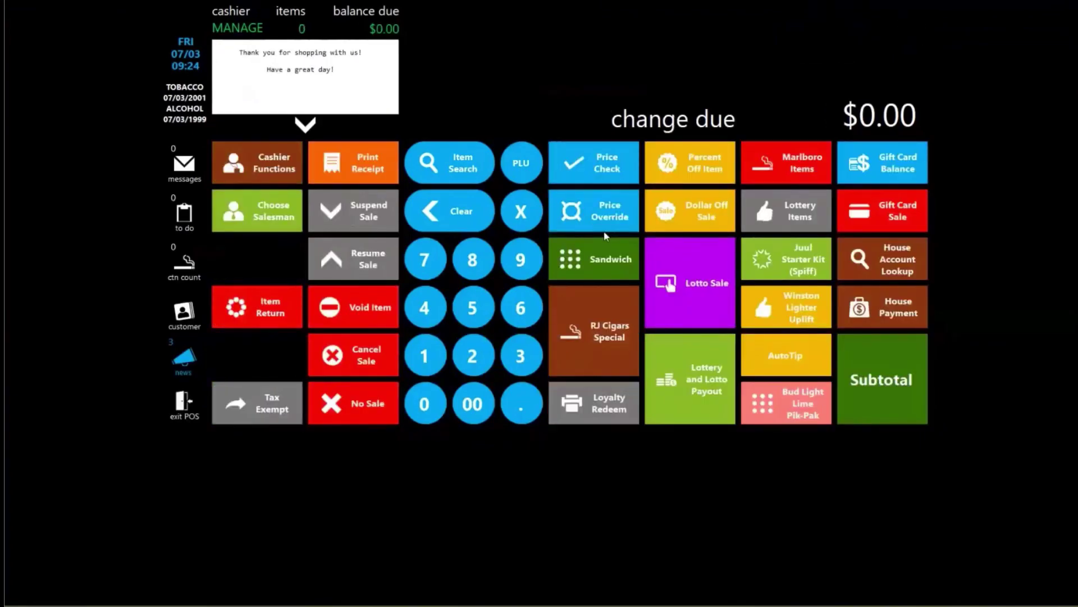
Step: Perform a Register Z from the cashier functions to close the shift
click(261, 173)
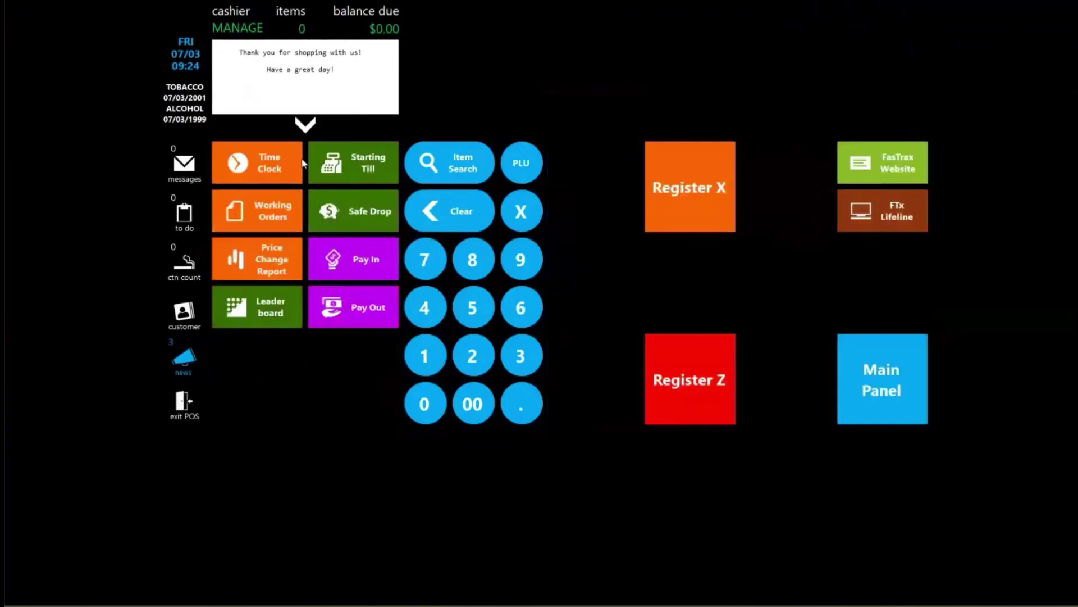
click(683, 392)
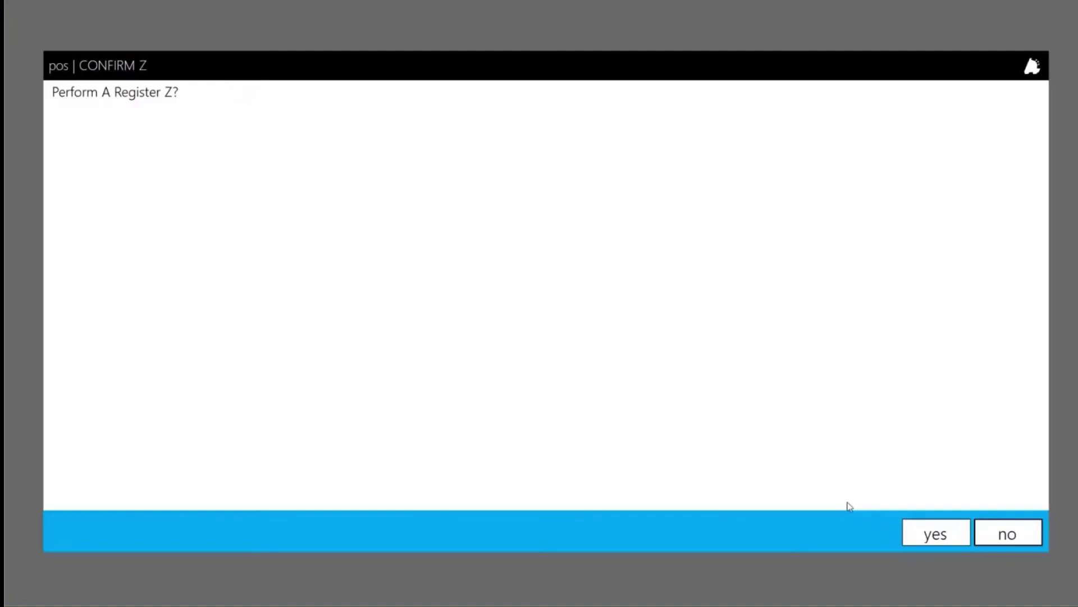
click(922, 535)
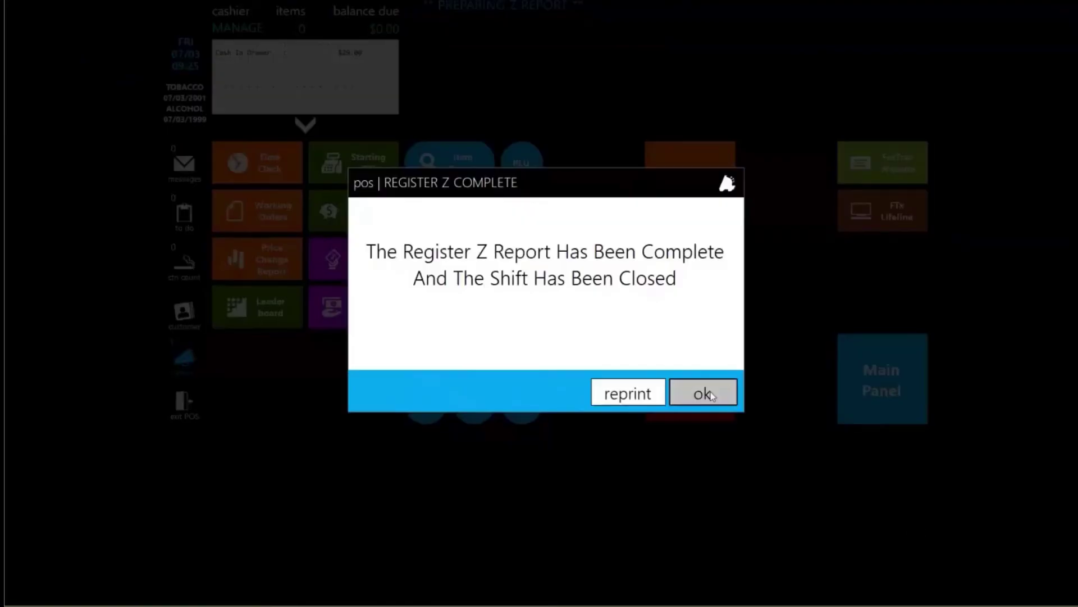
click(703, 393)
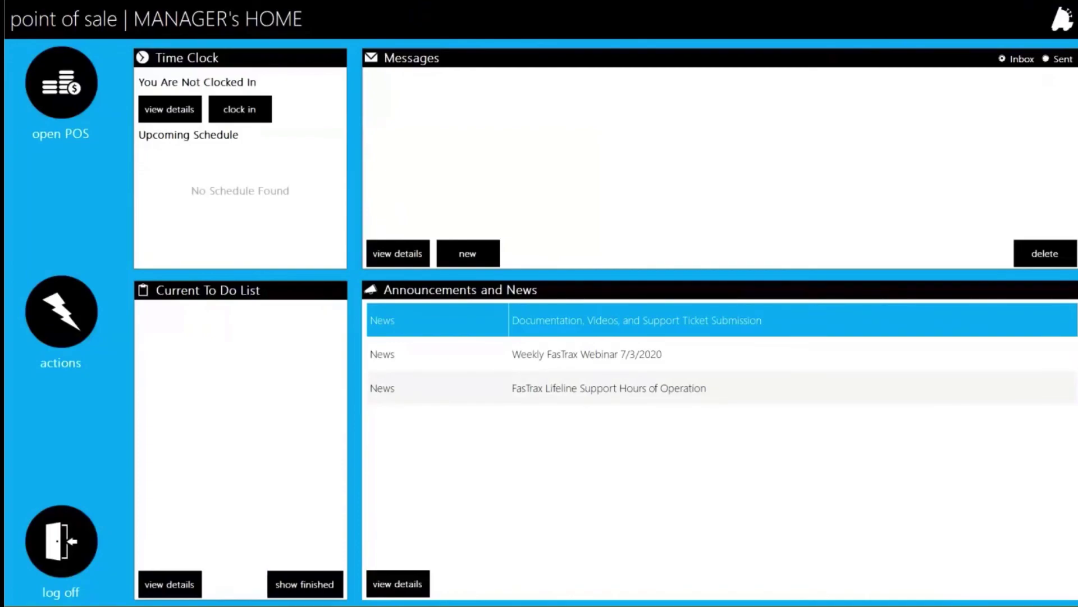
Step: Open the shift reconciliation entry for the register 1 shift with Z # 5
click(62, 330)
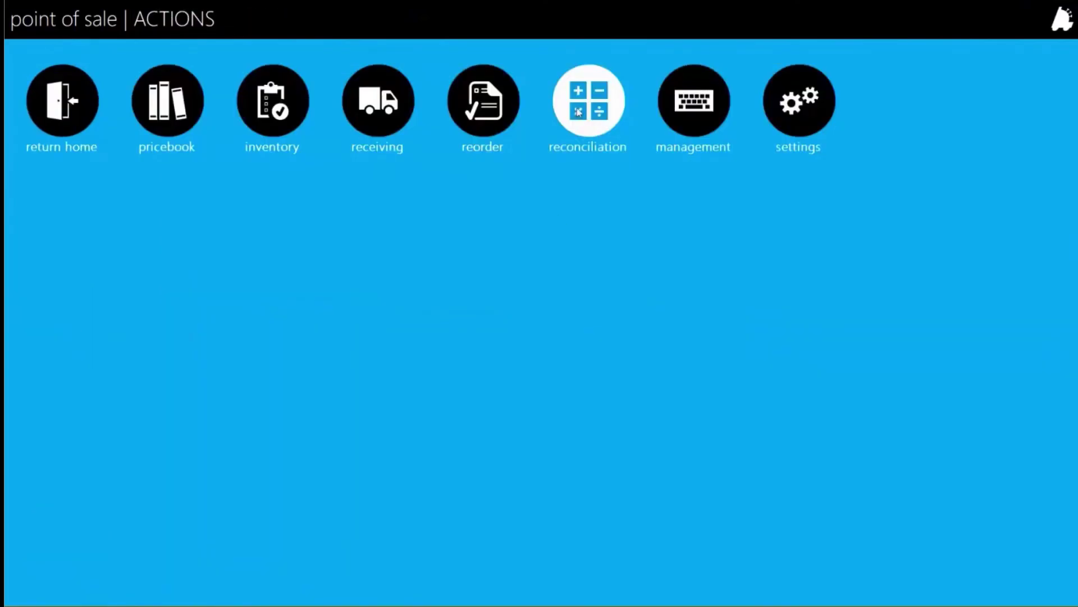
click(578, 112)
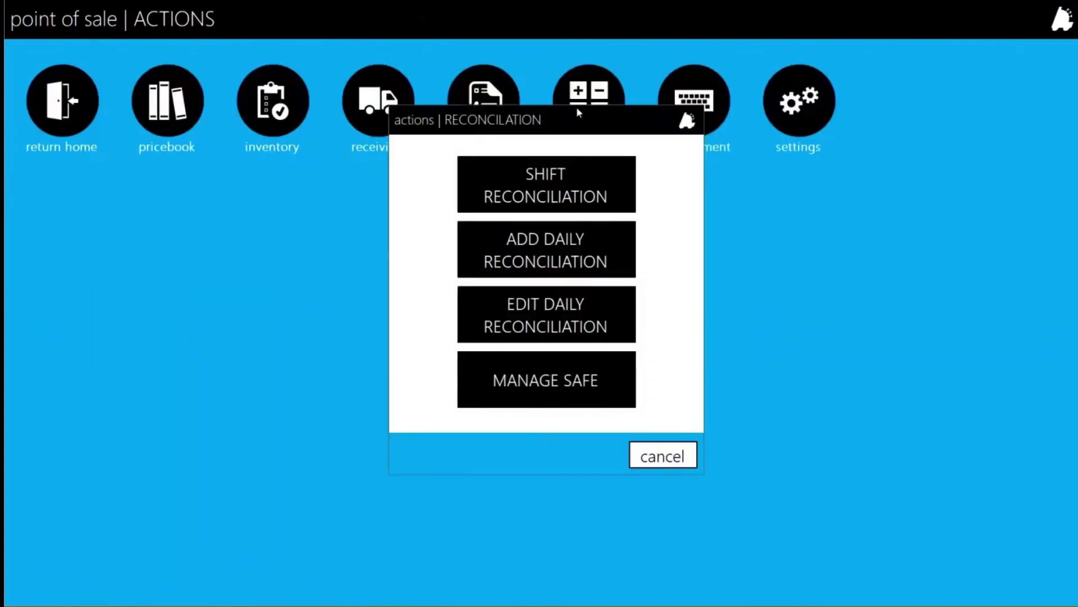
click(575, 181)
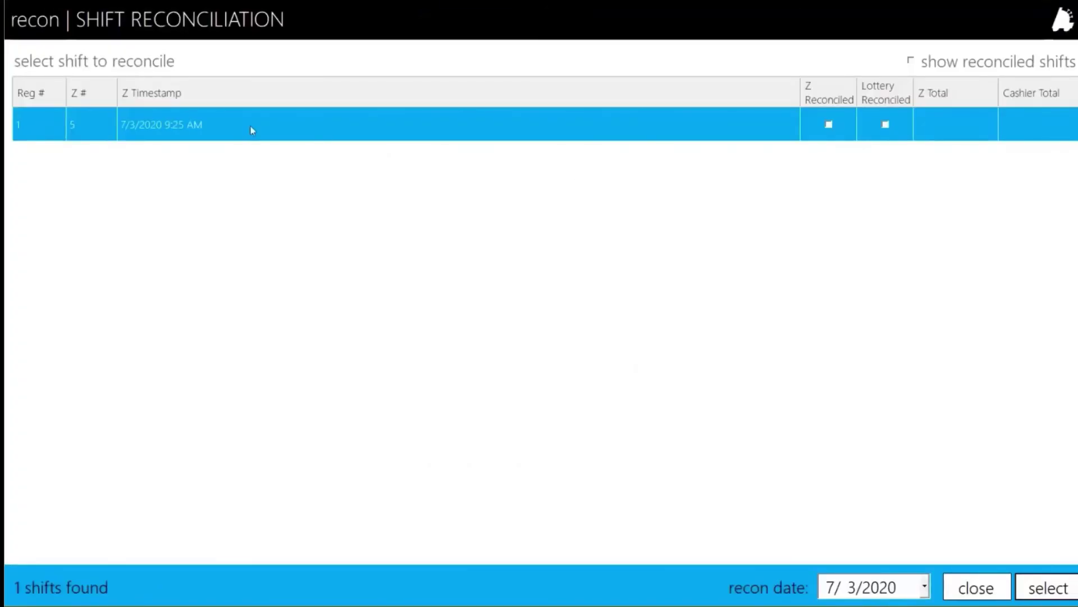
click(1028, 587)
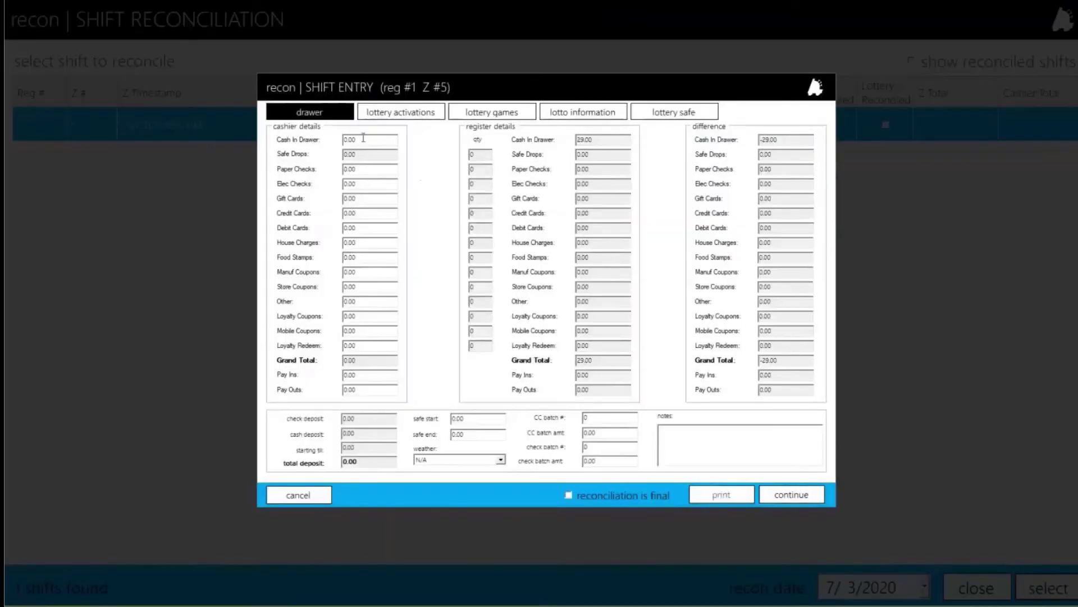
Step: Enter 29.00 as the cashier's cash in drawer and continue to the lottery activations
text(29.00)
key(Tab)
click(789, 495)
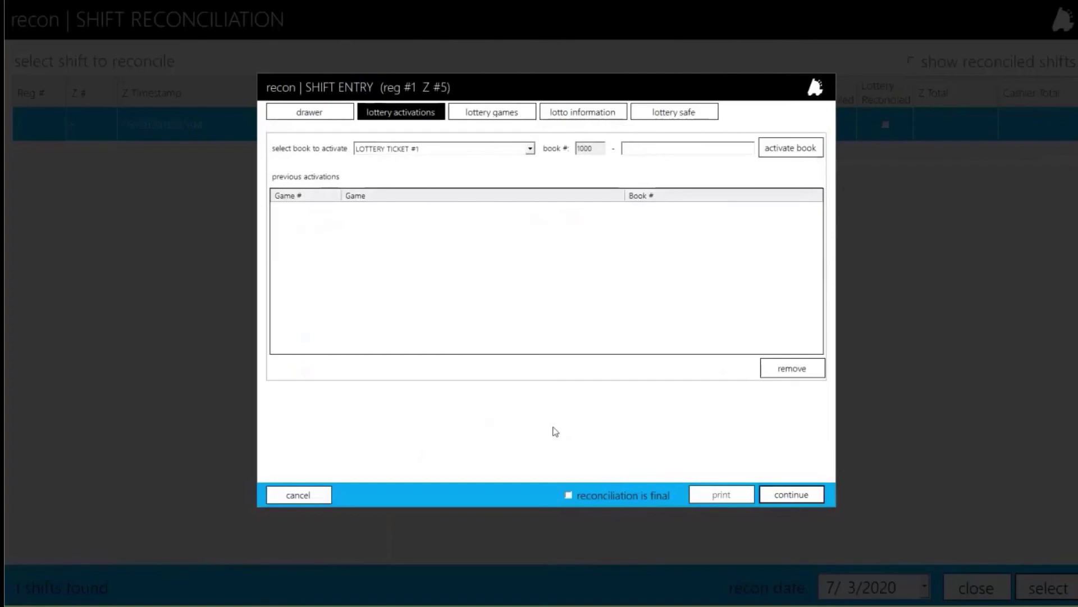
Step: Review the books available for activation and continue to the lottery games without activating one
click(396, 148)
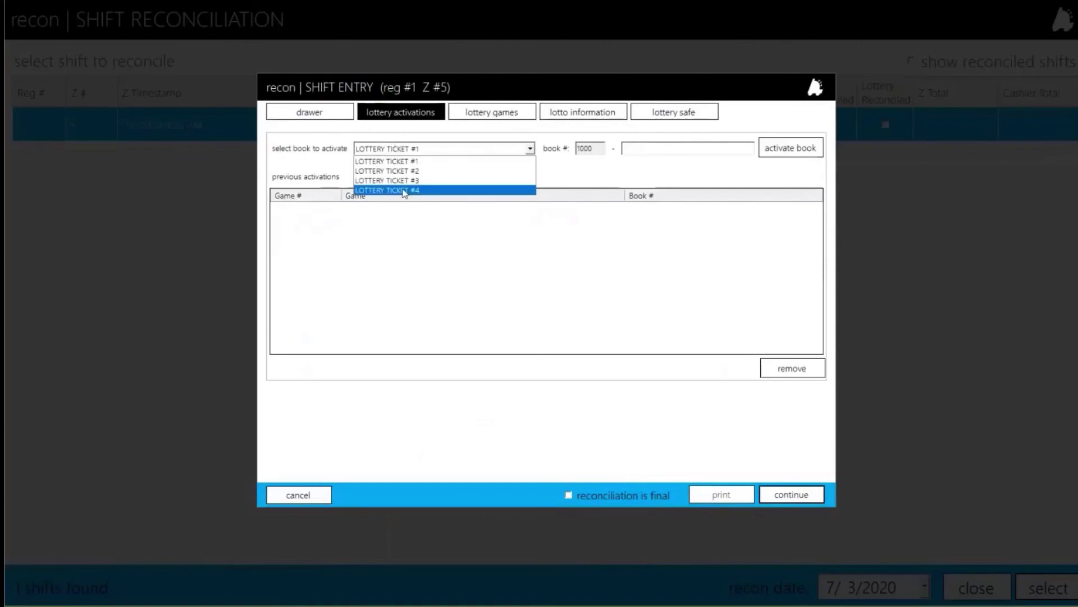
click(435, 155)
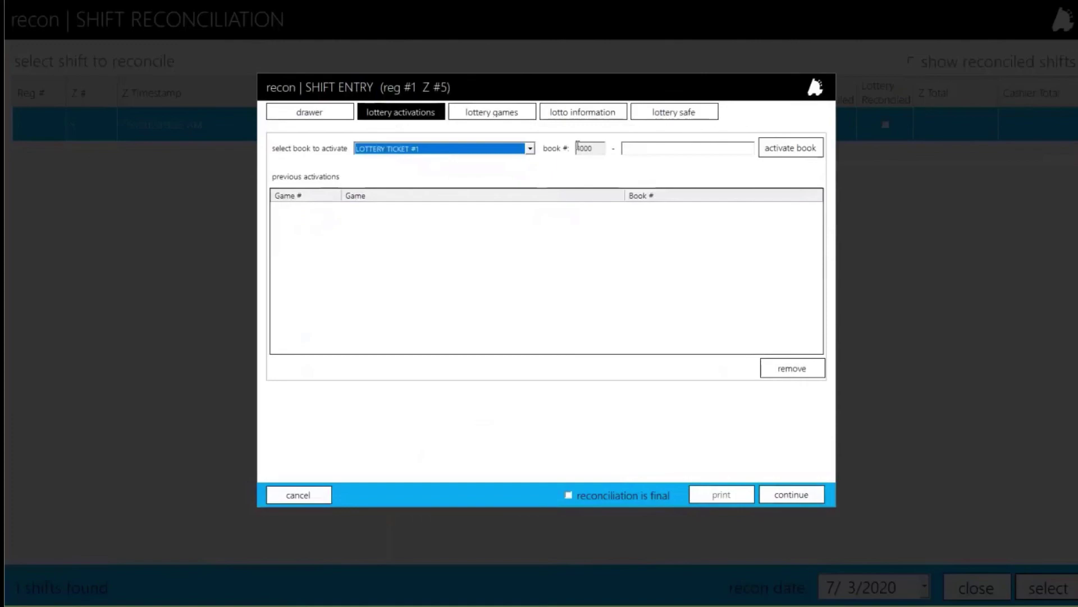
click(649, 153)
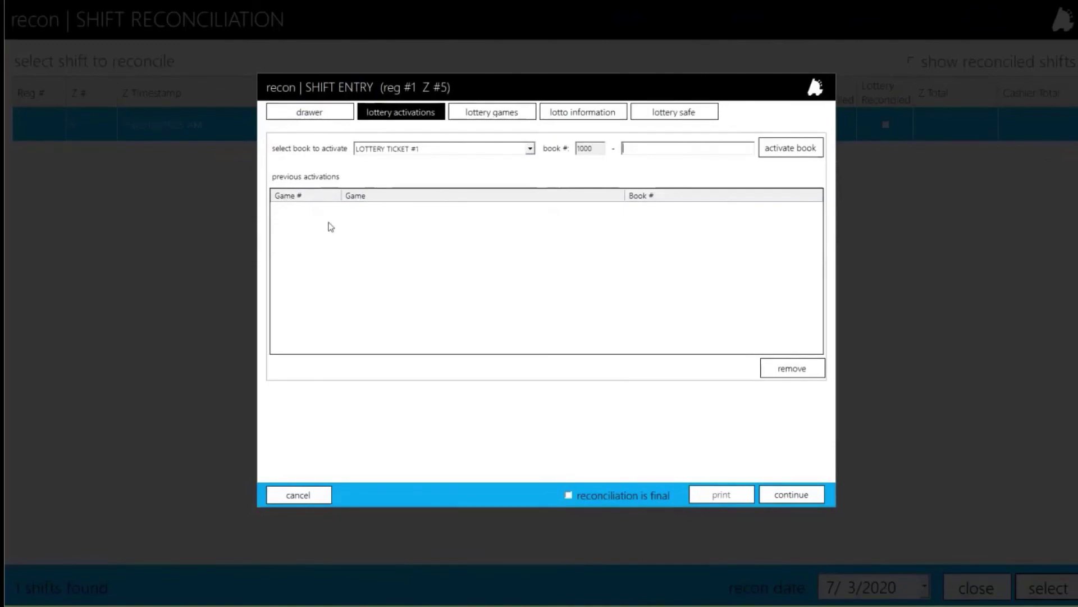
click(794, 496)
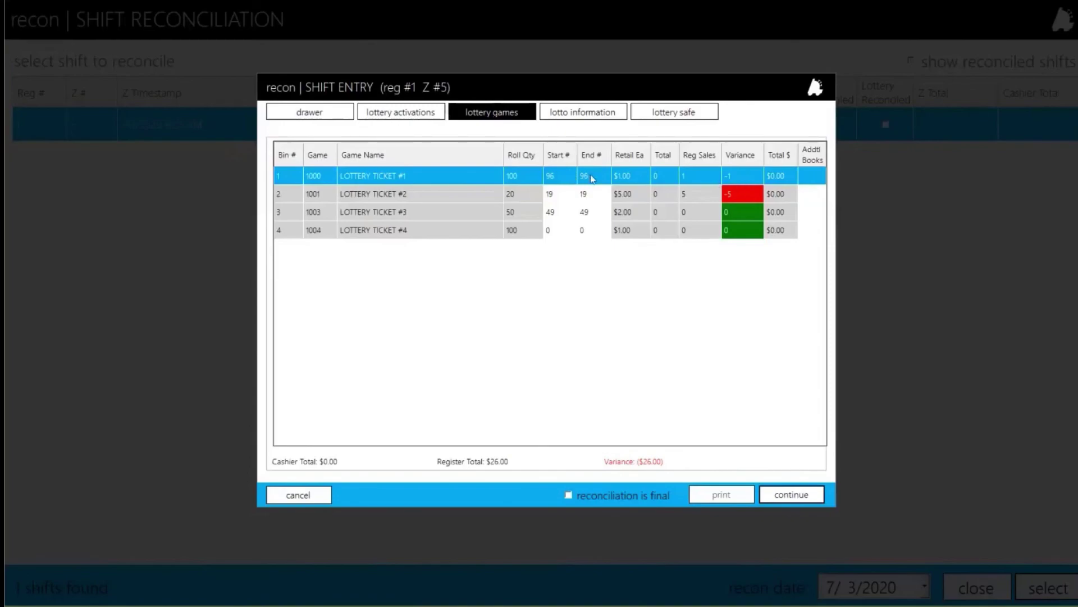
Step: Enter the lottery games' End # values as 95 for LOTTERY TICKET #1 and 13 for LOTTERY TICKET #2
click(591, 176)
text(95)
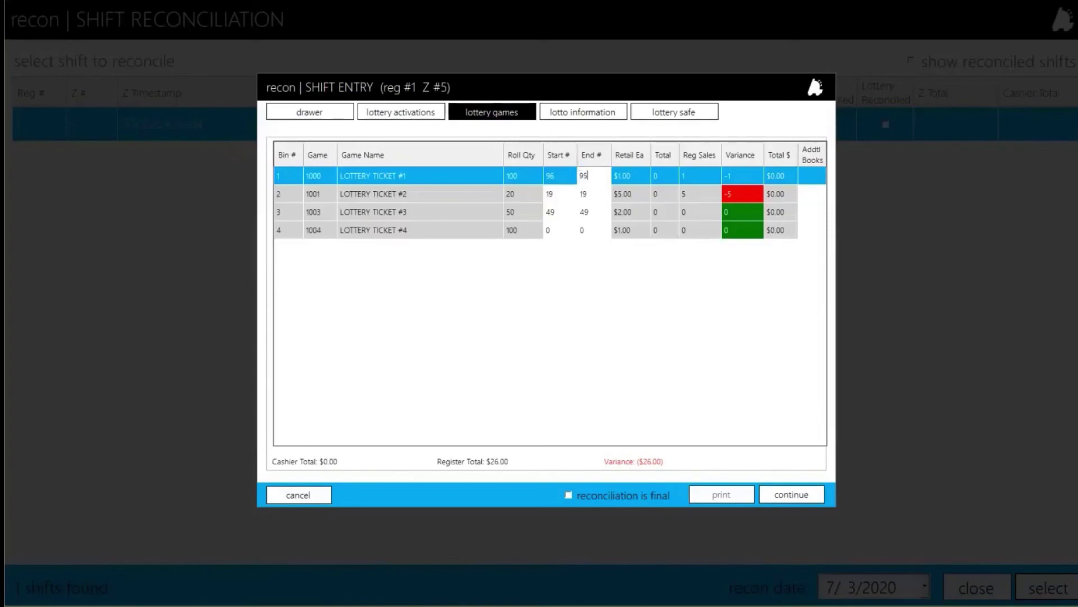
click(587, 194)
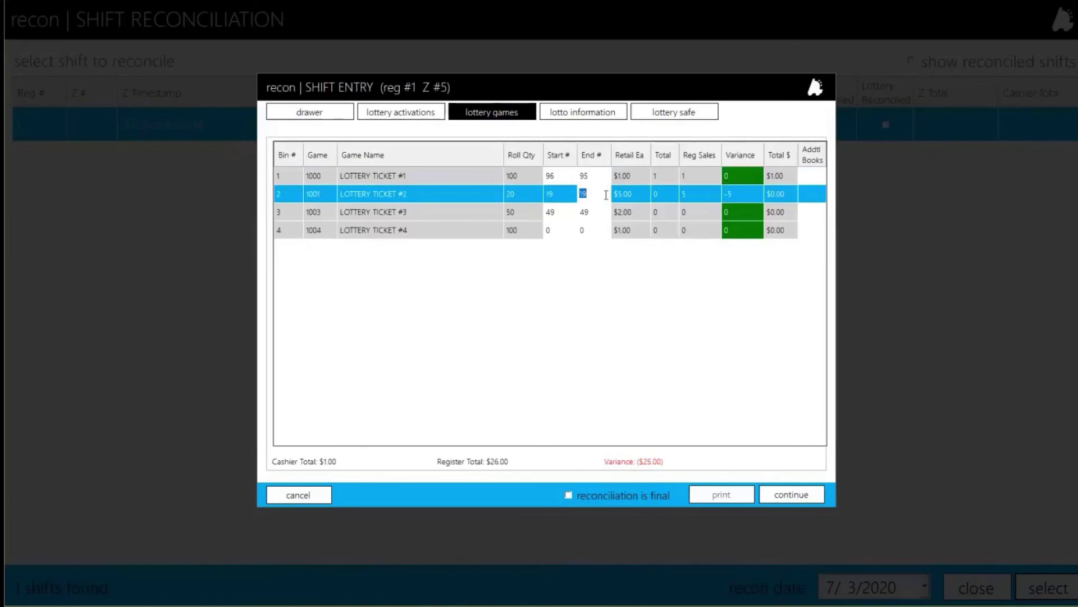
text(13)
click(585, 211)
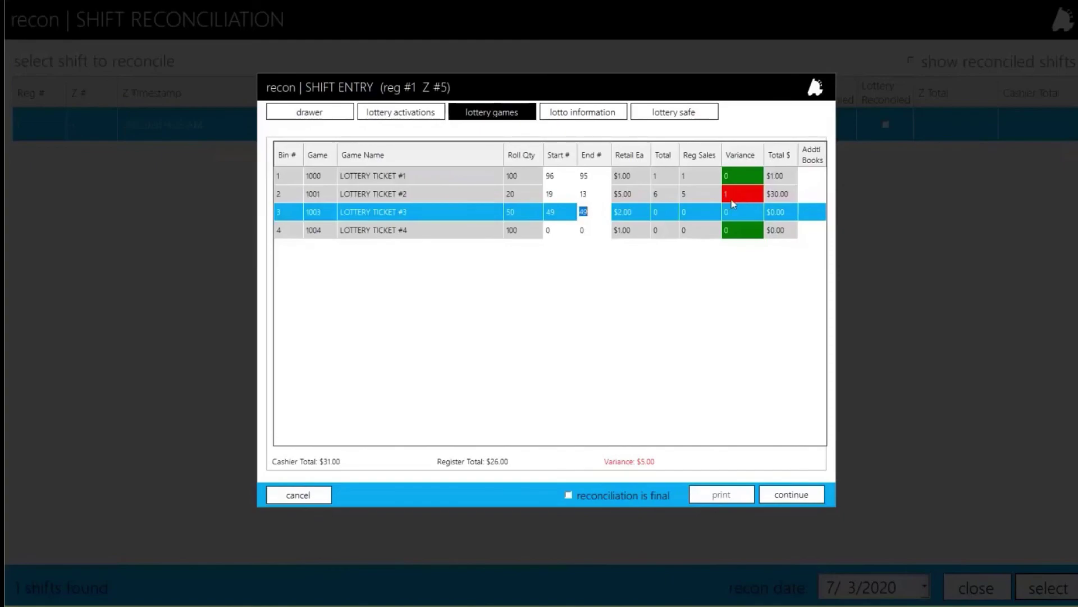
Step: Correct the End # of LOTTERY TICKET #2 to 14
click(596, 192)
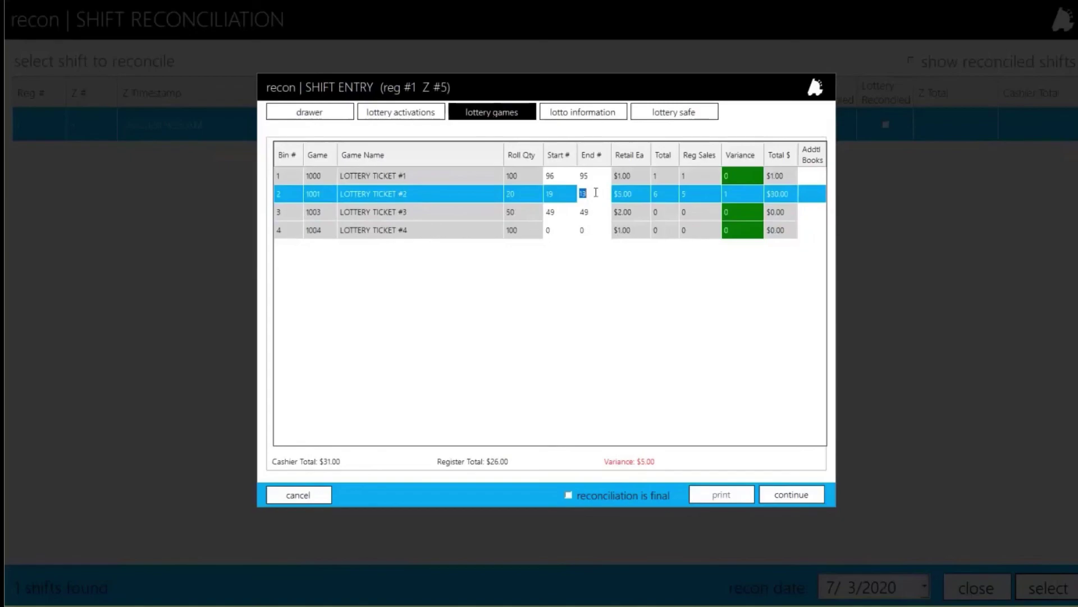
text(14)
key(Return)
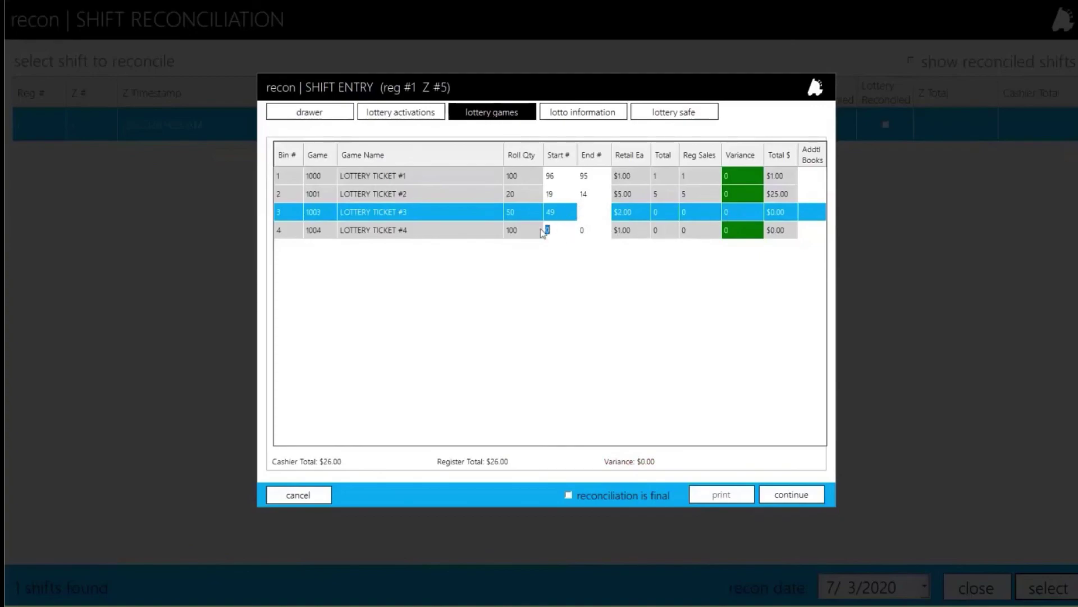
Step: Set the Start # of LOTTERY TICKET #4 to 100 and continue to the lotto information
click(549, 231)
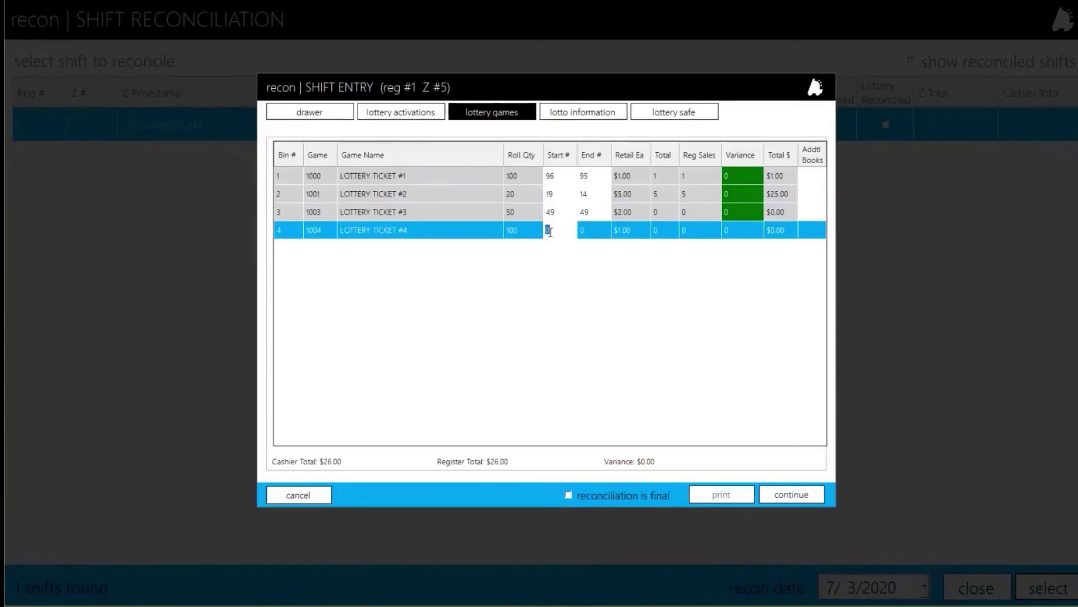
text(100)
key(Tab)
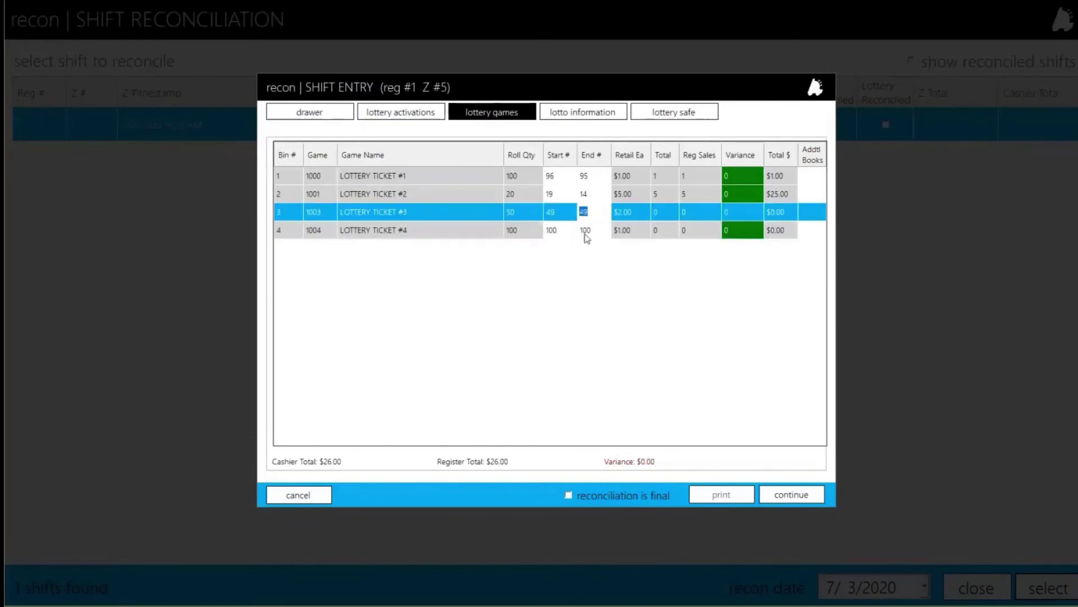
click(791, 495)
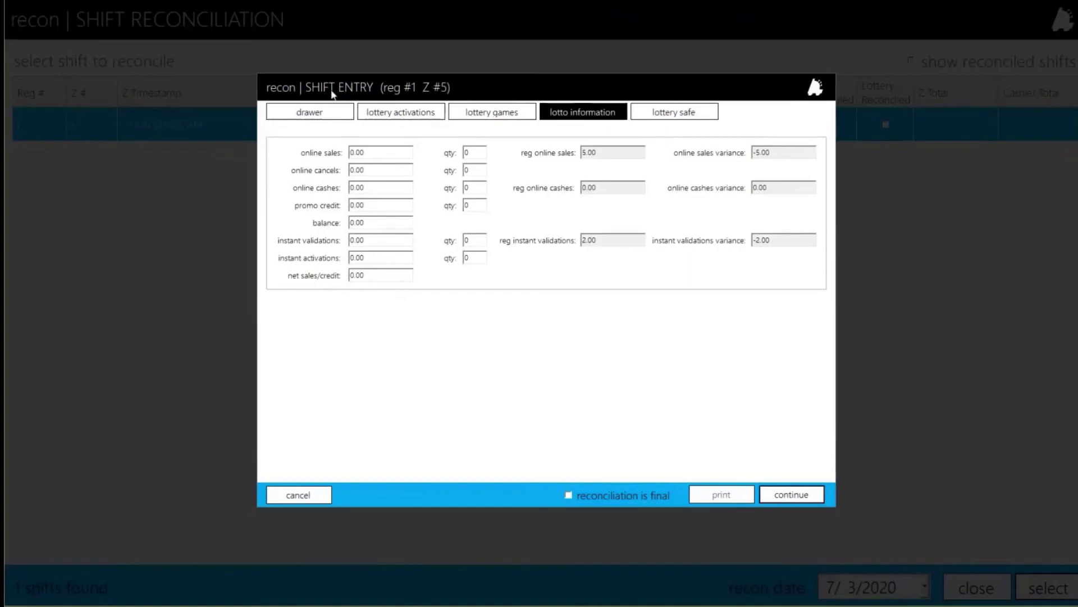
Step: Enter online sales of 5.00 and instant validations of 2, each with quantity 1, and continue to the lottery safe
click(377, 153)
text(5.00)
key(Tab)
text(1)
click(377, 240)
text(2)
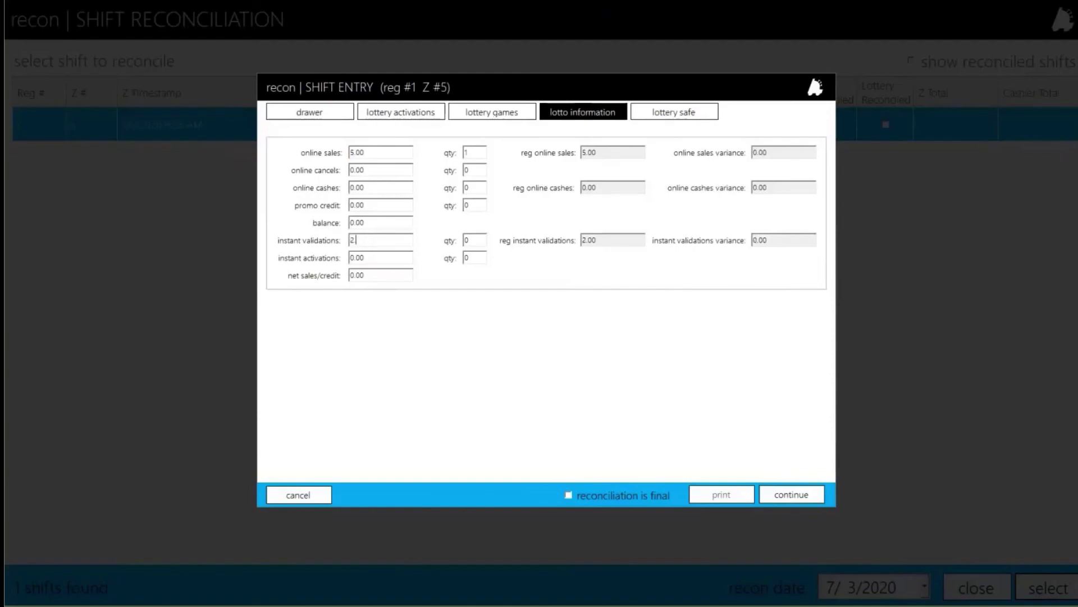
key(Tab)
text(1)
click(798, 504)
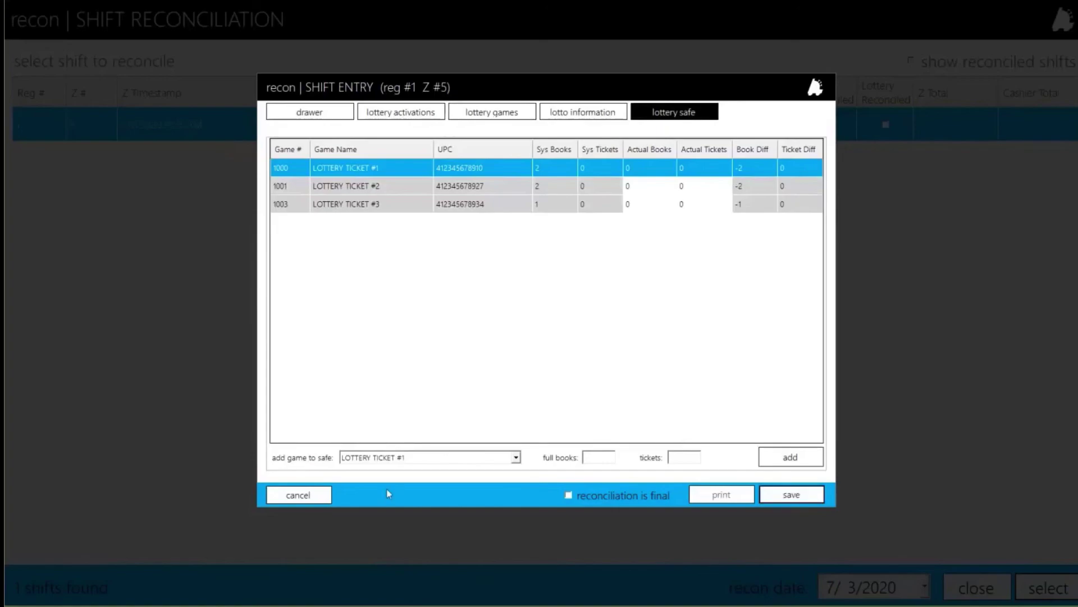
Step: Add LOTTERY TICKET #4 to the safe with 2 full books and 200 tickets
click(405, 459)
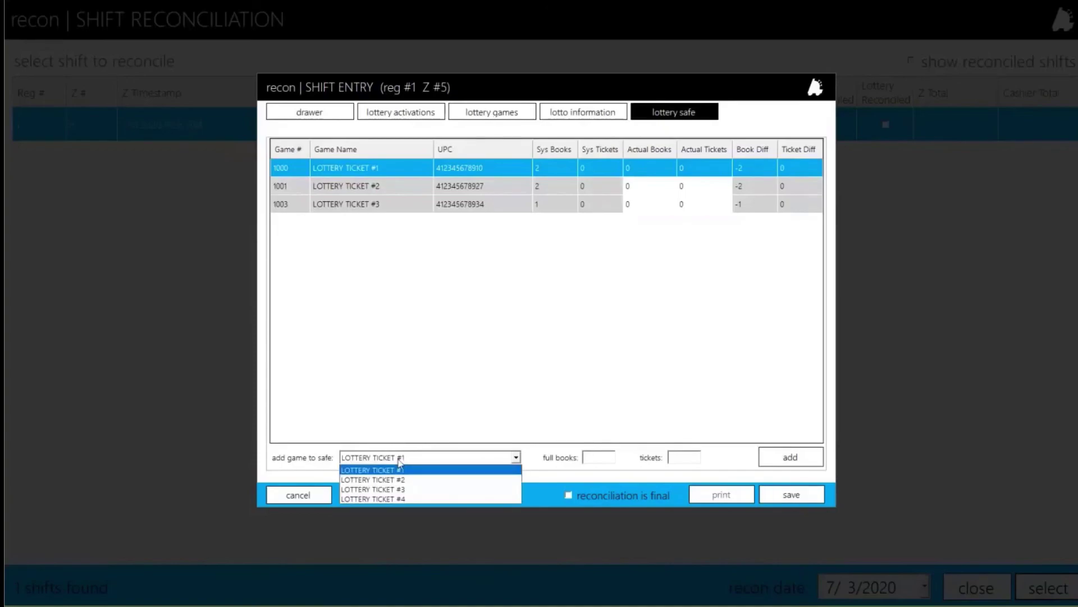
click(393, 498)
click(592, 456)
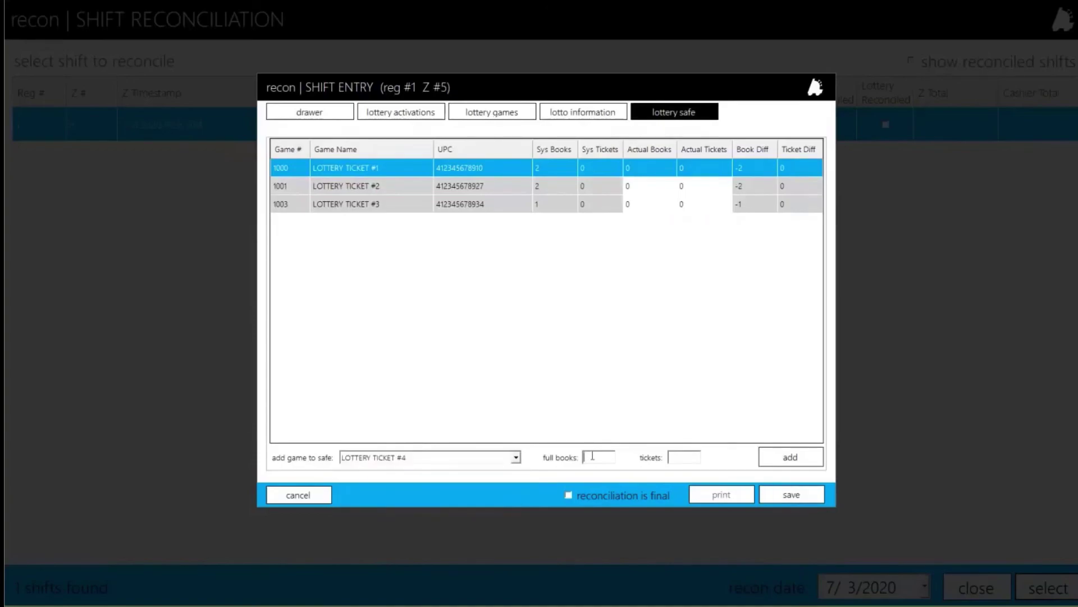
text(2)
click(789, 456)
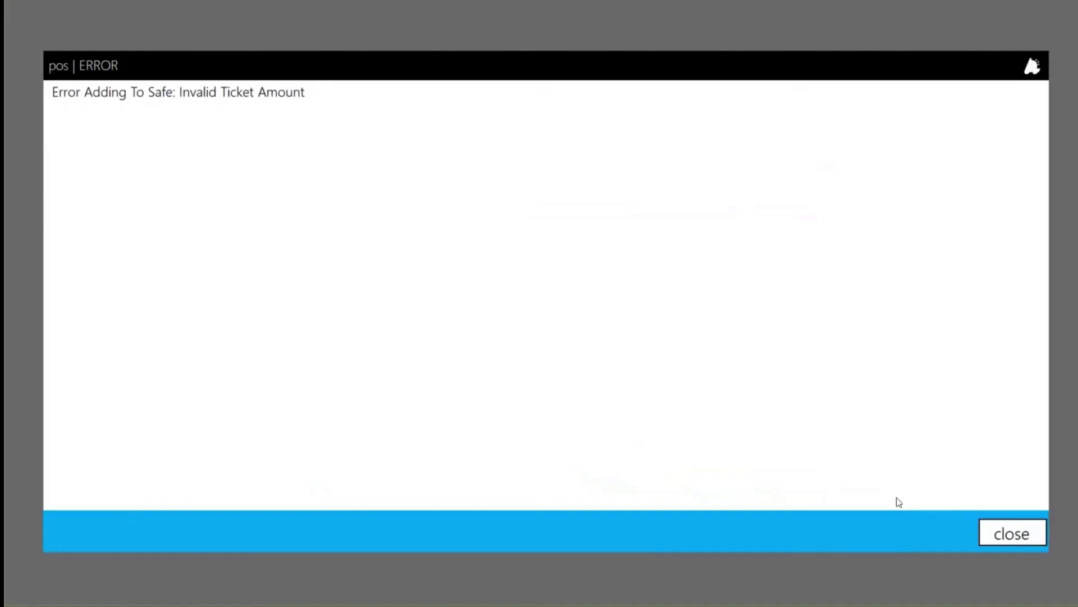
click(1011, 532)
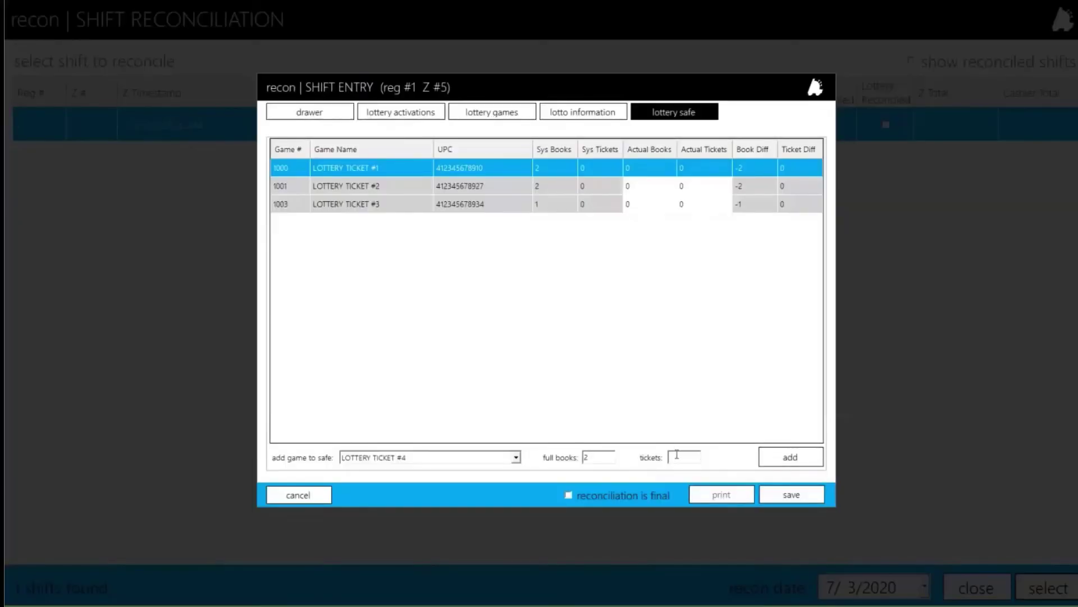
text(00)
click(786, 465)
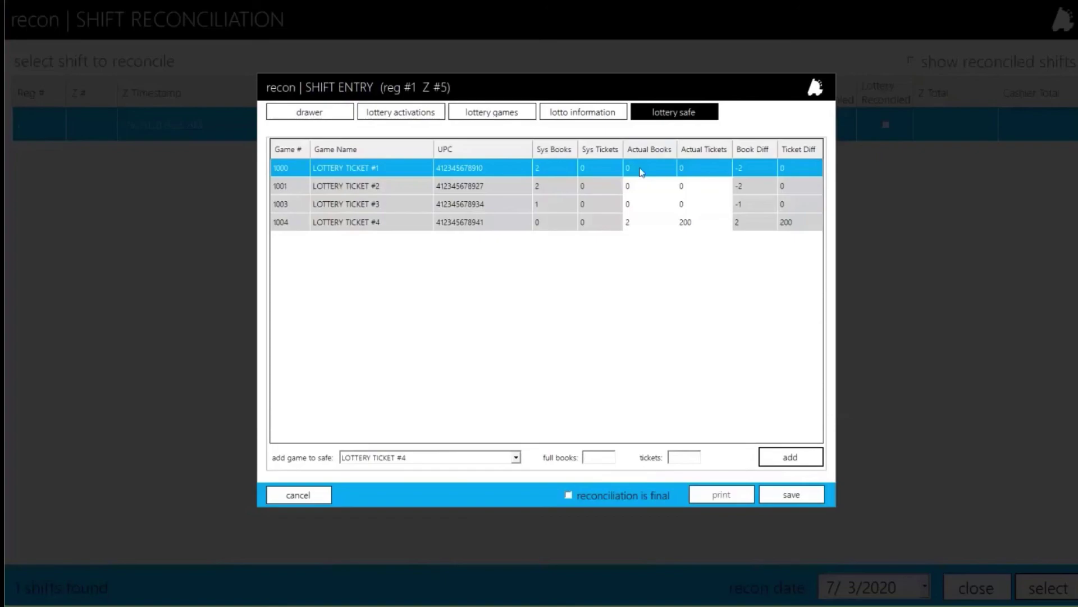
Step: Set the safe's actual books to 2 for both LOTTERY TICKET #1 and LOTTERY TICKET #2
text(2)
key(Return)
text(2)
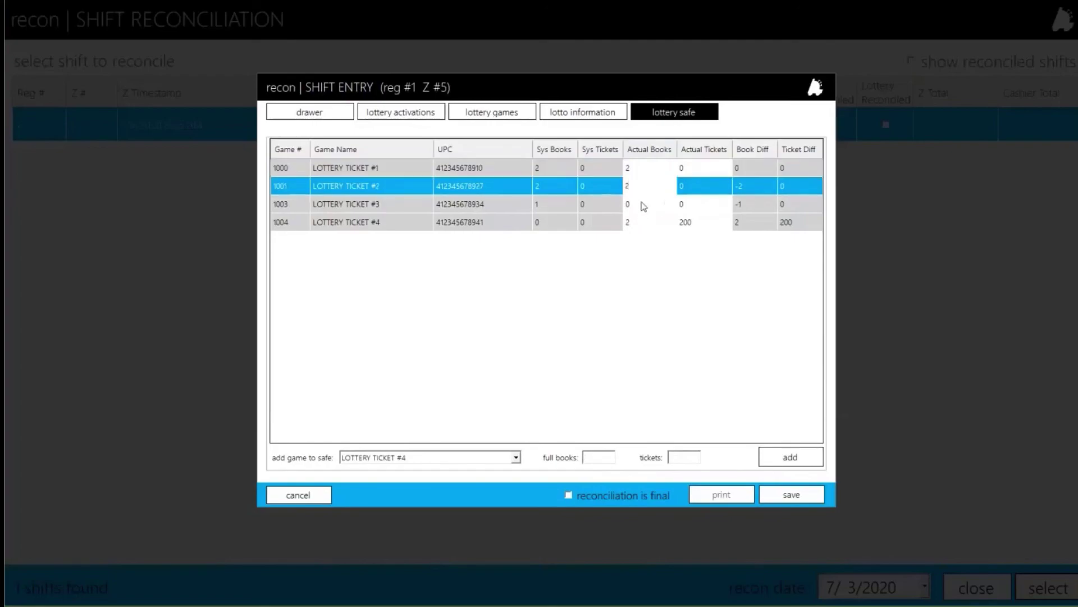
Step: Try 3 and 0 as the actual book count of LOTTERY TICKET #3 in the safe
click(637, 204)
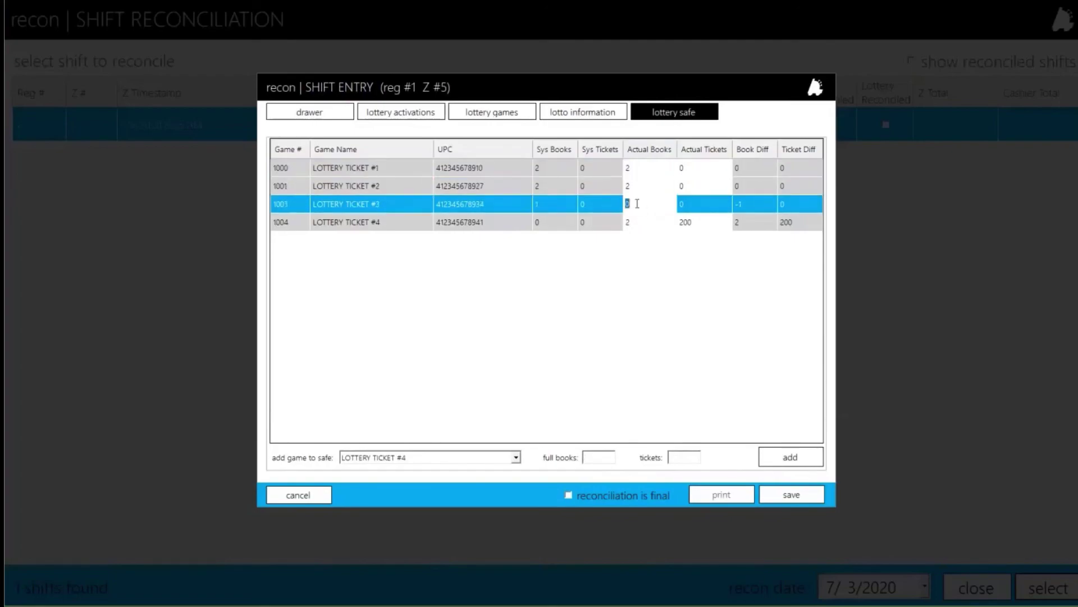
text(3)
click(636, 227)
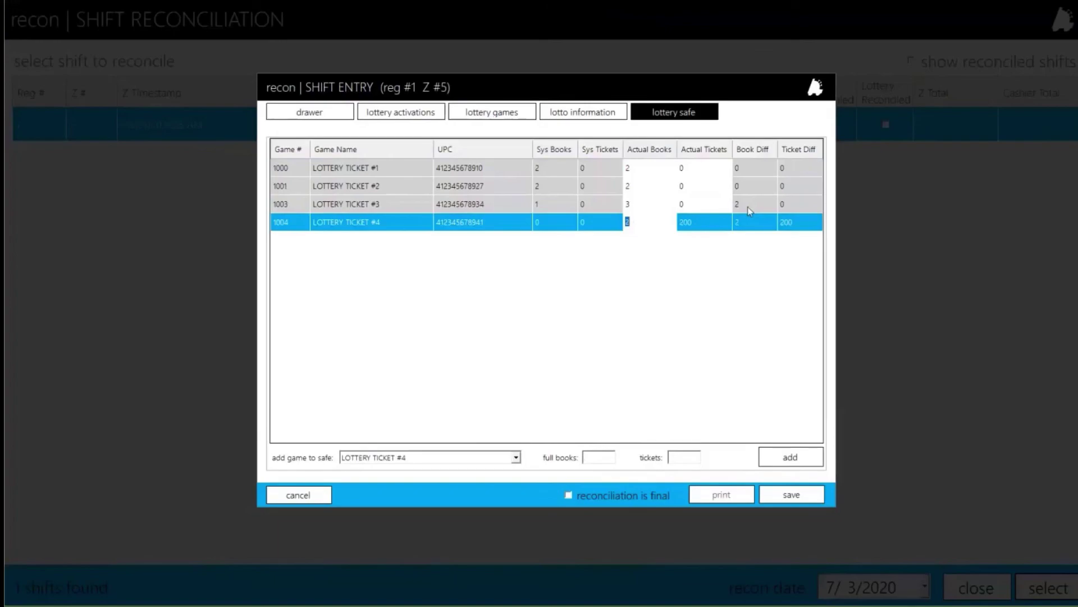
click(592, 210)
click(634, 204)
text(0)
click(640, 227)
click(386, 203)
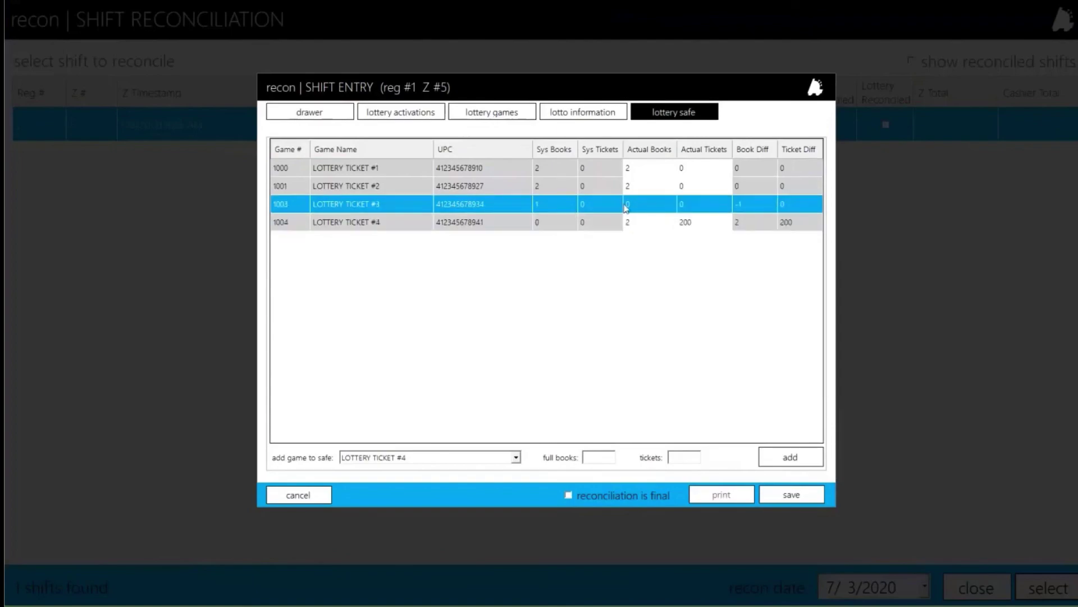
Step: Set the actual books of LOTTERY TICKET #3 to 1
click(634, 203)
text(1)
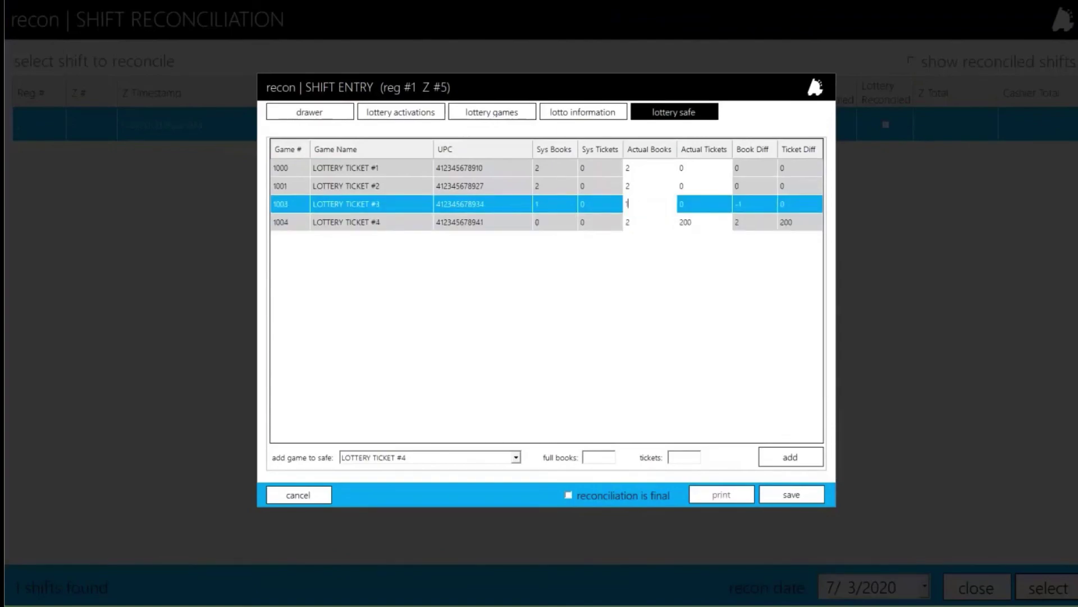
click(644, 219)
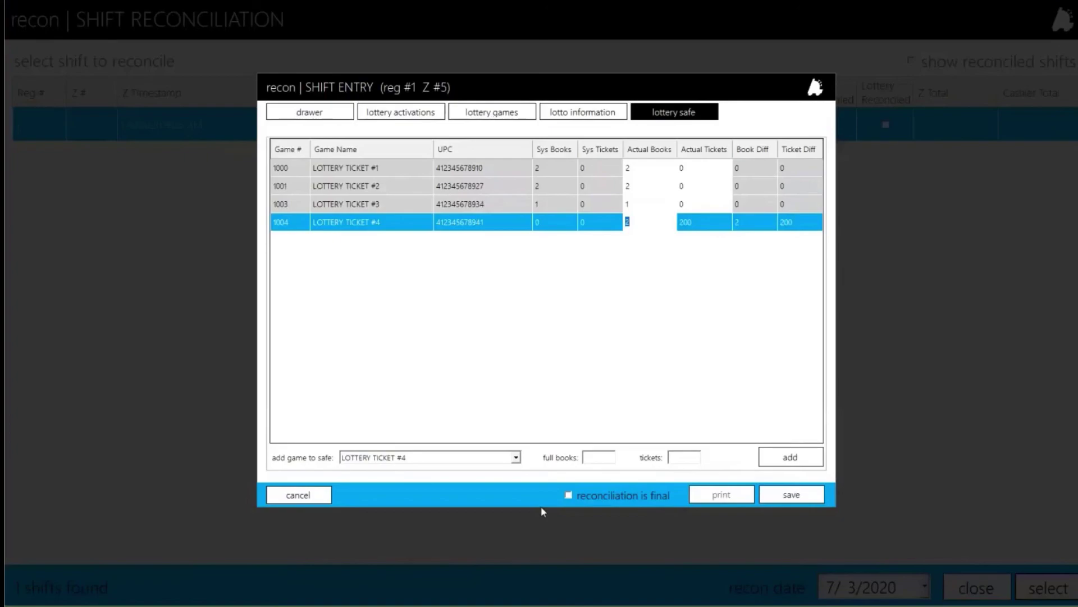
Step: Mark the shift reconciliation as final and save the reconciliation data
click(605, 495)
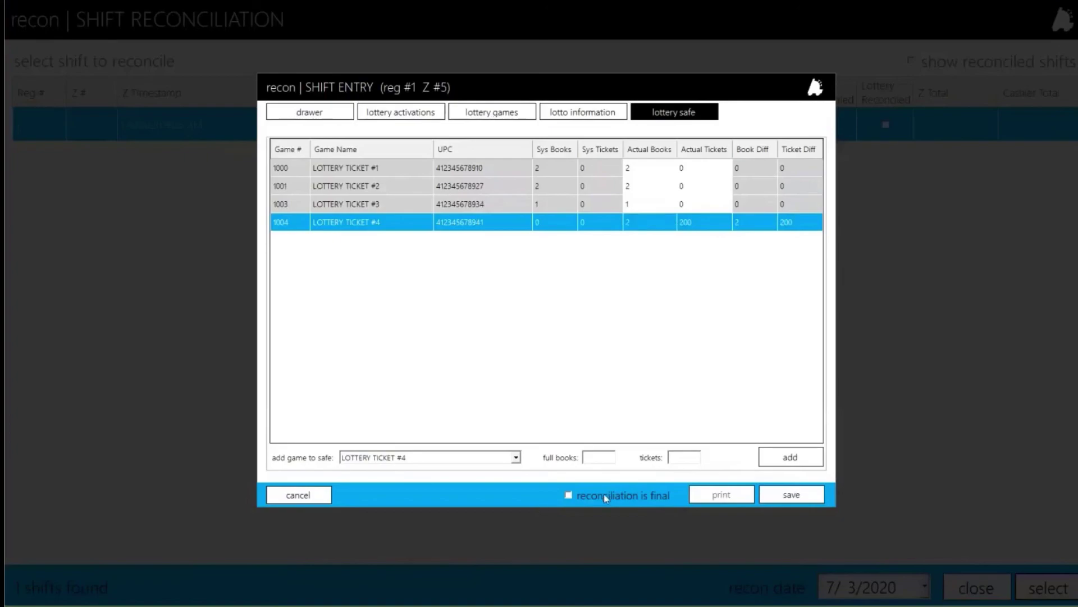
click(785, 497)
click(934, 532)
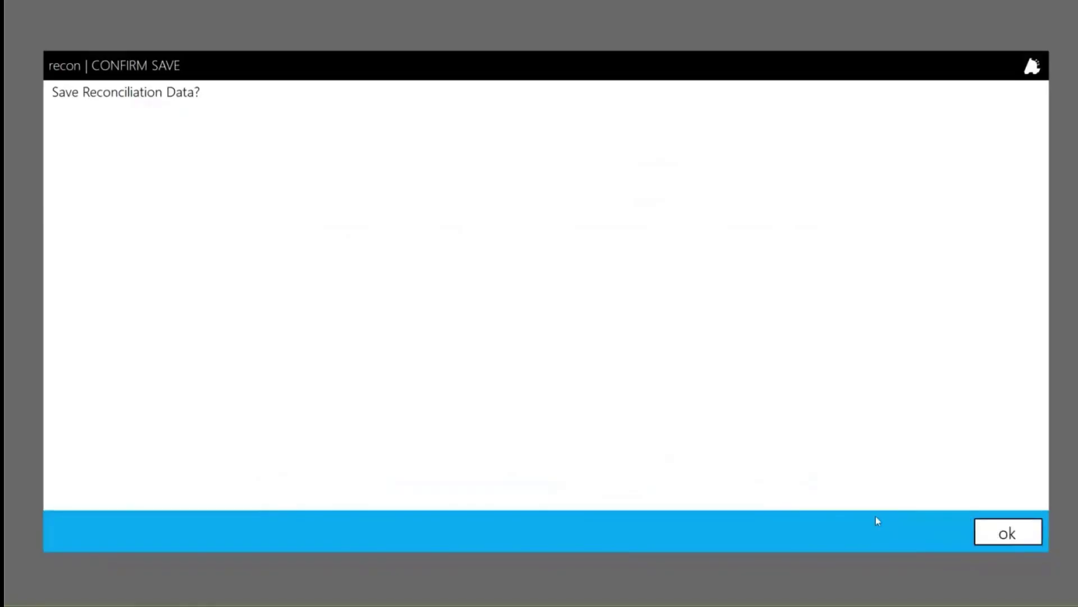
click(1005, 535)
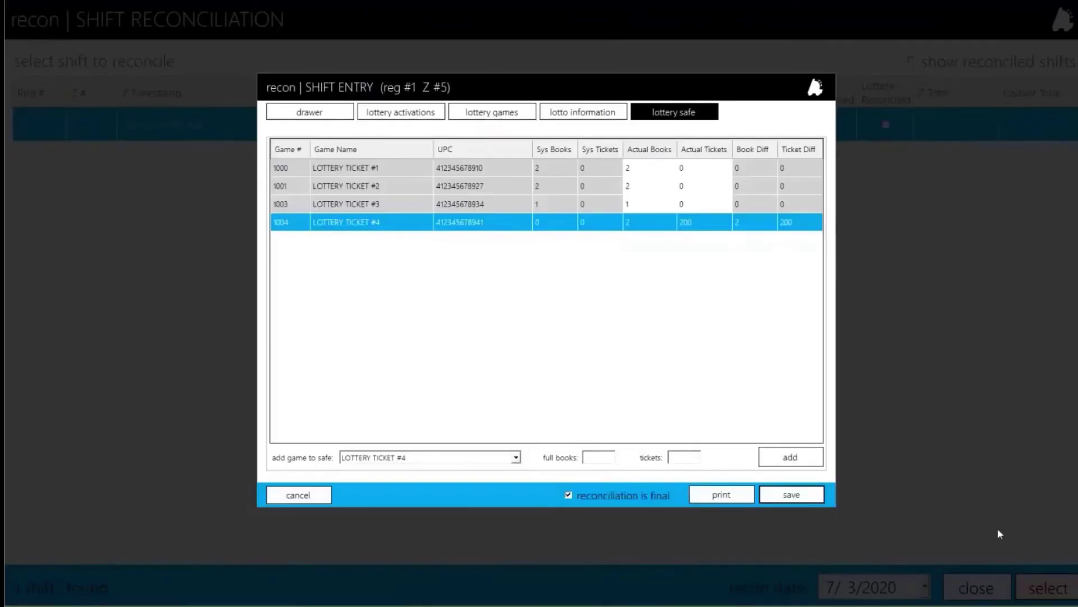
Step: Leave the shift entry and the shift reconciliation list and return to the register's sales screen
click(289, 495)
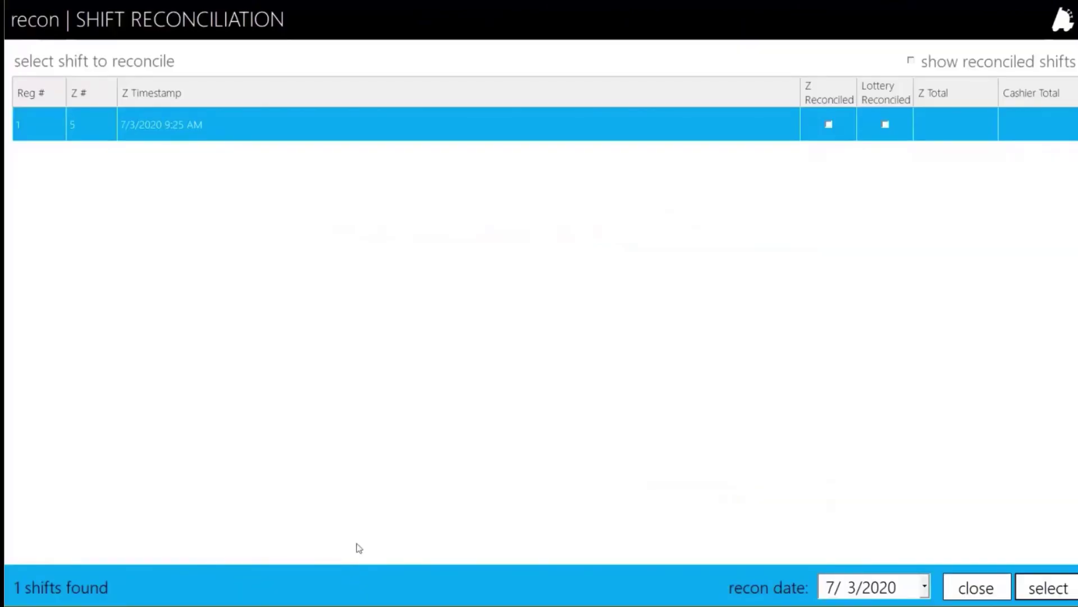
click(977, 588)
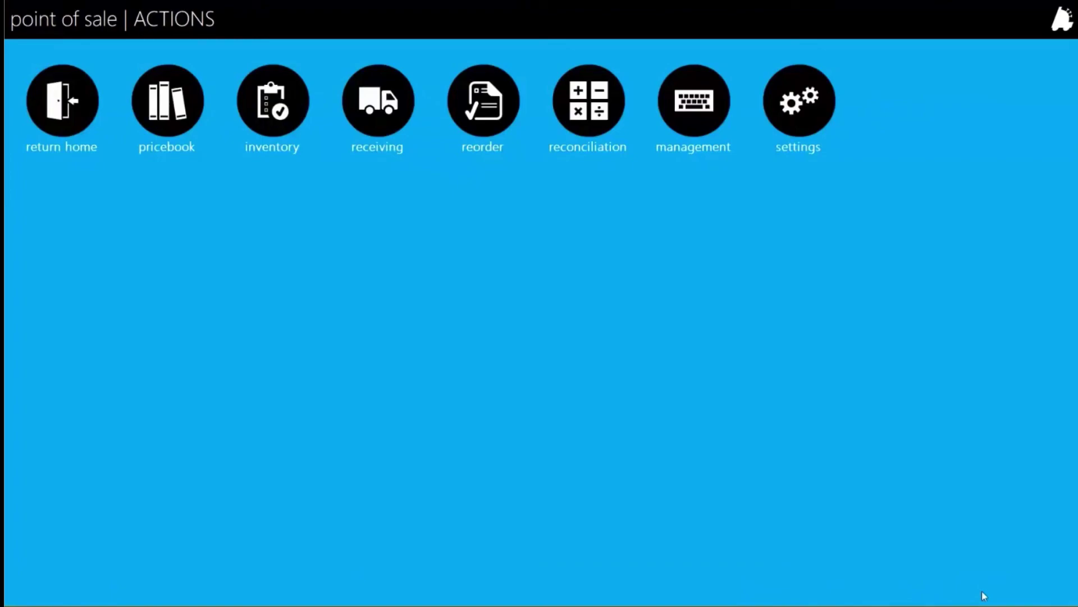
click(69, 125)
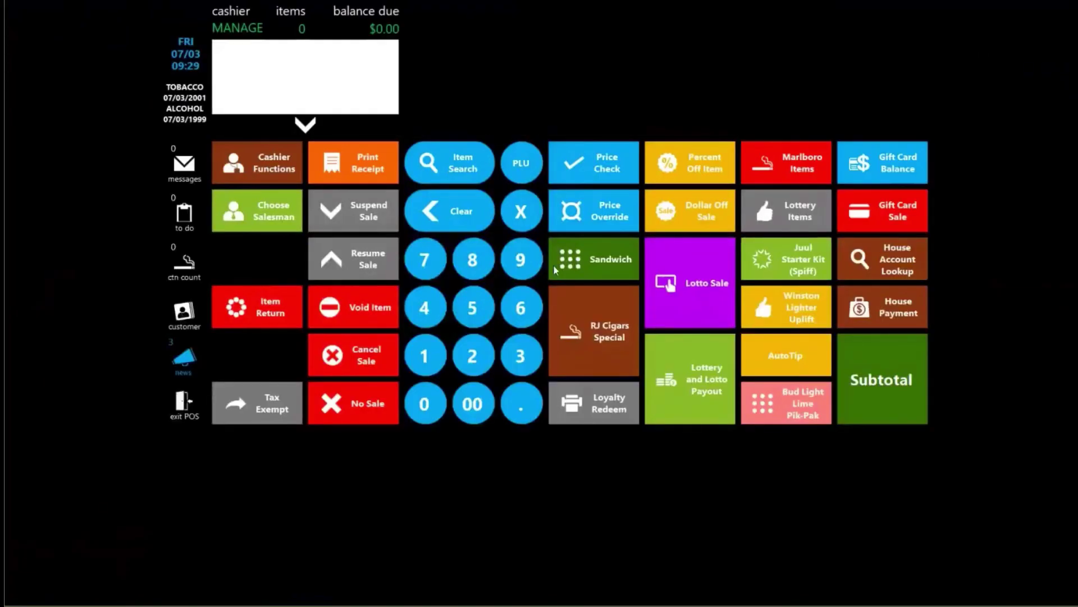
Step: Ring up a sale of 101 LOTTERY TICKET #1 and complete it with a cash payment
click(435, 360)
key(asterisk)
click(791, 220)
click(548, 52)
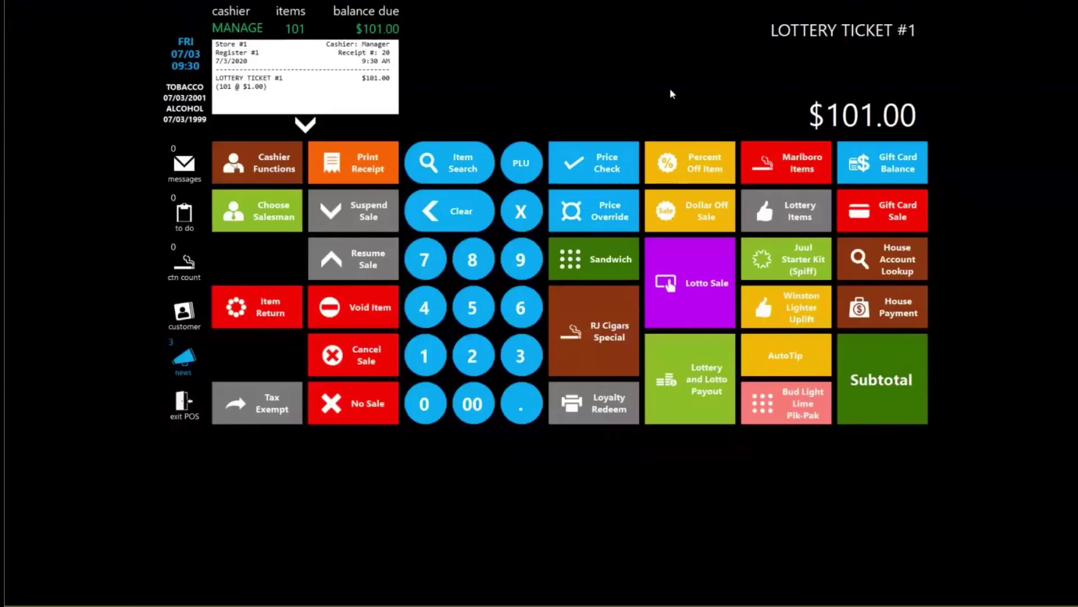
click(893, 380)
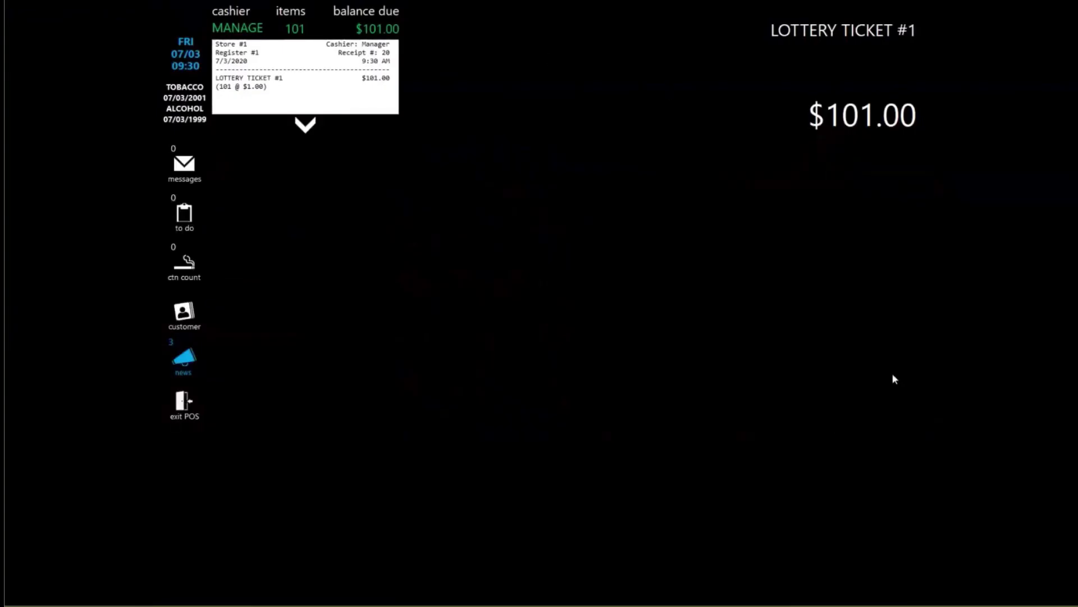
click(599, 251)
Step: Run another Register Z from the cashier functions to close the shift containing the 101-ticket sale
click(279, 168)
click(711, 403)
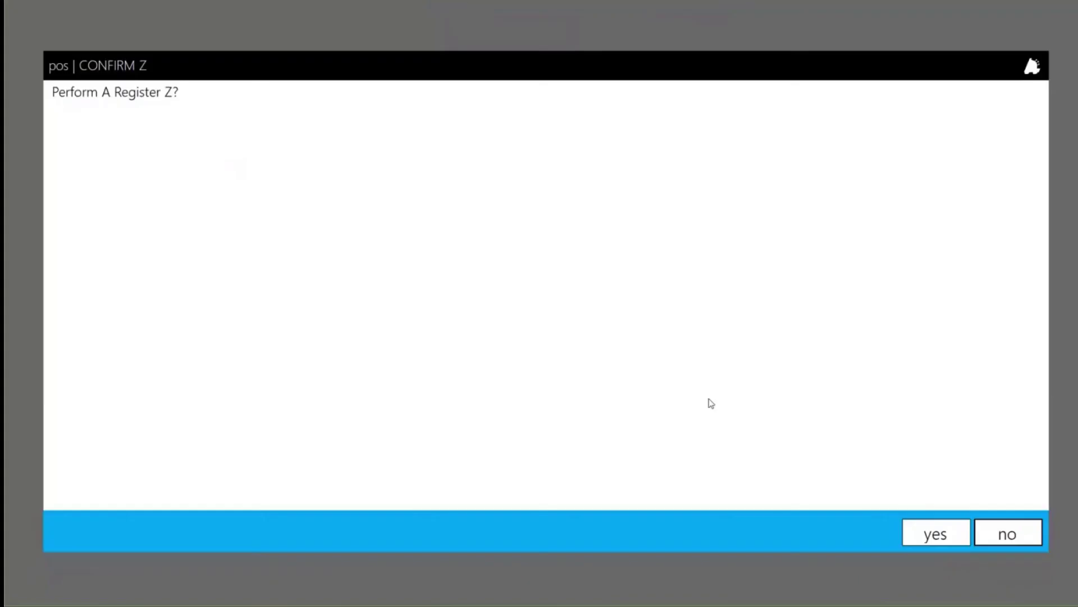
click(910, 530)
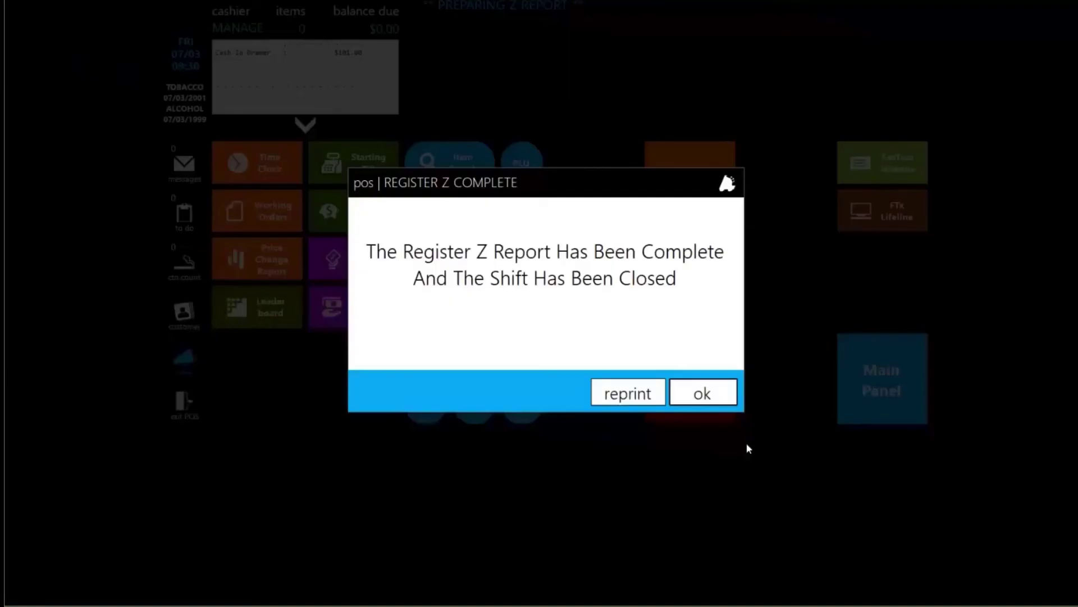
click(702, 393)
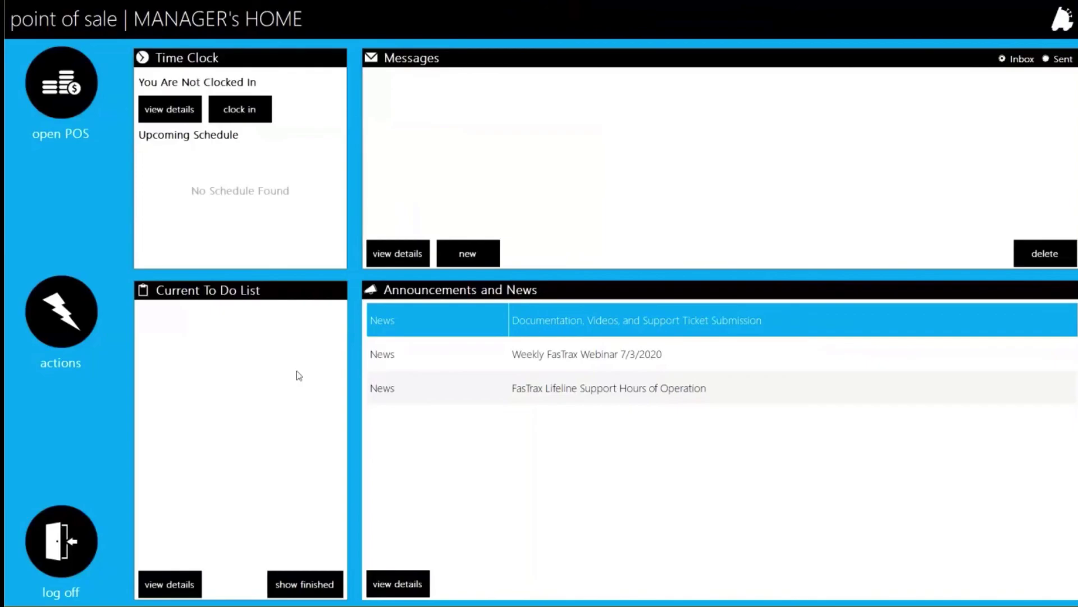
Step: Open the shift reconciliation entry for the shift listed on 7/3/2020
click(61, 311)
click(599, 123)
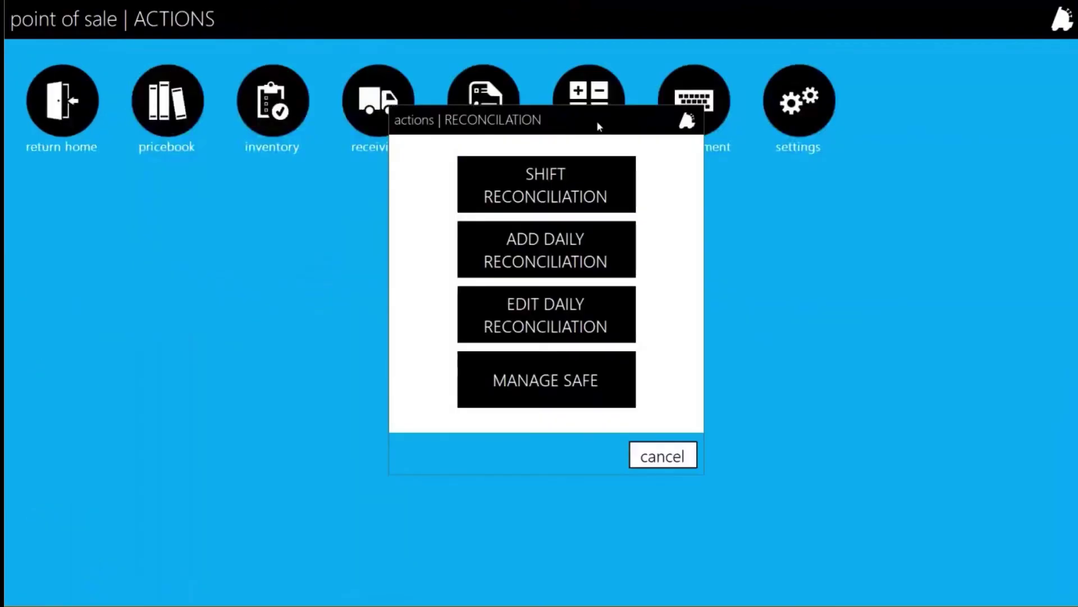
click(544, 191)
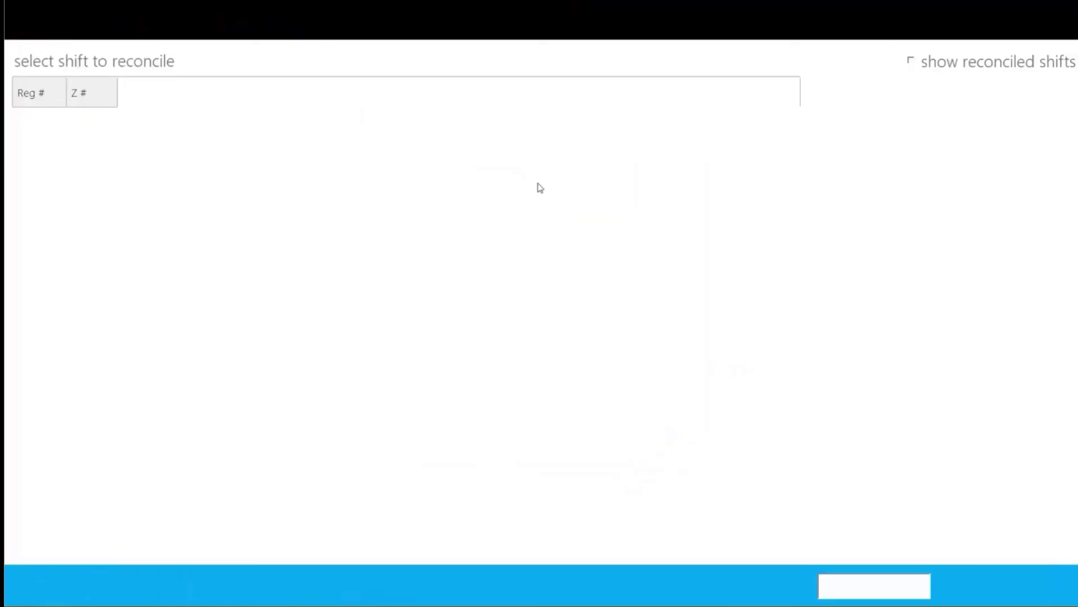
double_click(277, 125)
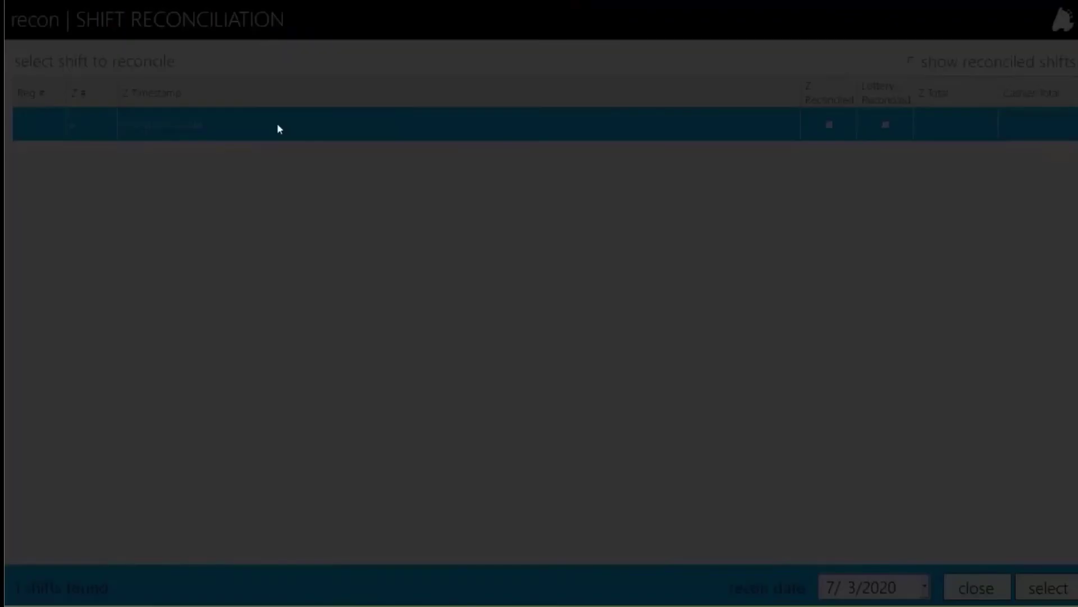
Step: Enter 101.00 as the cashier's cash in drawer and activate book 2 of LOTTERY TICKET #1
text(101.00)
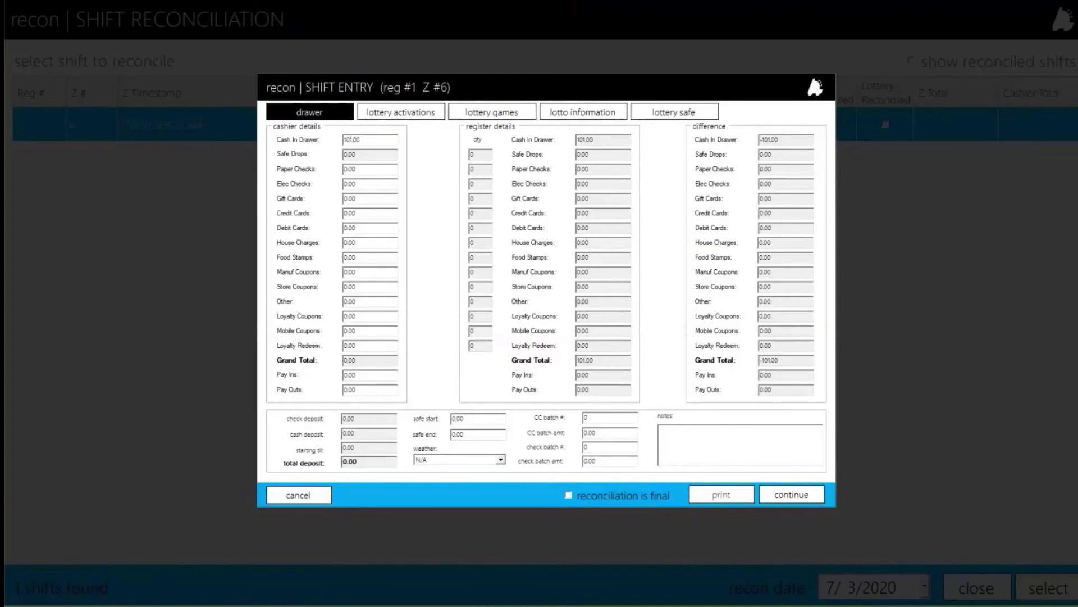
click(792, 494)
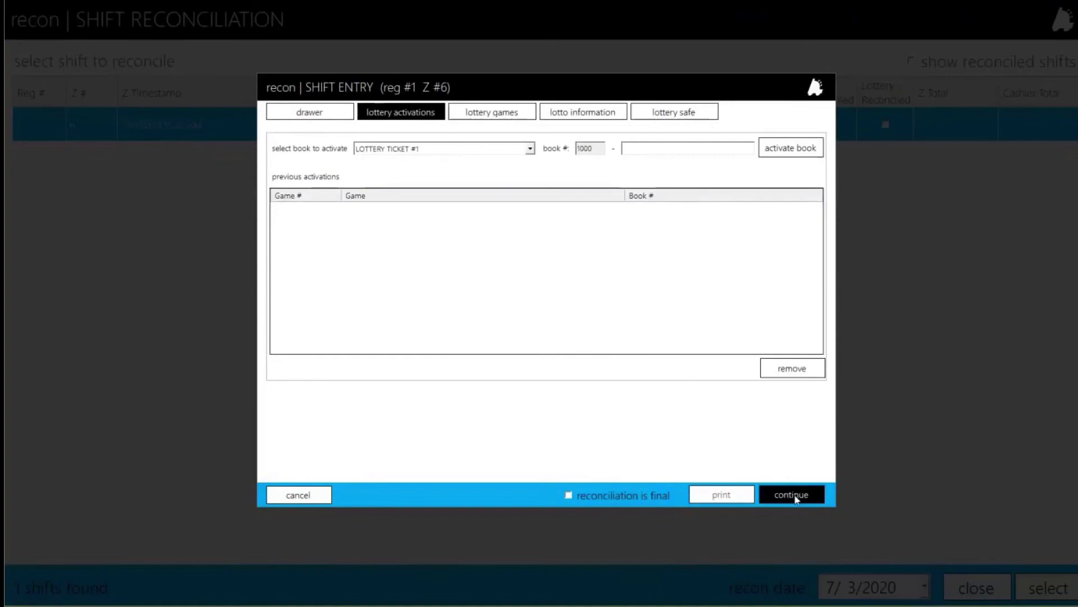
click(666, 148)
text(2)
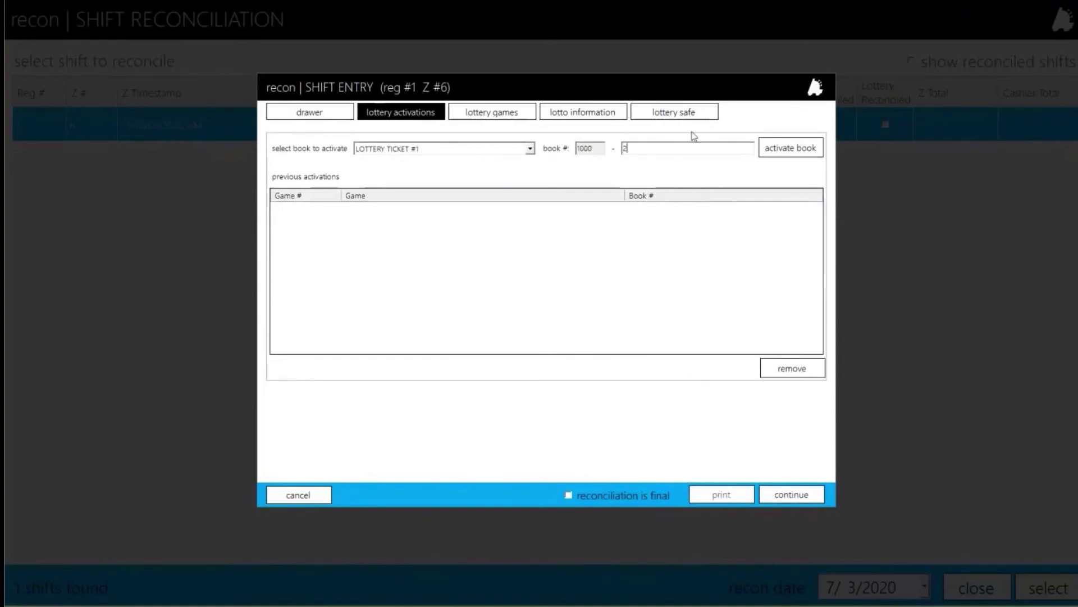
click(802, 149)
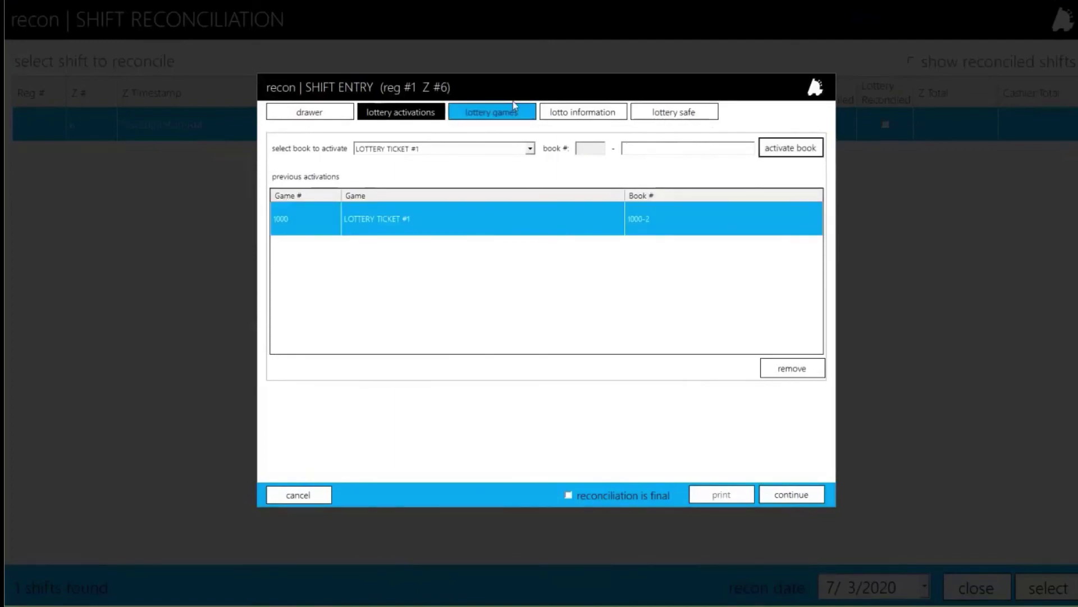
Step: In the lottery games count, set LOTTERY TICKET #1's end number to 94 and its additional books to 1
click(790, 497)
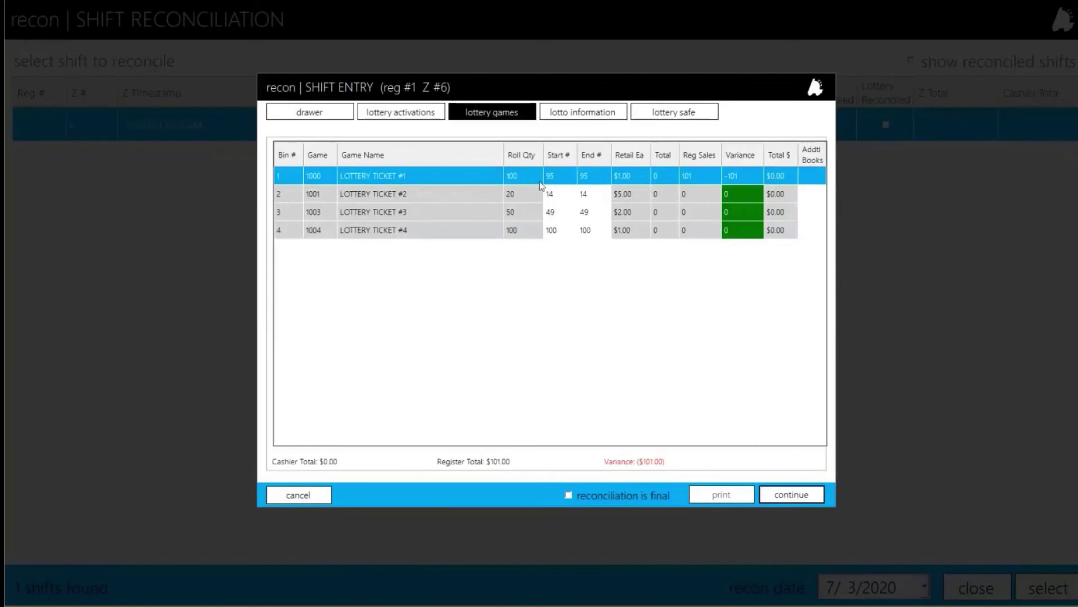
click(602, 180)
text(94)
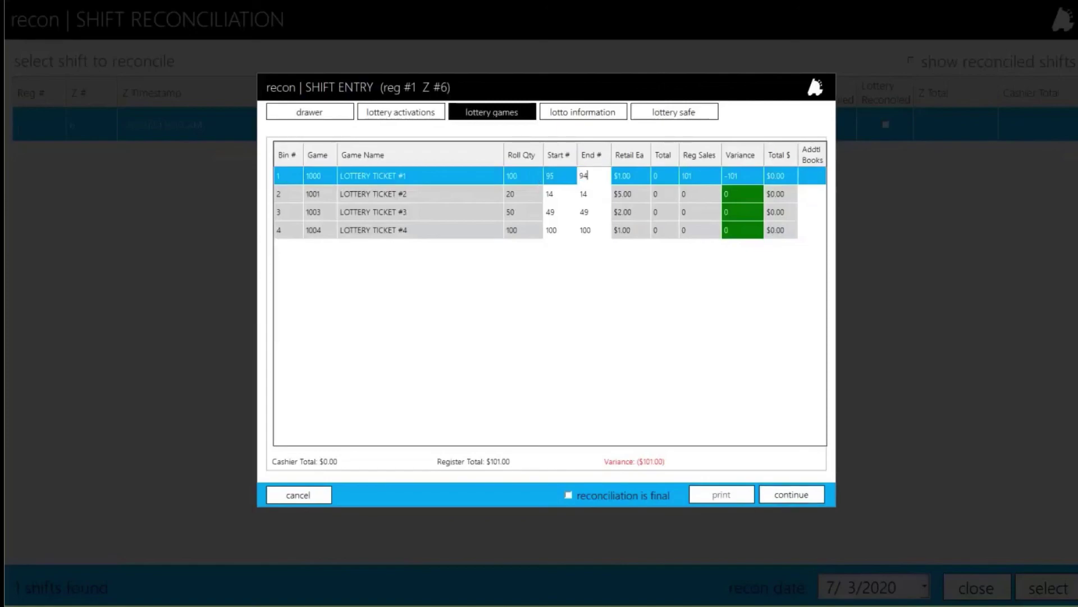
key(Return)
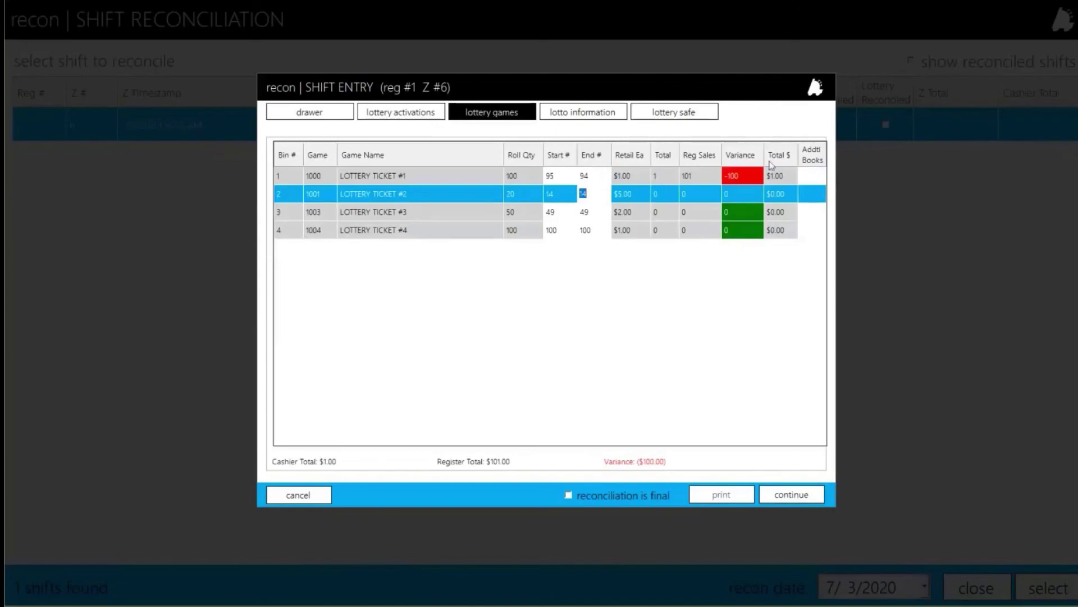
click(813, 175)
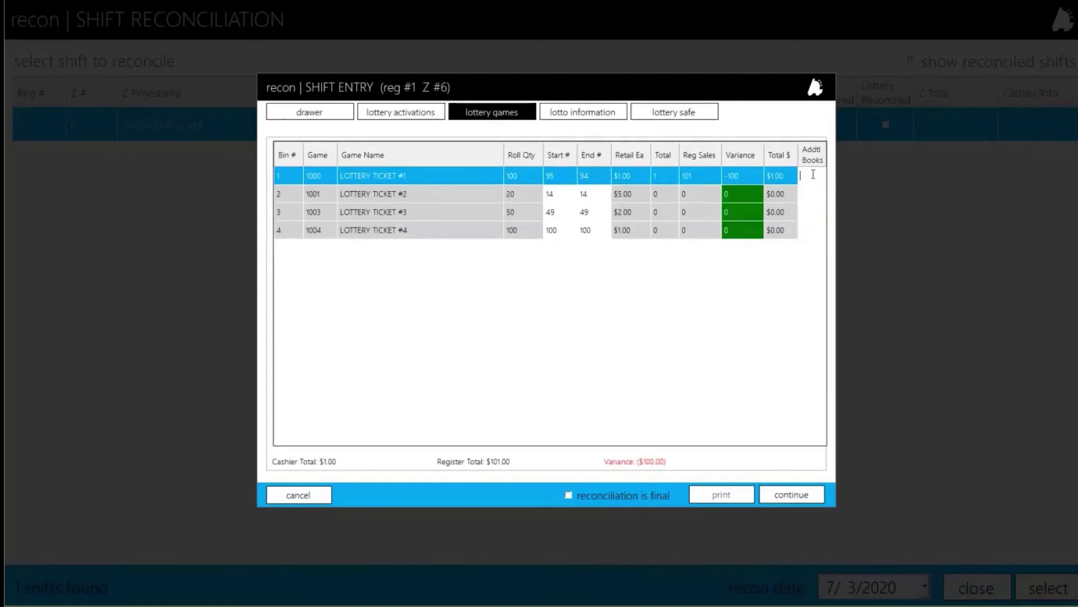
text(1)
click(697, 192)
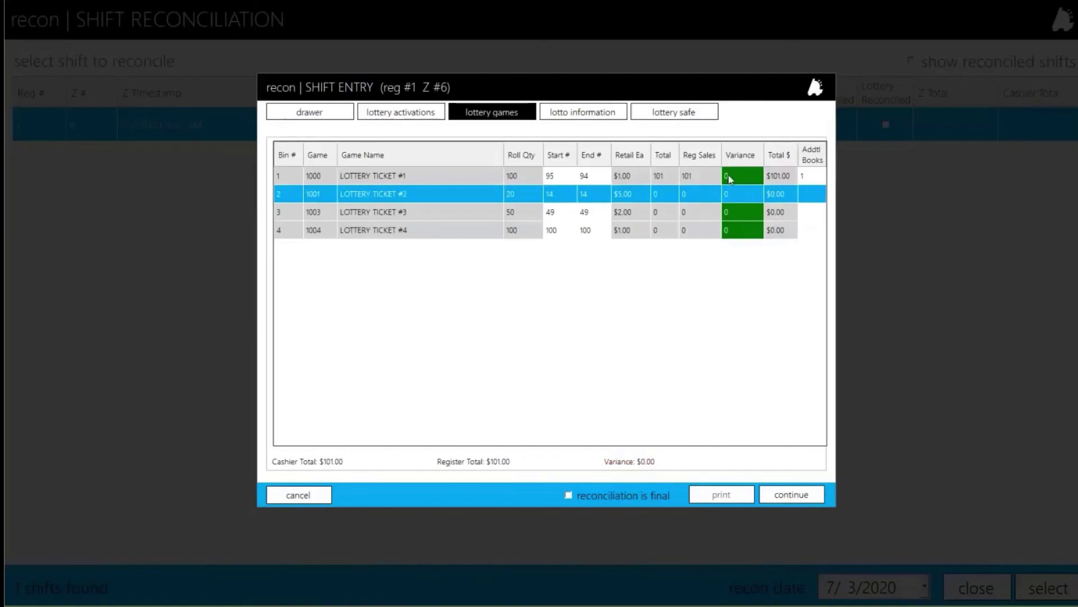
Step: Record the safe's actual books as 1, 2, 1 and 2 for LOTTERY TICKET #1 to #4, with 200 actual tickets for #4
click(769, 491)
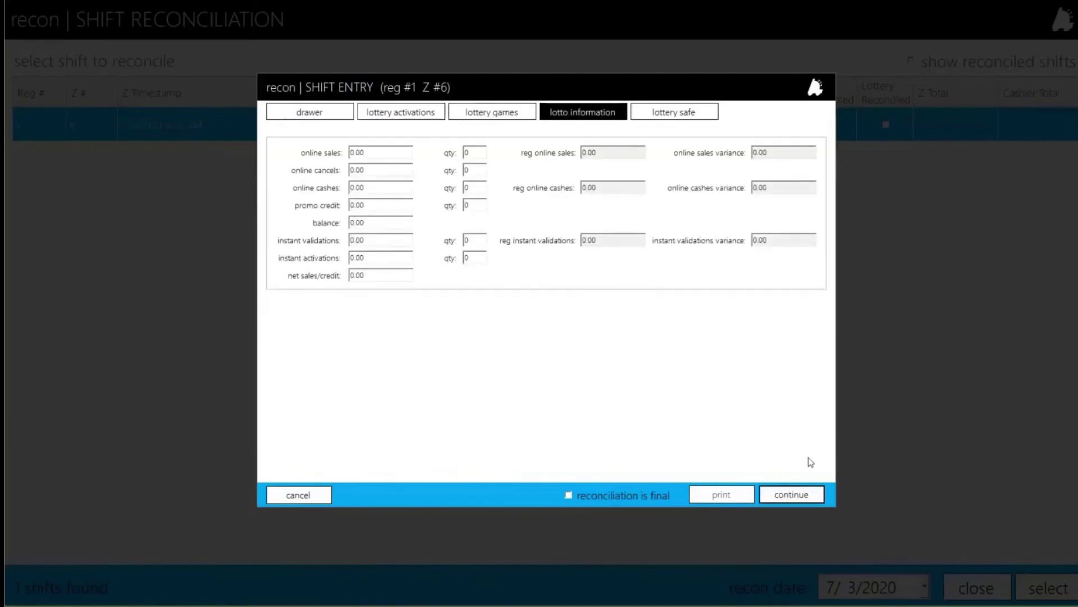
click(795, 500)
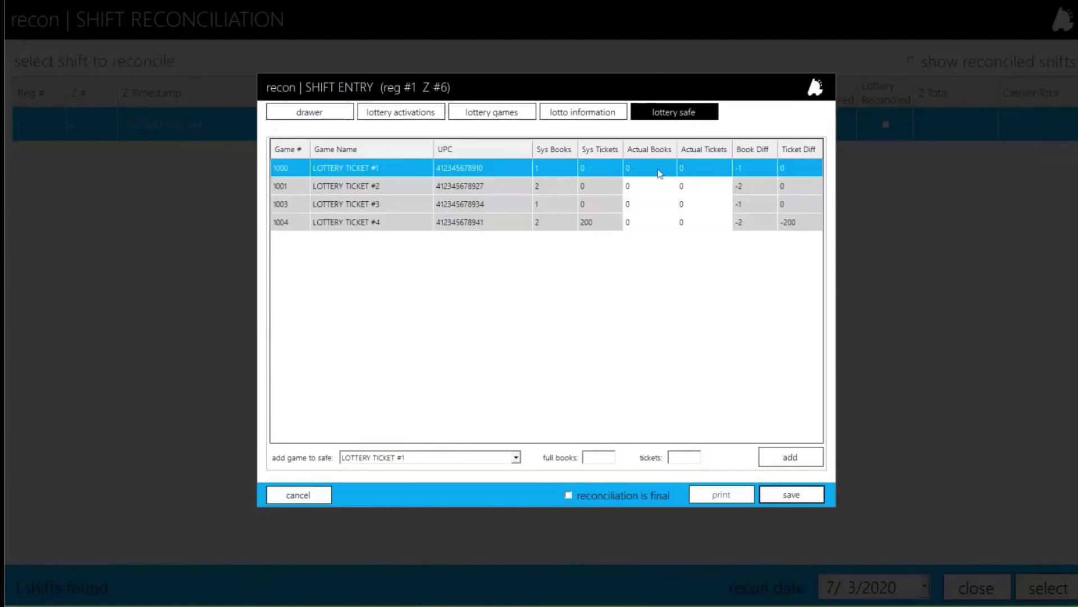
text(1)
click(650, 192)
text(2)
click(648, 205)
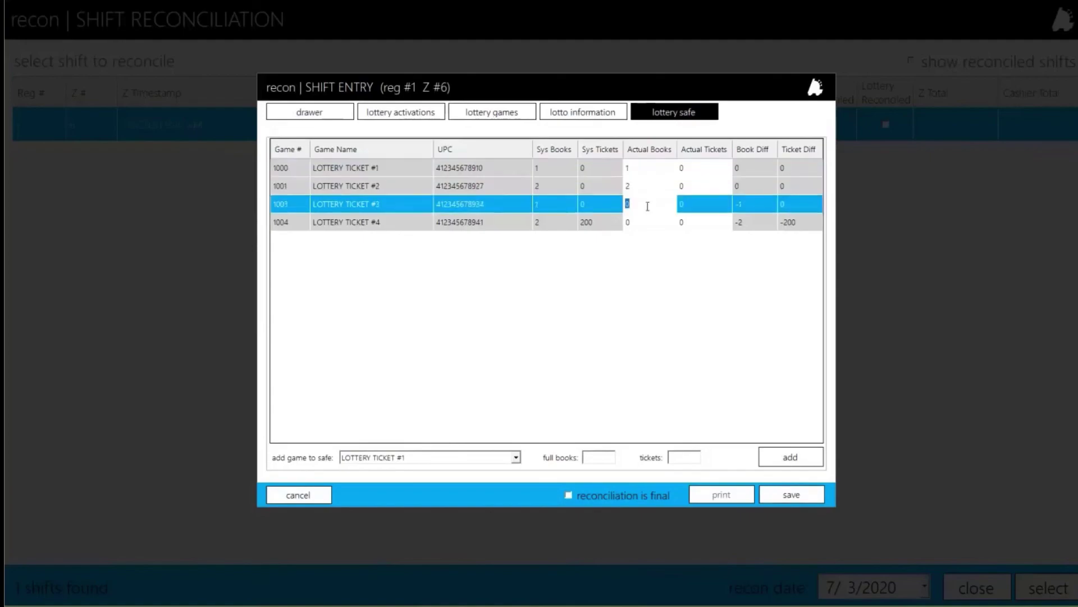
text(1)
click(643, 223)
text(2)
click(693, 227)
text(200)
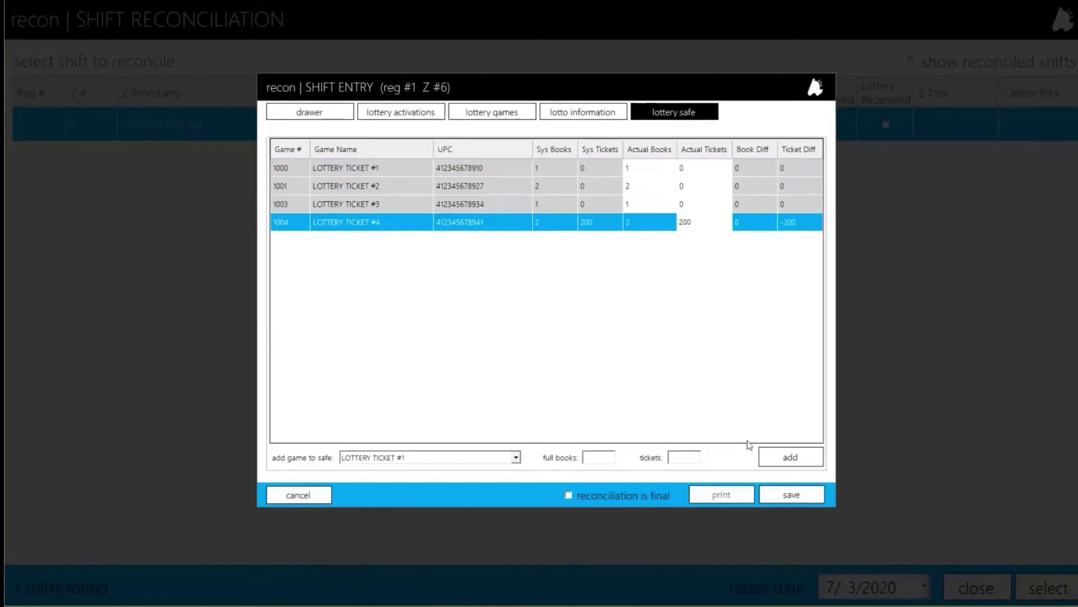
click(642, 203)
Step: Mark the reconciliation as final, save its data and leave the shift entry
click(643, 497)
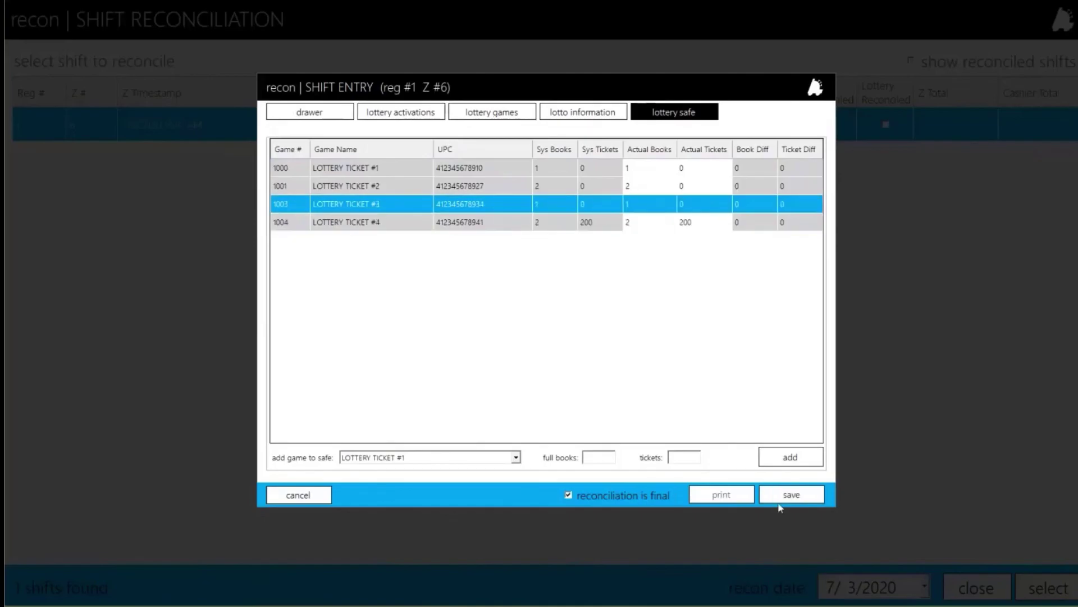
click(796, 498)
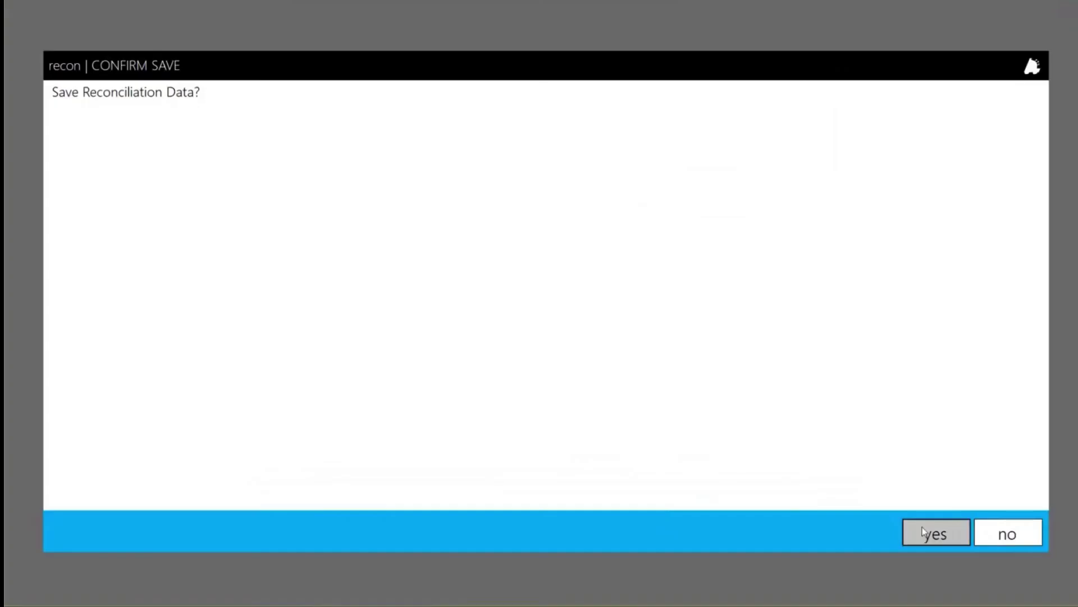
click(928, 532)
click(1006, 532)
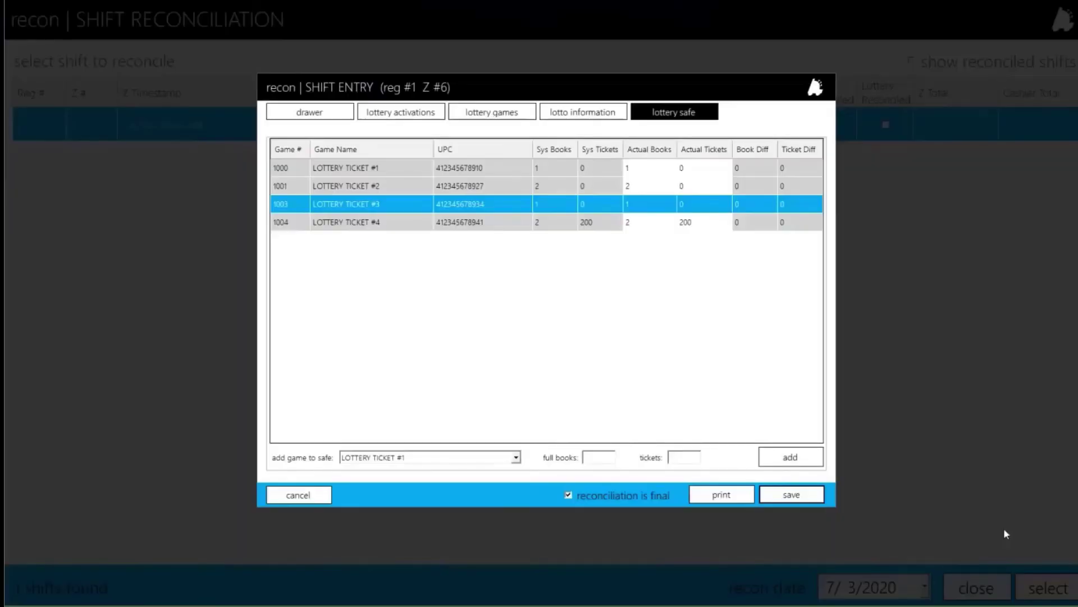
click(298, 495)
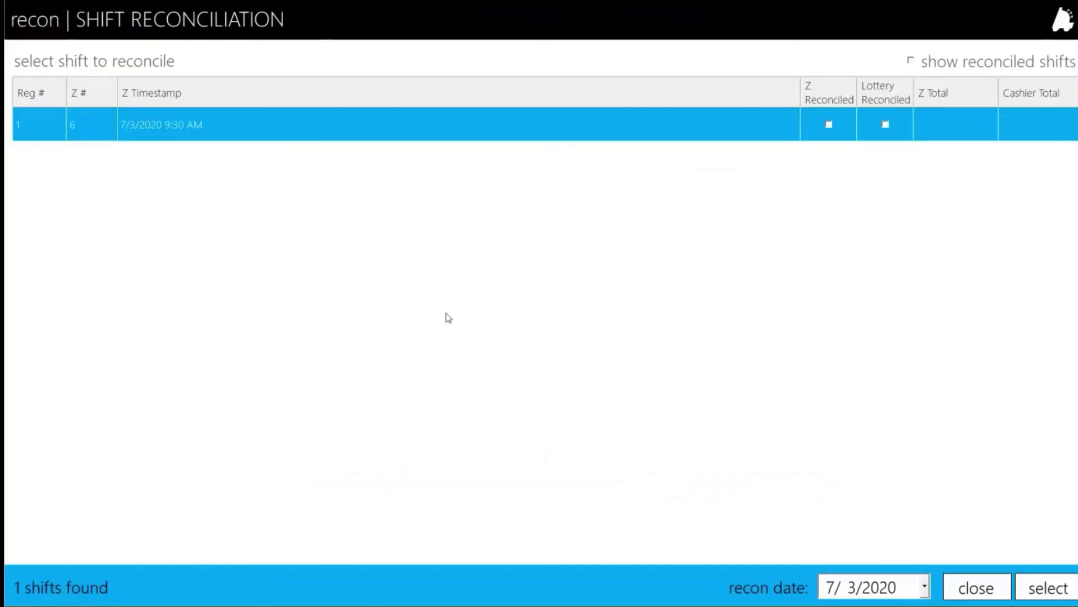
Step: Switch to FasTrax Director and open the pricebook item details of LOTTERY TICKET #1 to check its on-hand quantity
key(super)
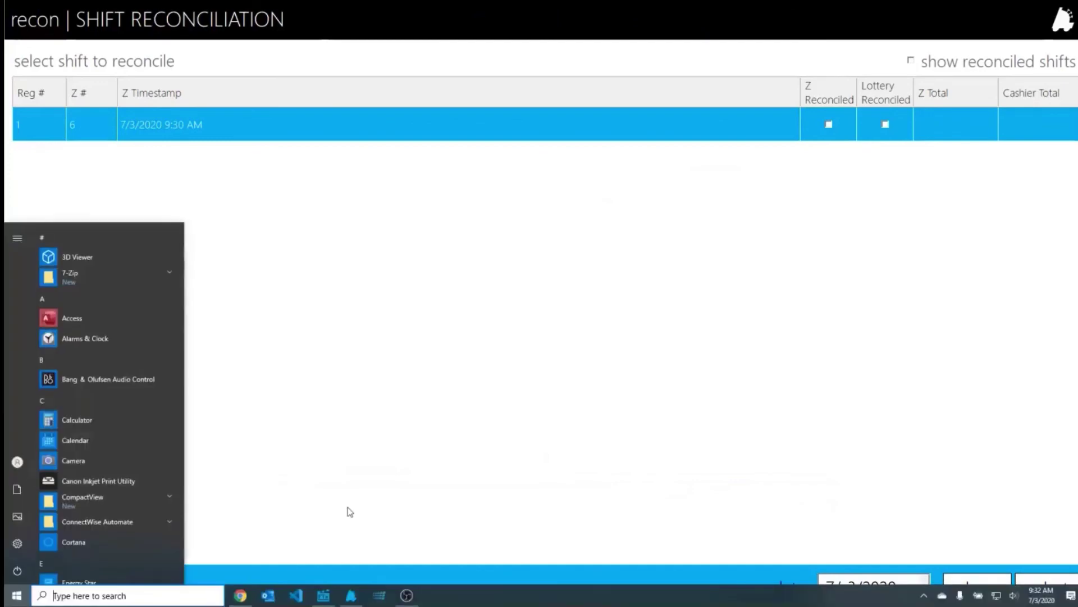
click(324, 595)
click(46, 81)
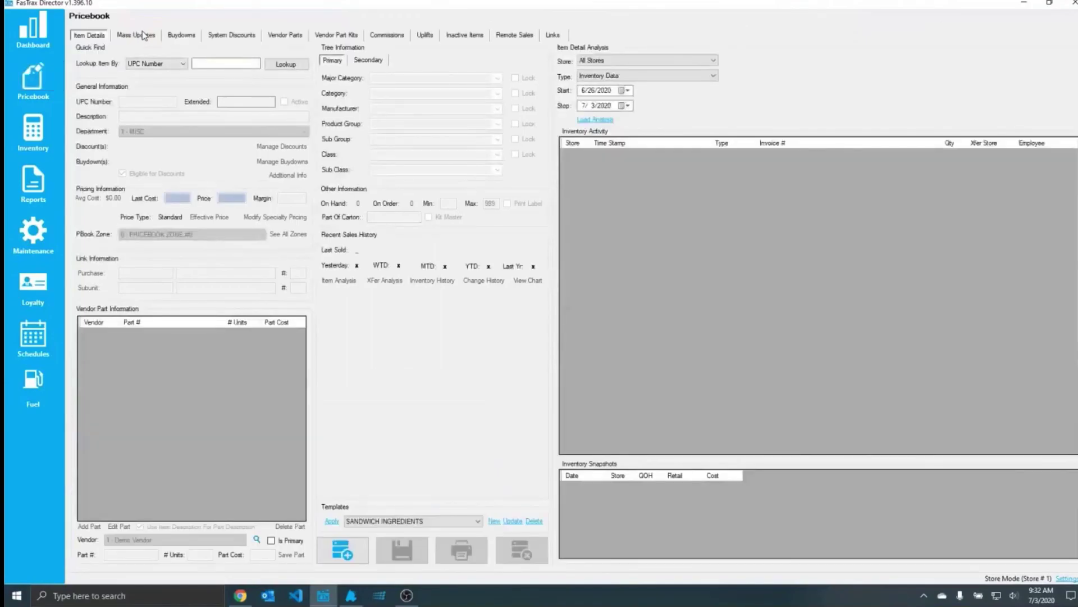
click(143, 35)
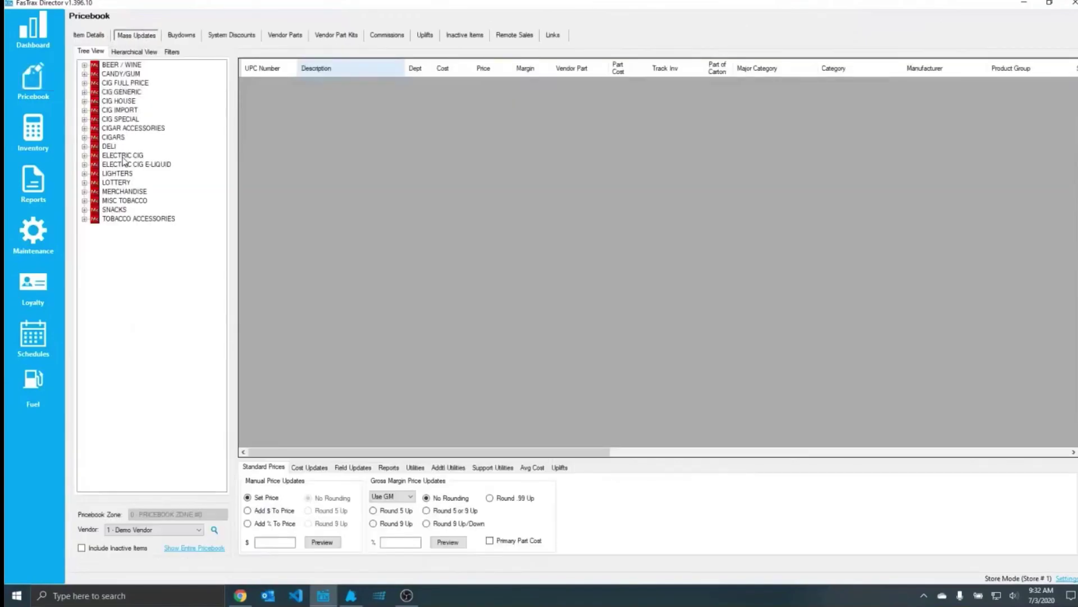
double_click(278, 86)
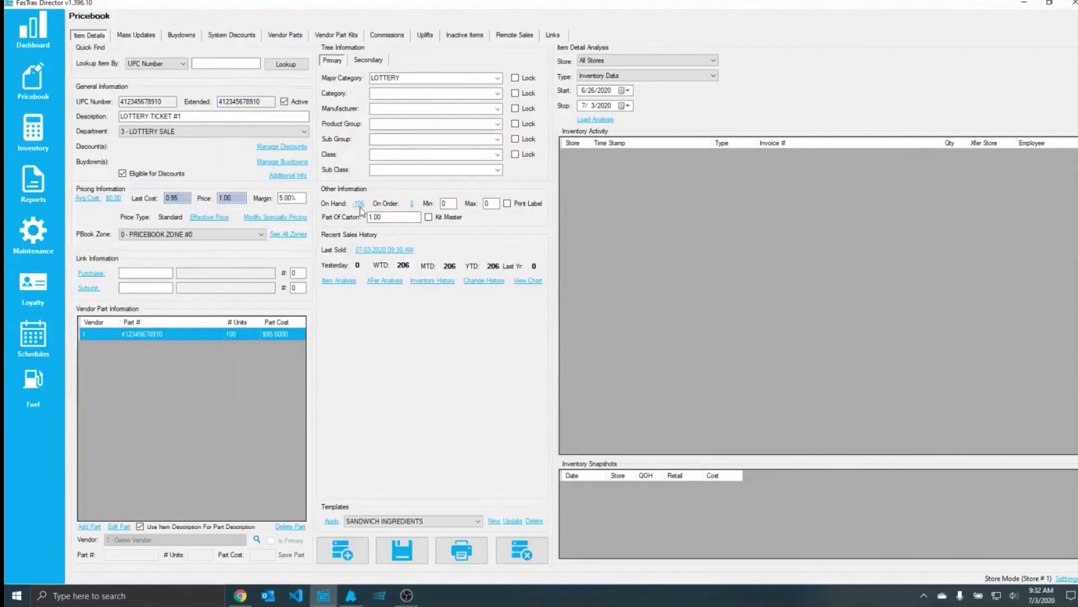
Step: Open the lottery reconciliation details for Z #6 in the inventory section
click(42, 131)
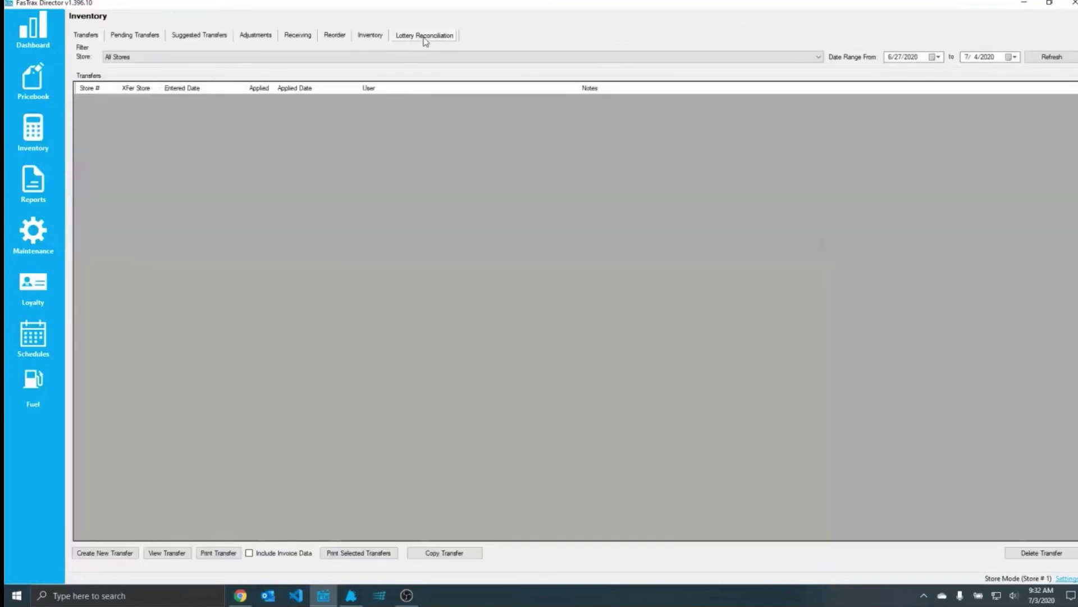
click(425, 36)
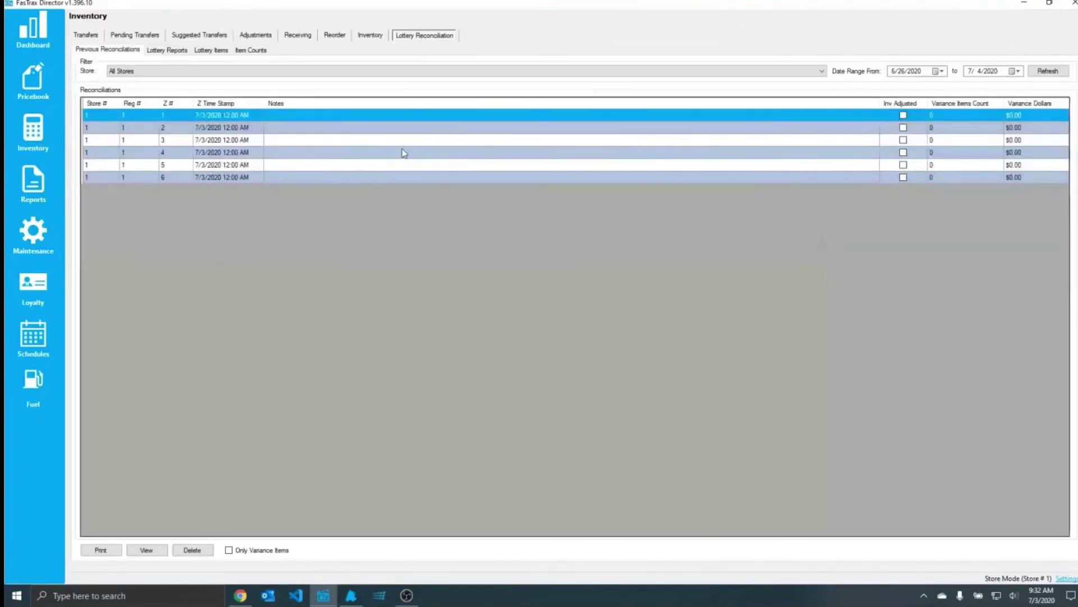
click(183, 177)
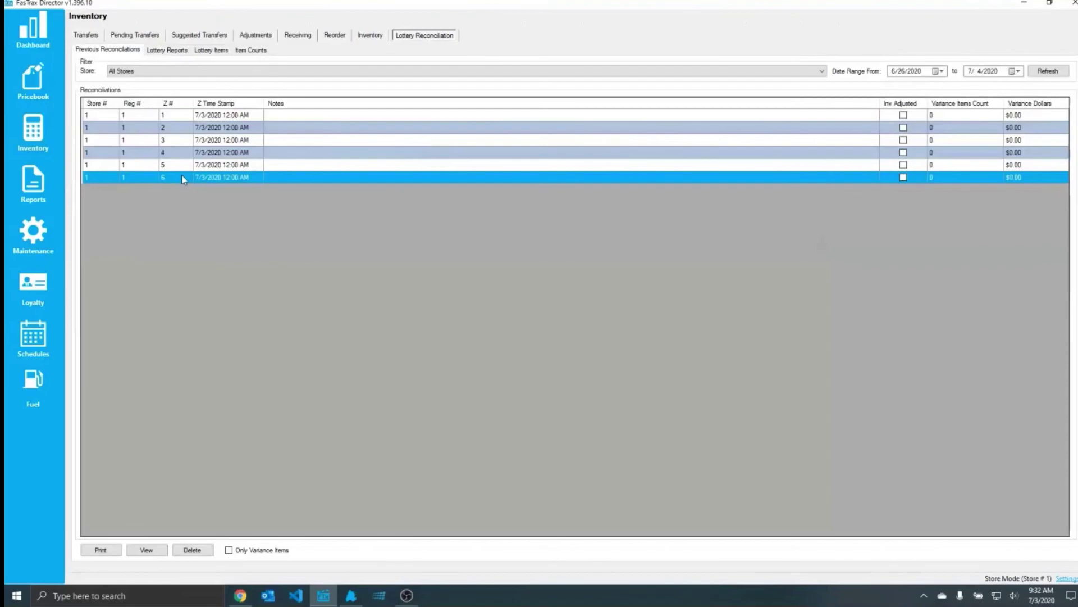
click(146, 551)
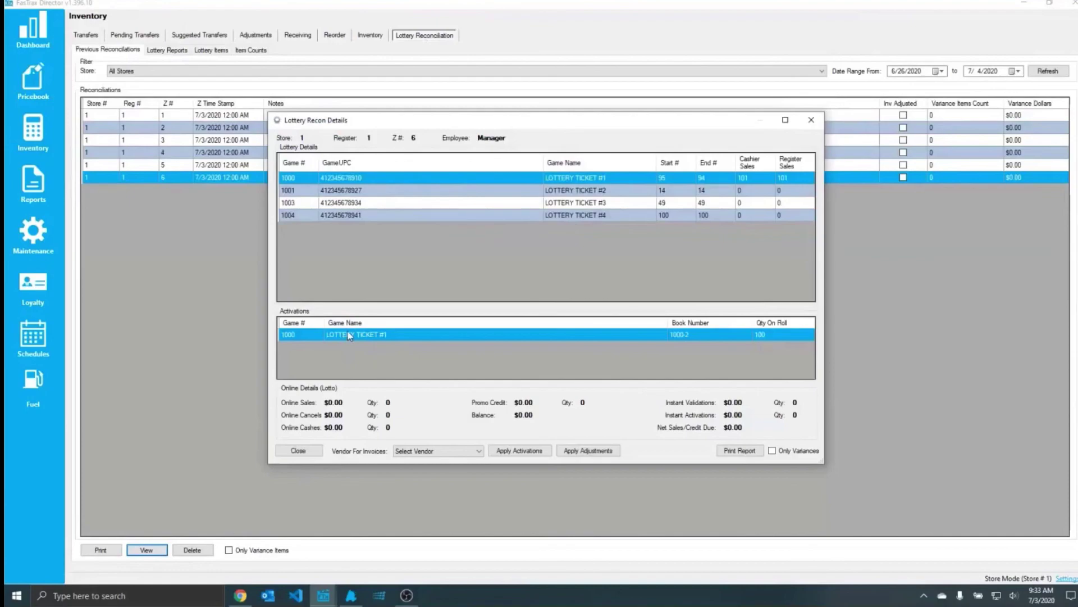
Step: Apply the Z #6 book activations with 1 - Demo Vendor as the invoice vendor, then close the reconciliation details
click(419, 452)
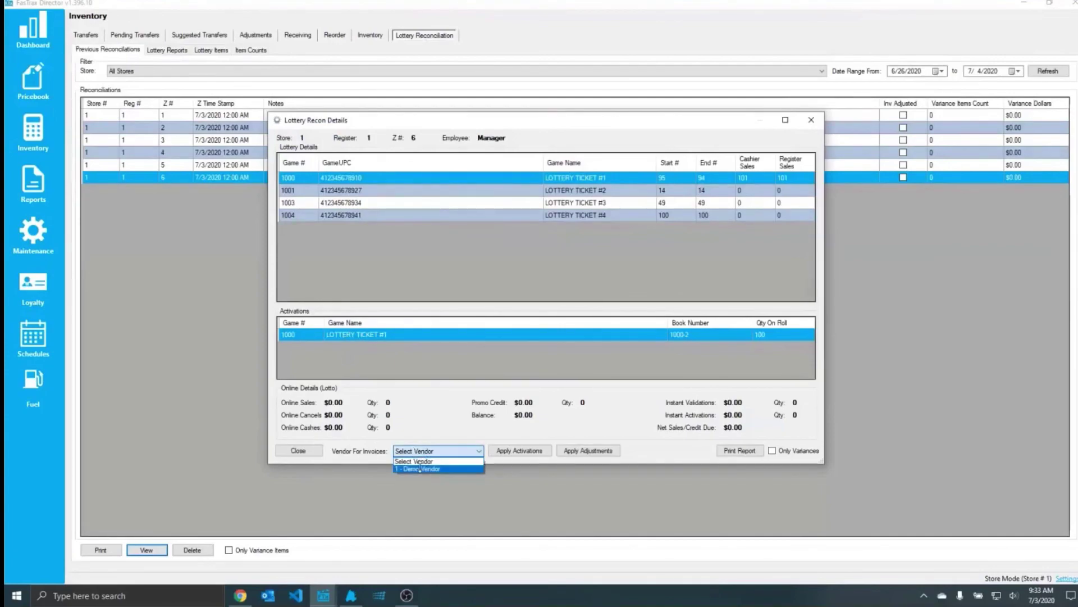
click(420, 468)
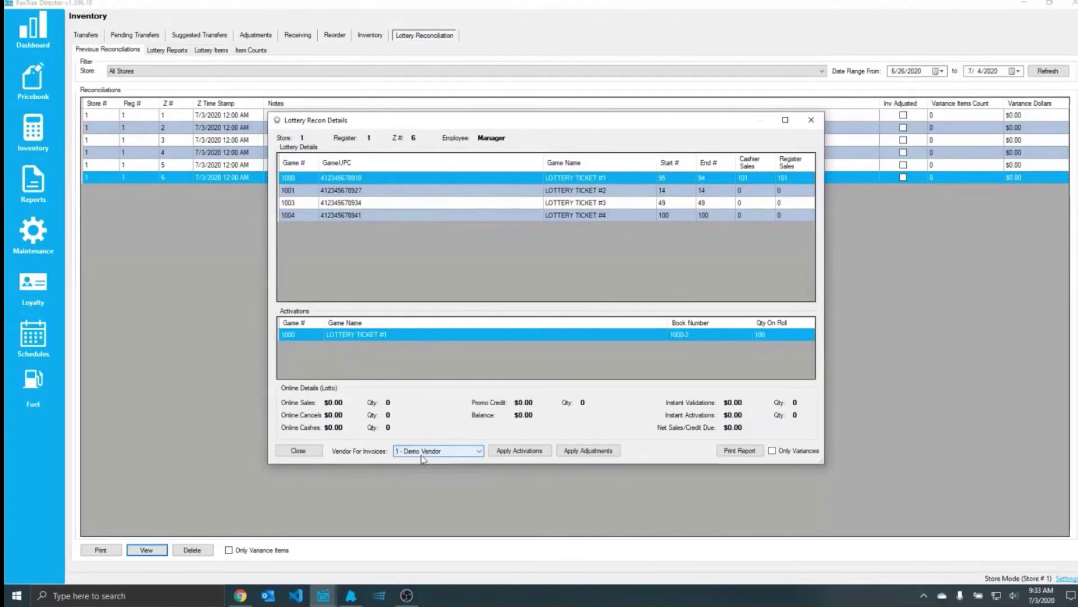
click(534, 454)
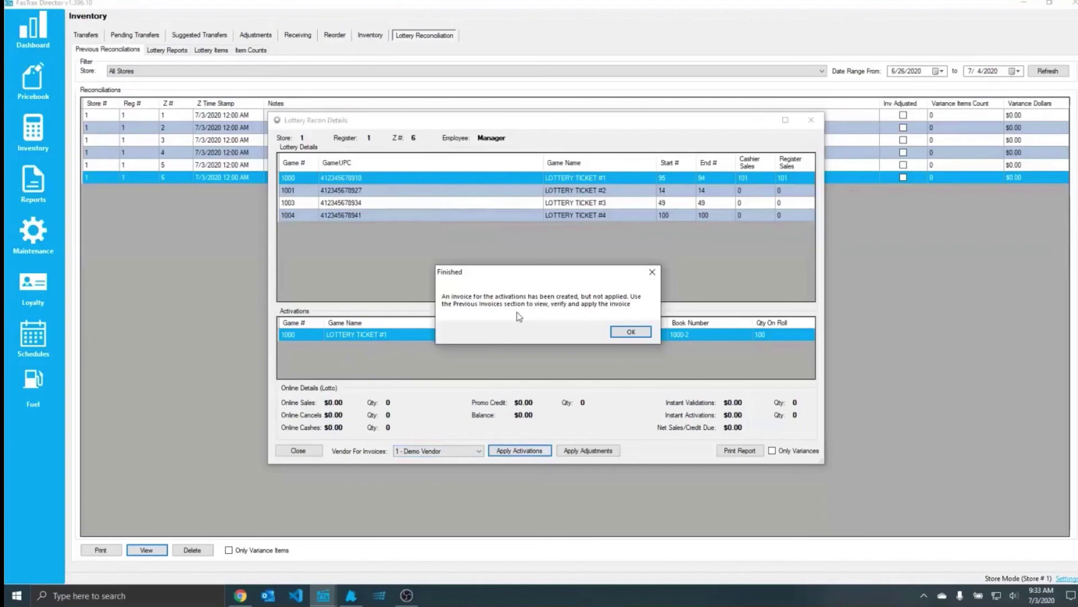
click(630, 332)
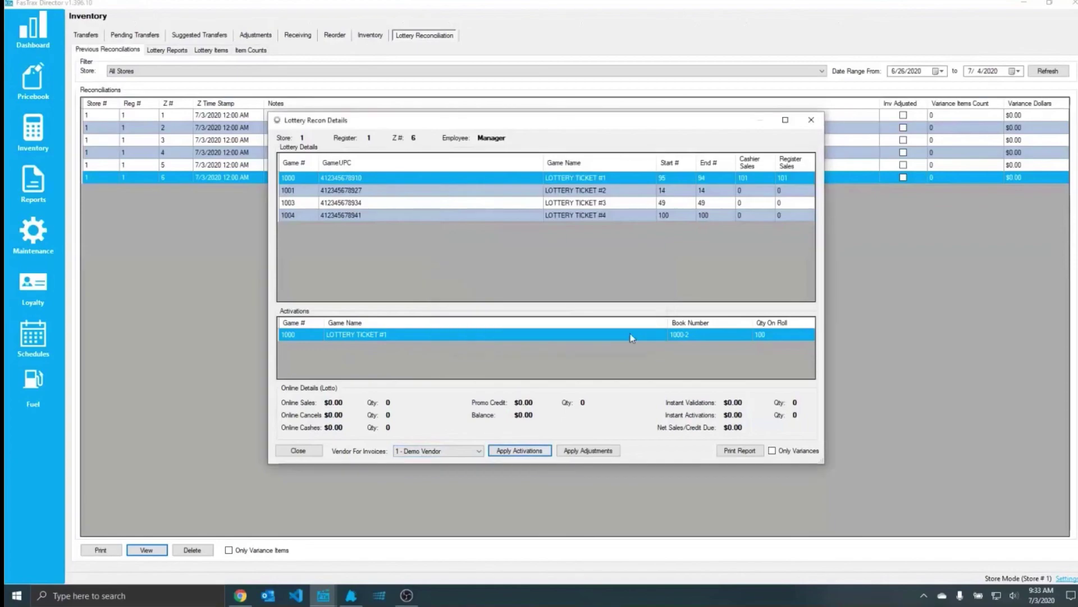
click(814, 122)
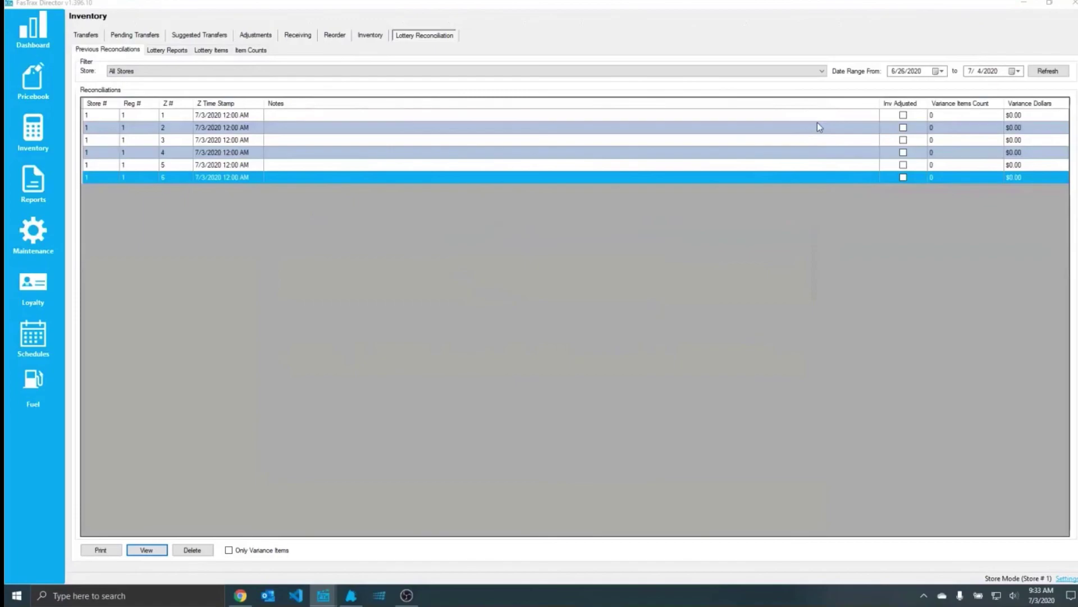
Step: Open the received invoice 7/3/2020 Lottery Recon (1 - Z: 6) and apply it to inventory
click(303, 36)
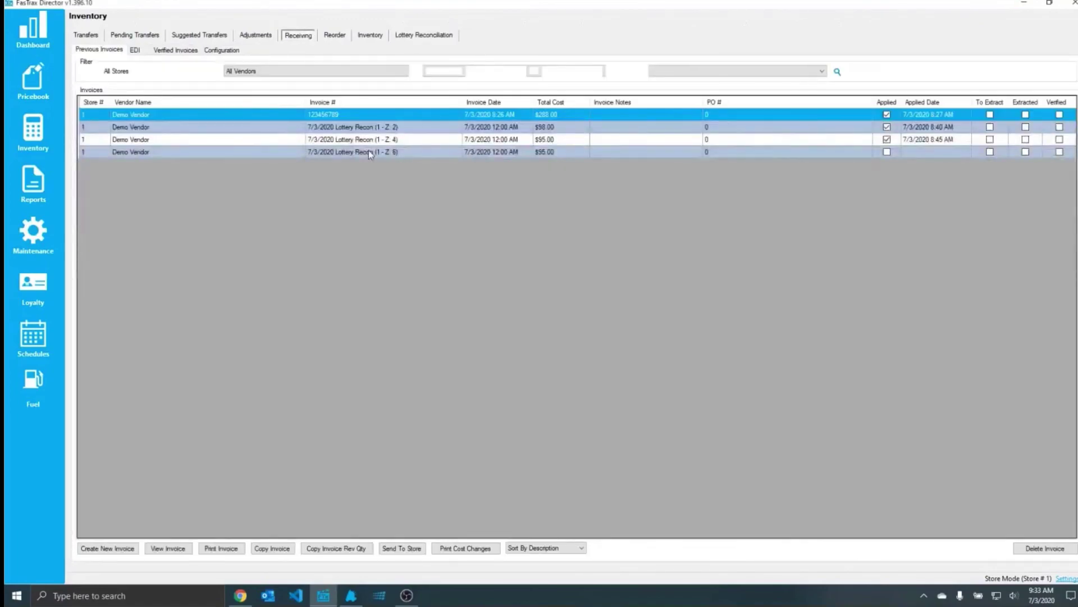
click(369, 153)
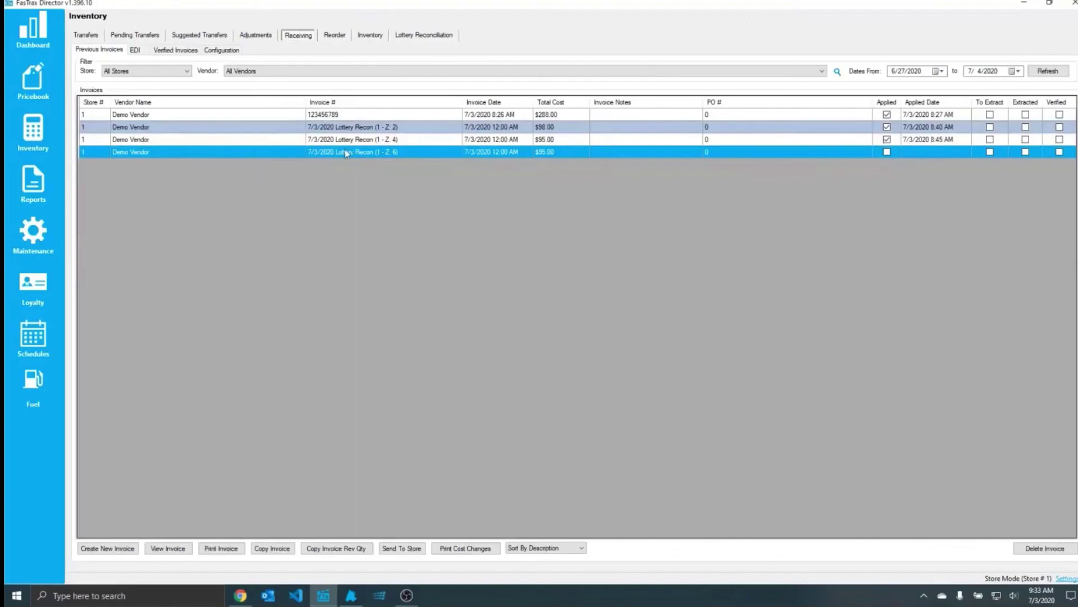
click(168, 548)
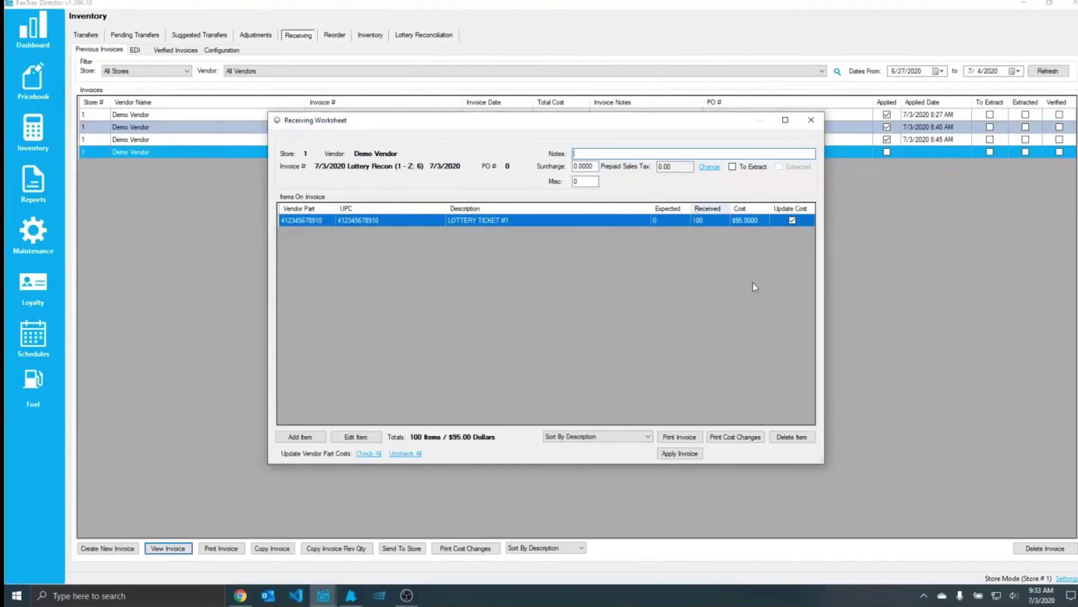
click(686, 454)
click(548, 333)
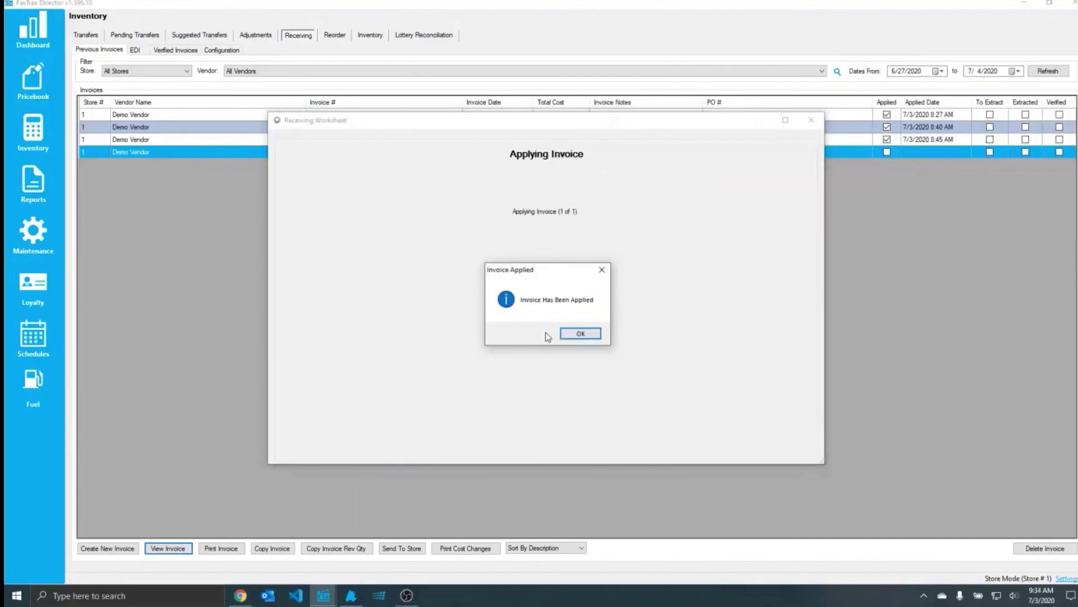
click(578, 334)
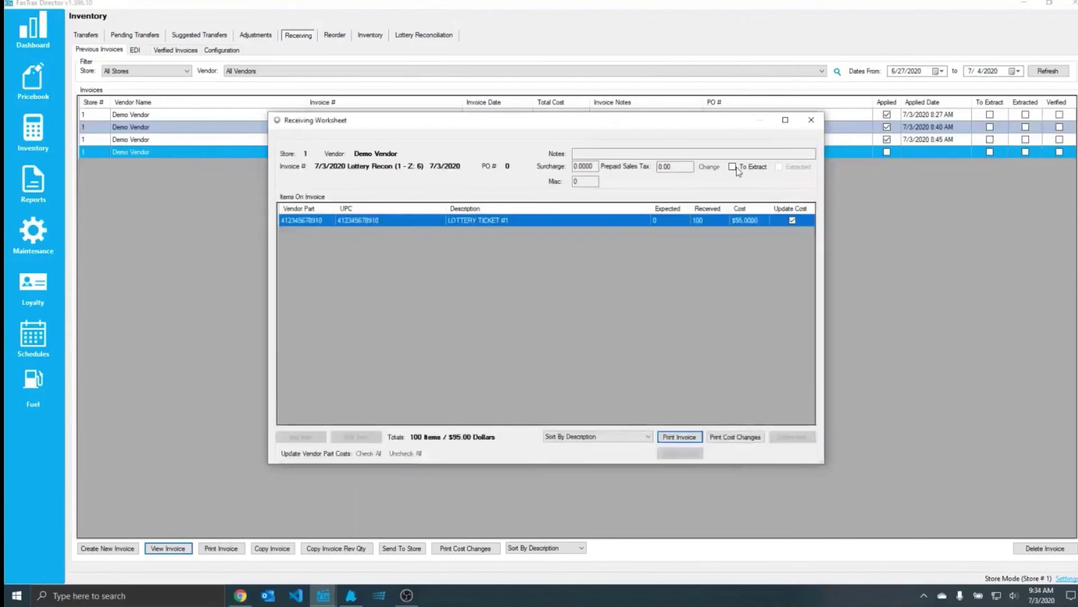
Step: Close the receiving worksheet, then preview the lottery Summary Reconciliation Report of 1 - FasTrax Store #1 for 7/3/2020
click(805, 123)
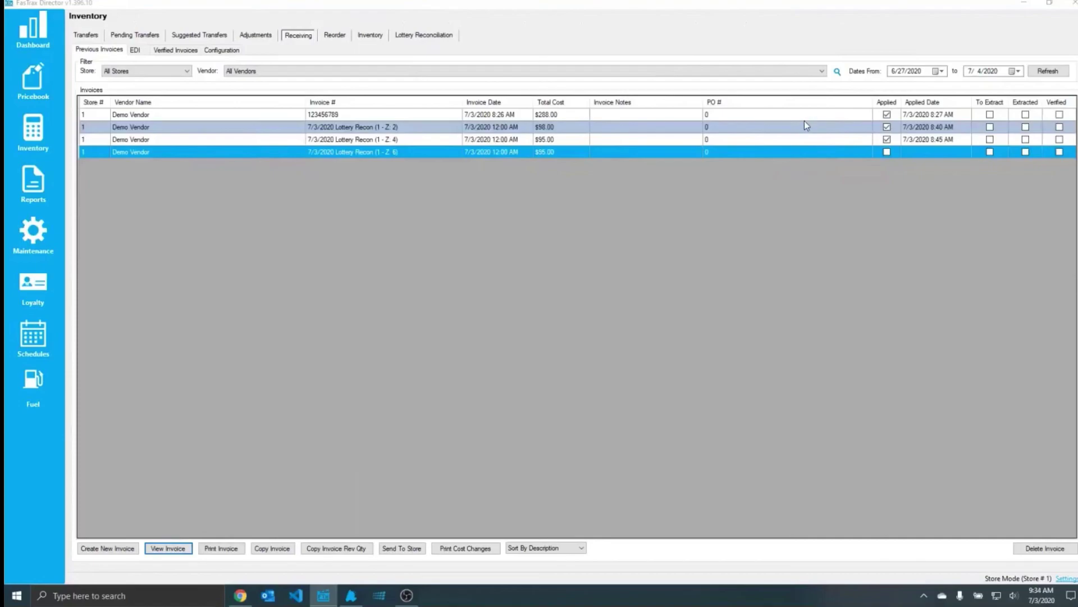
click(422, 35)
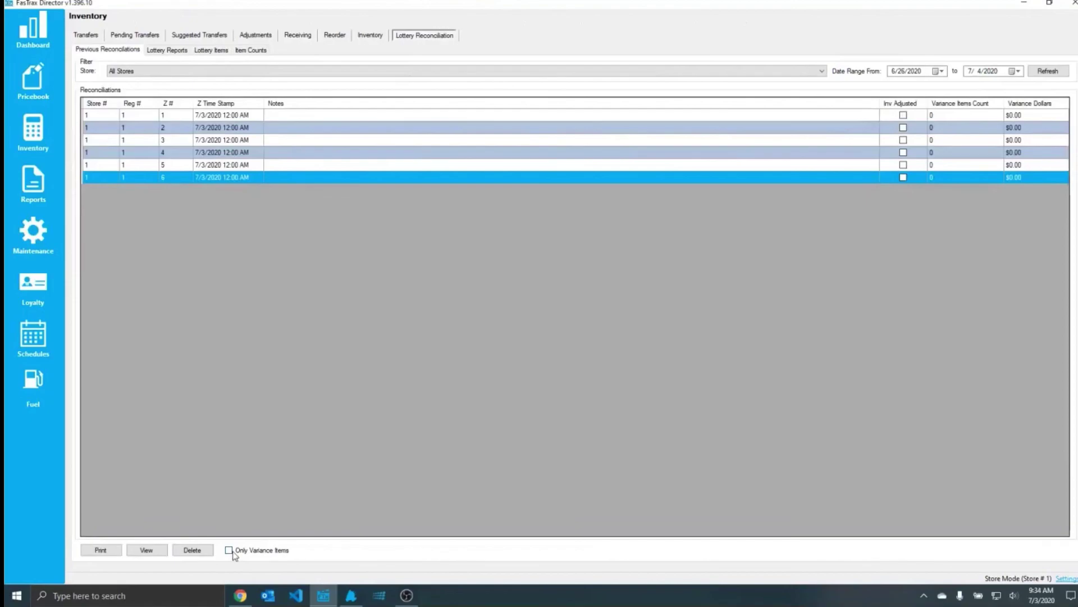
click(175, 50)
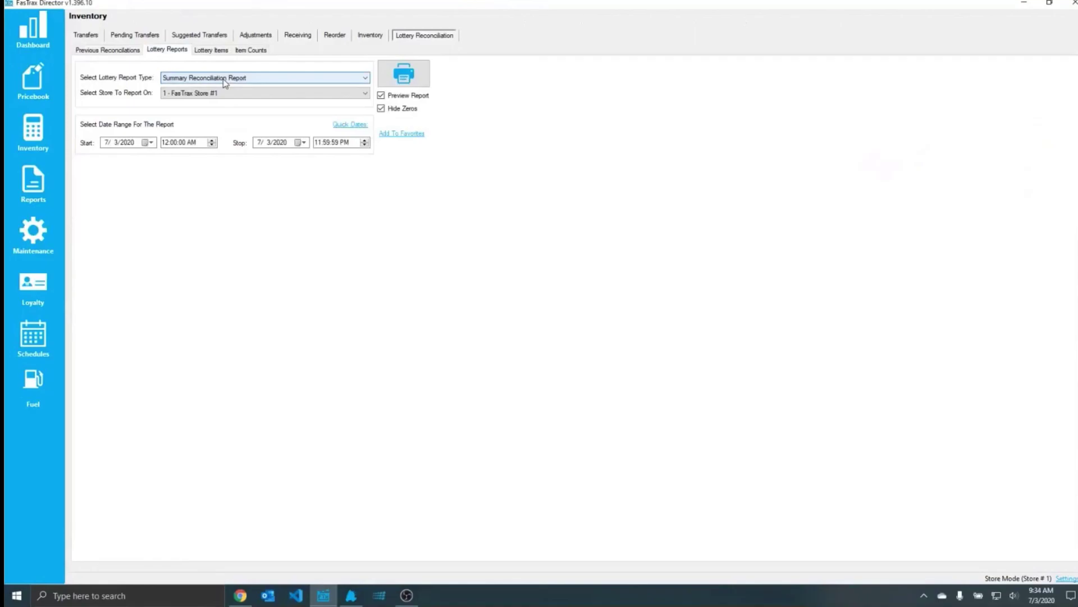
click(403, 74)
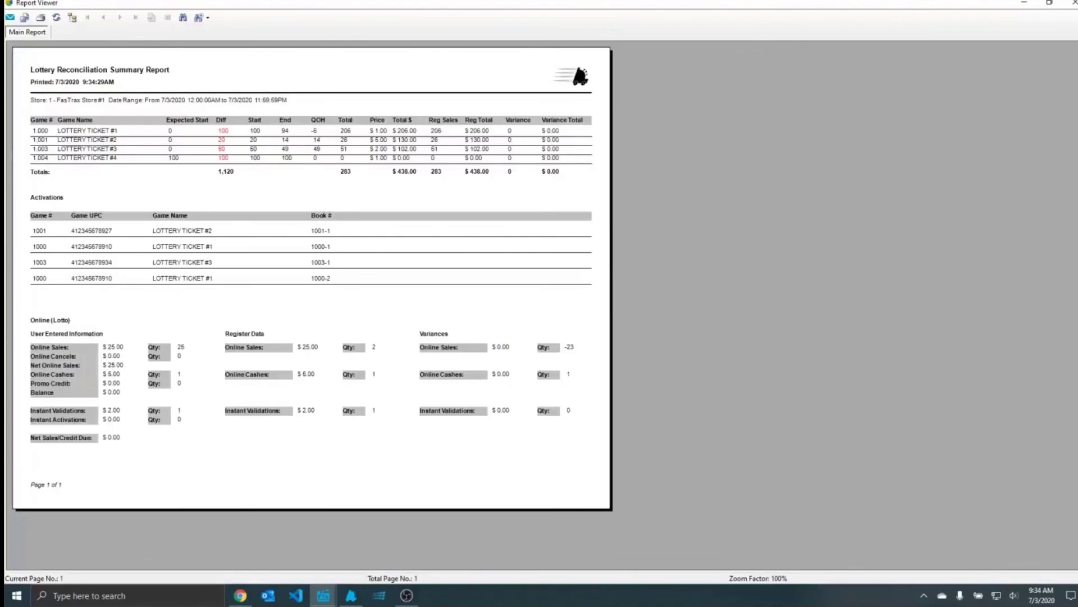
click(1073, 2)
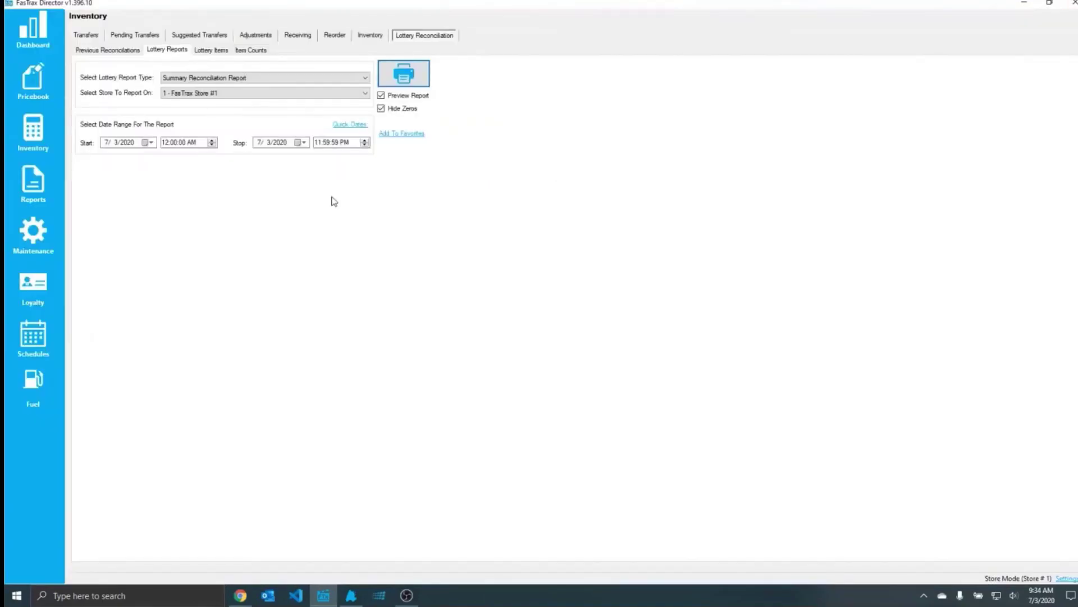
Step: Review the existing lottery items, then the item count settings with the game choices, game number and count for FasTrax Store #1
click(211, 50)
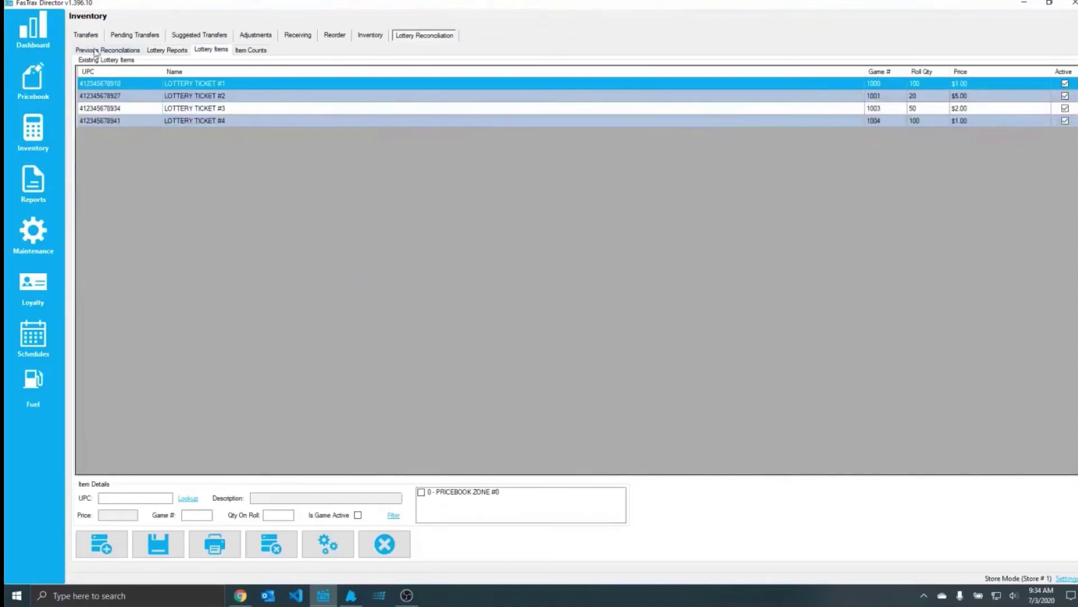
click(250, 52)
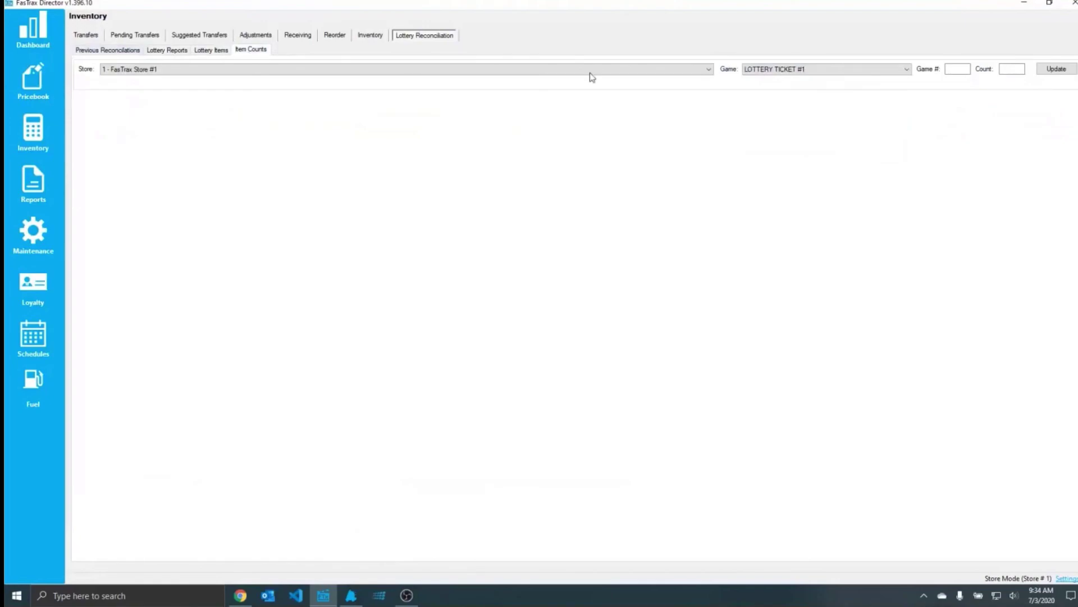
click(775, 69)
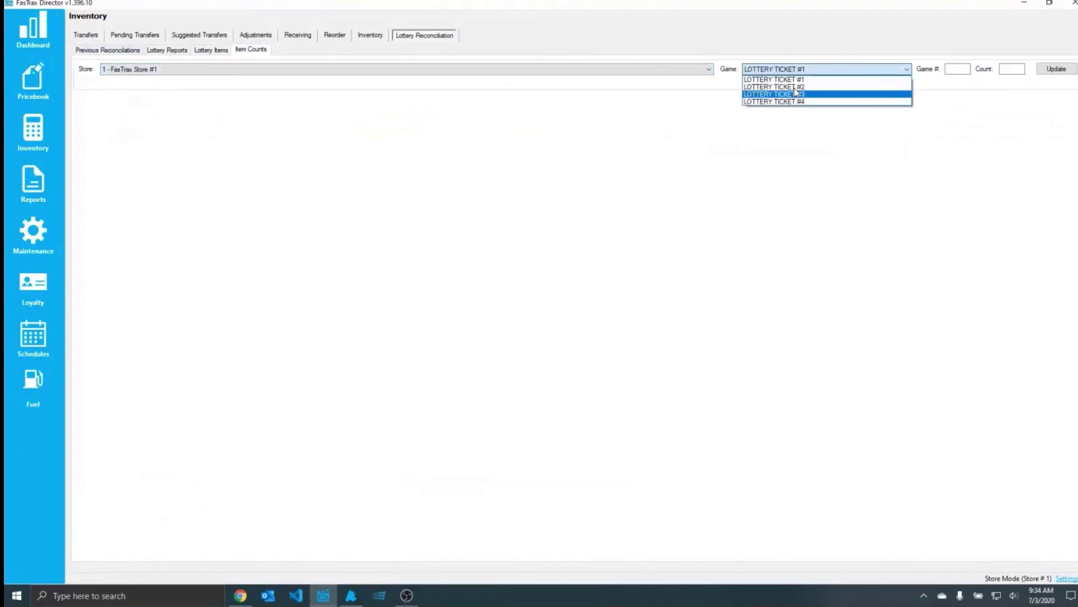
click(949, 79)
click(958, 72)
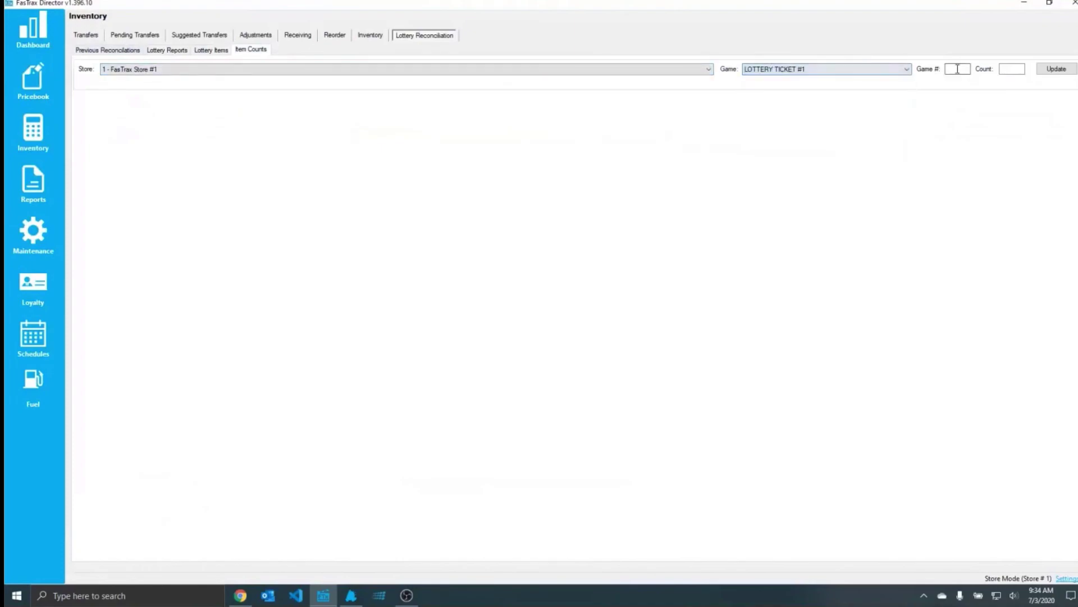
click(1005, 71)
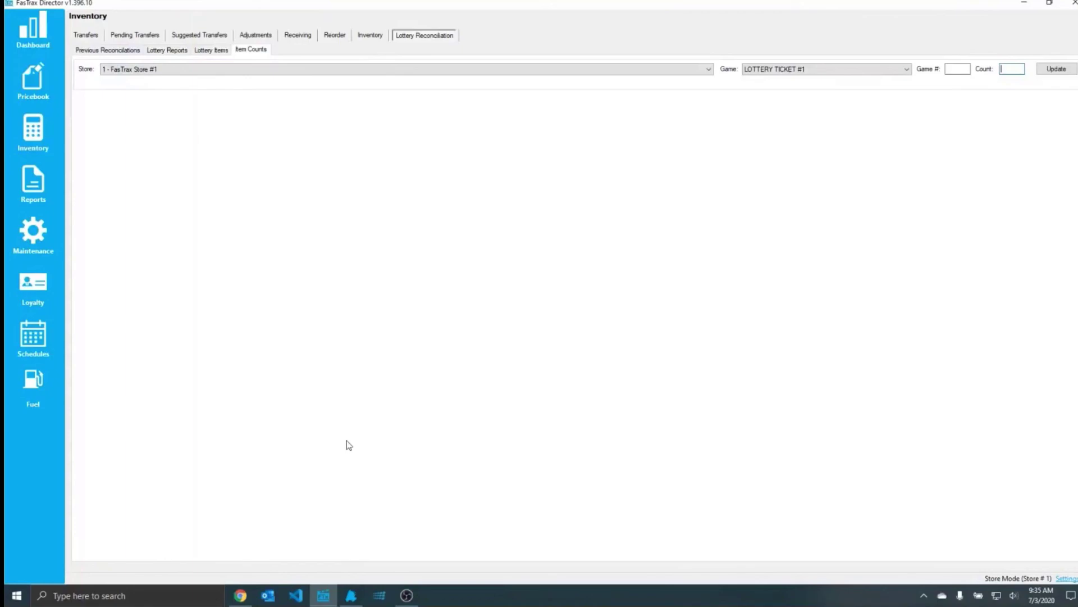
Step: Switch to Chrome and look through the upcoming and recorded webinars on the FasTrax weekly training webinars page
click(240, 597)
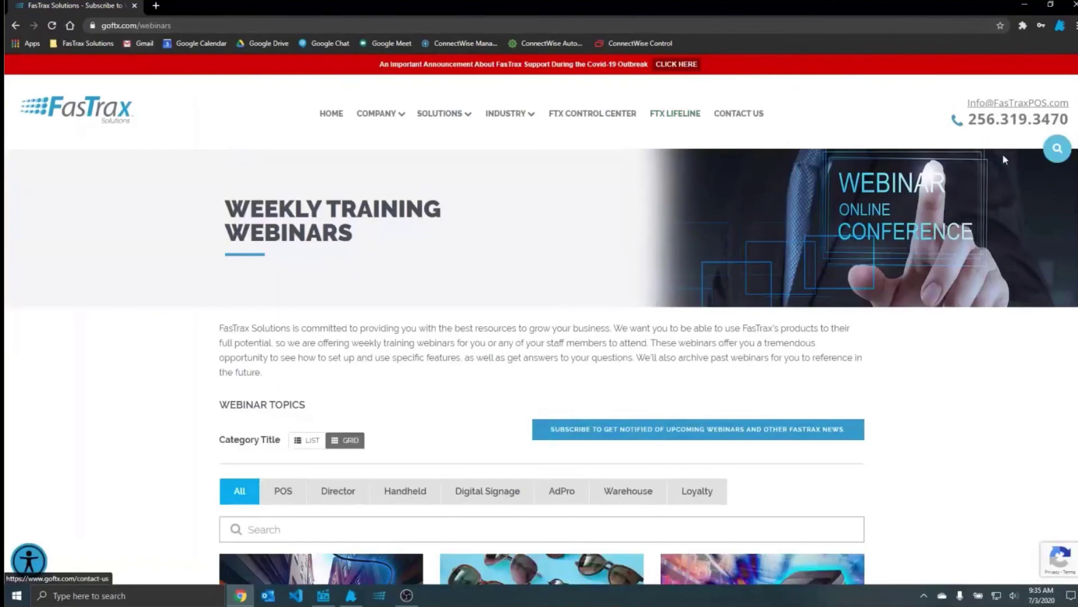
scroll(1005, 159, down, 12)
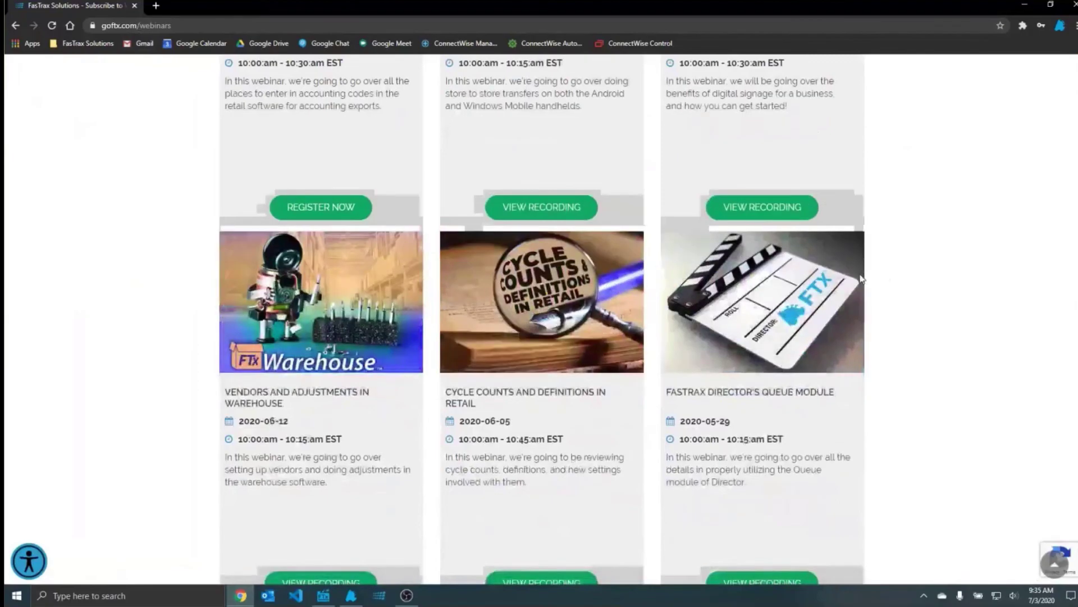
scroll(539, 360, up, 4)
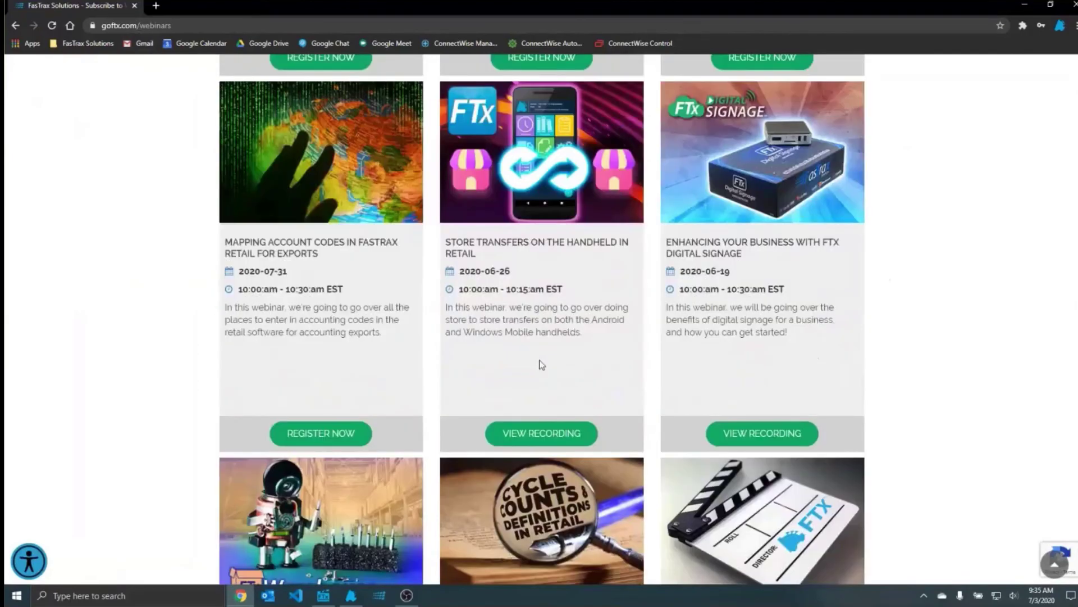
scroll(541, 365, up, 13)
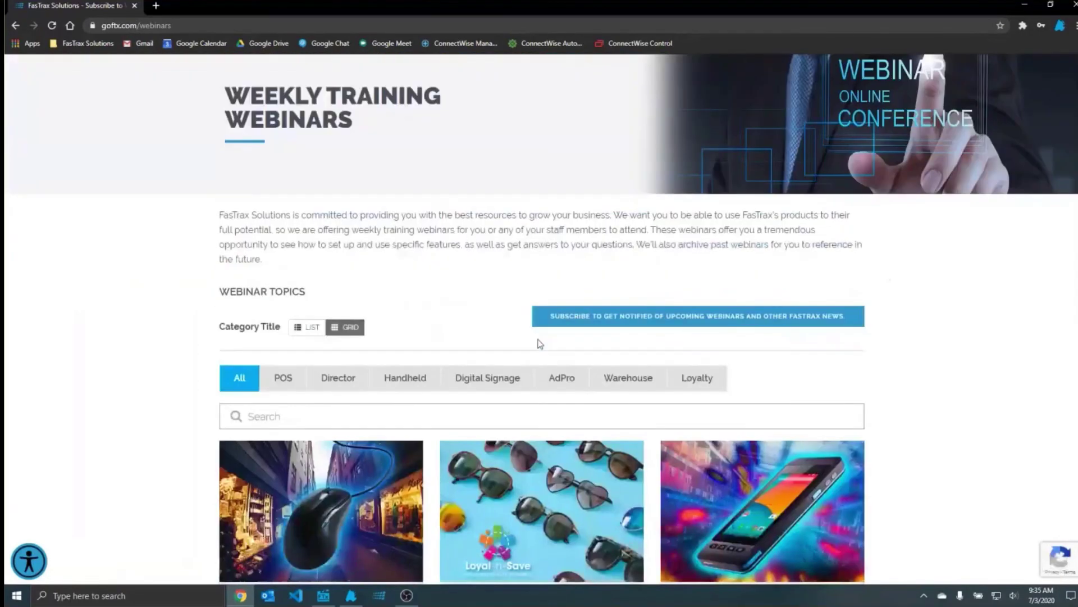